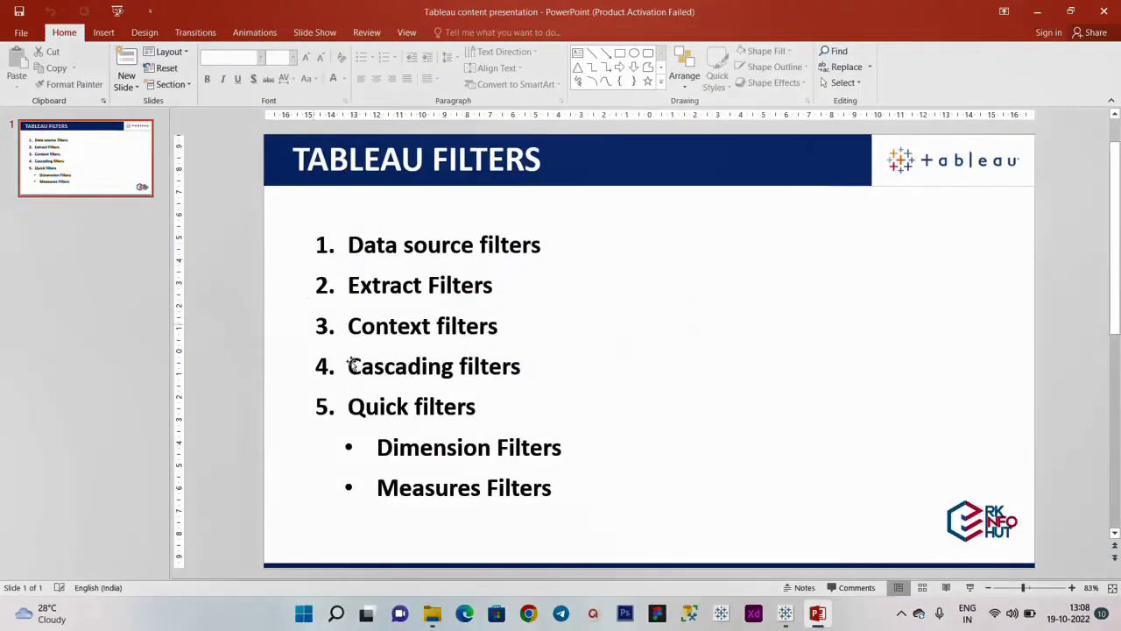
Switch to Tableau, connect to the Sample - Superstore Excel workbook in Downloads, and add the Orders table with its table details collapsed.
left_click(786, 613)
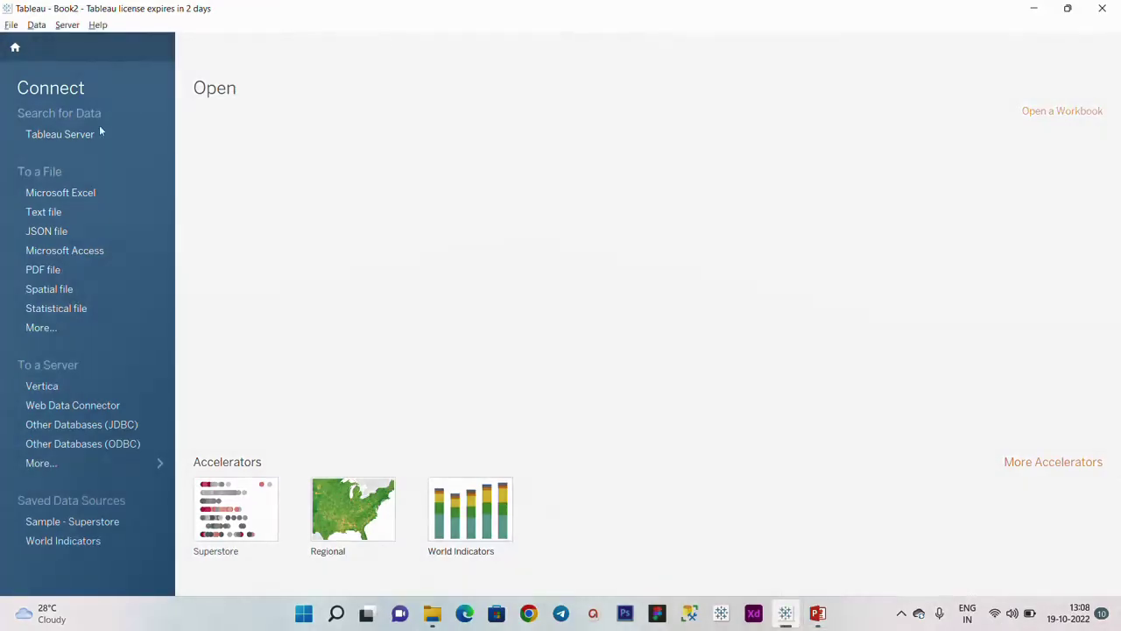
left_click(60, 194)
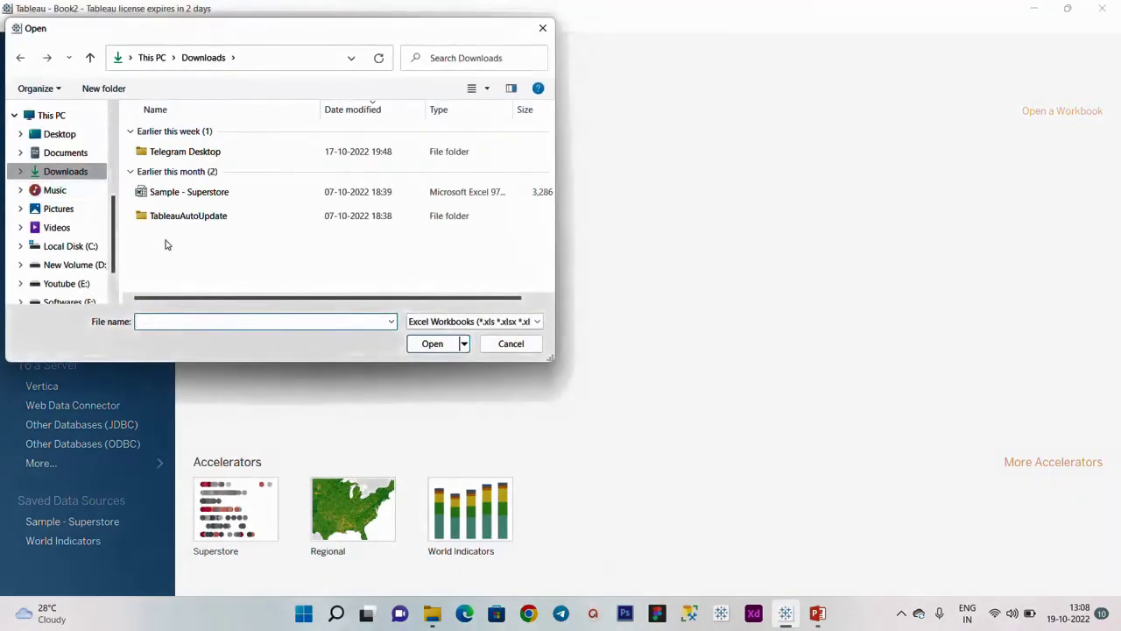
left_click(188, 194)
left_click(435, 347)
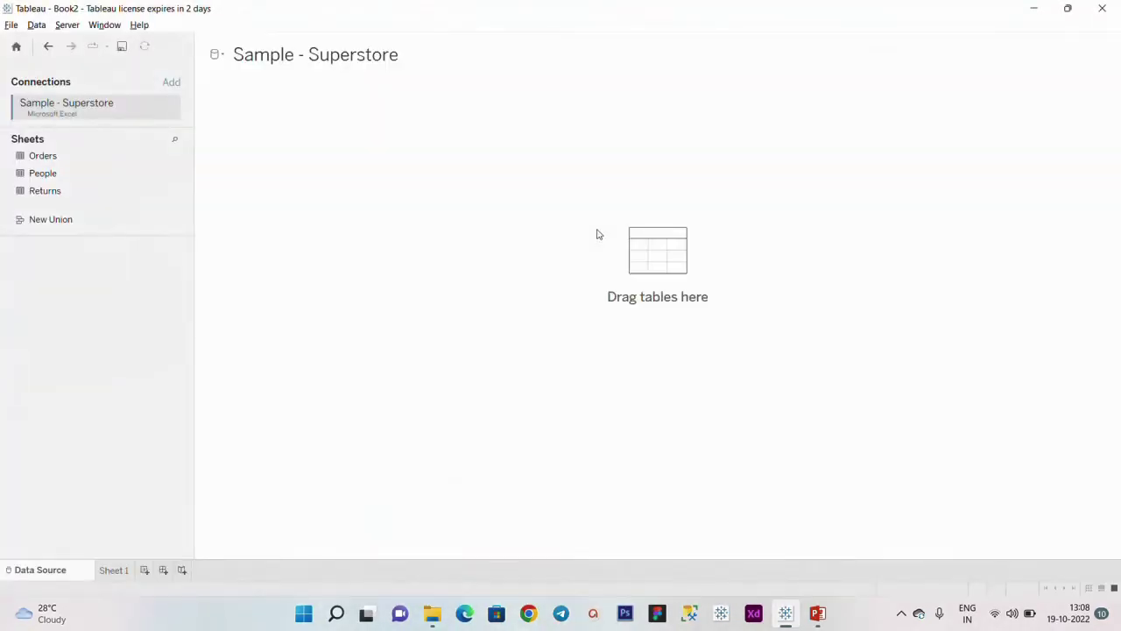
left_click_drag(30, 158, 411, 313)
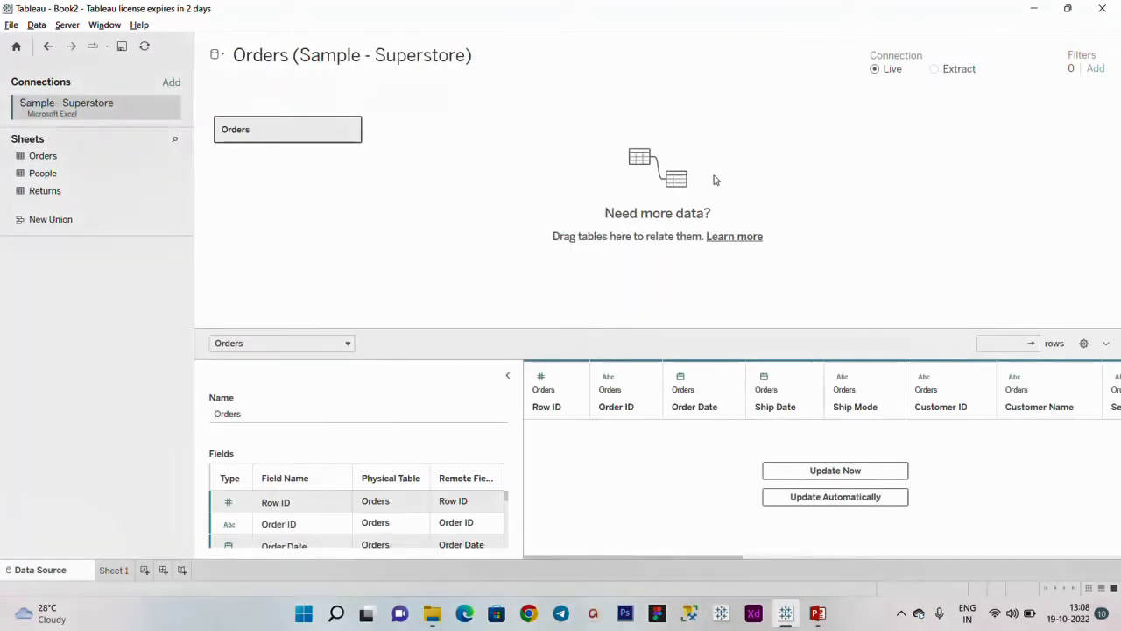
left_click(506, 378)
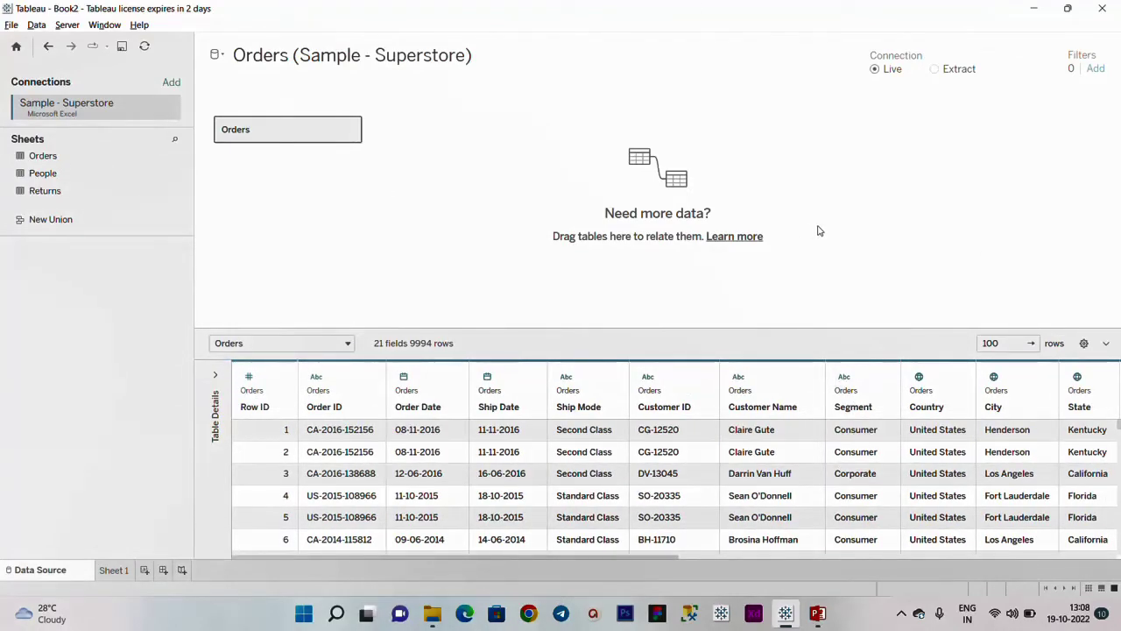
Switch to the PowerPoint slide, highlight the "Data source filters" entry in the filter list, and return to Tableau.
key("alt+Tab")
left_click_drag(349, 245, 523, 244)
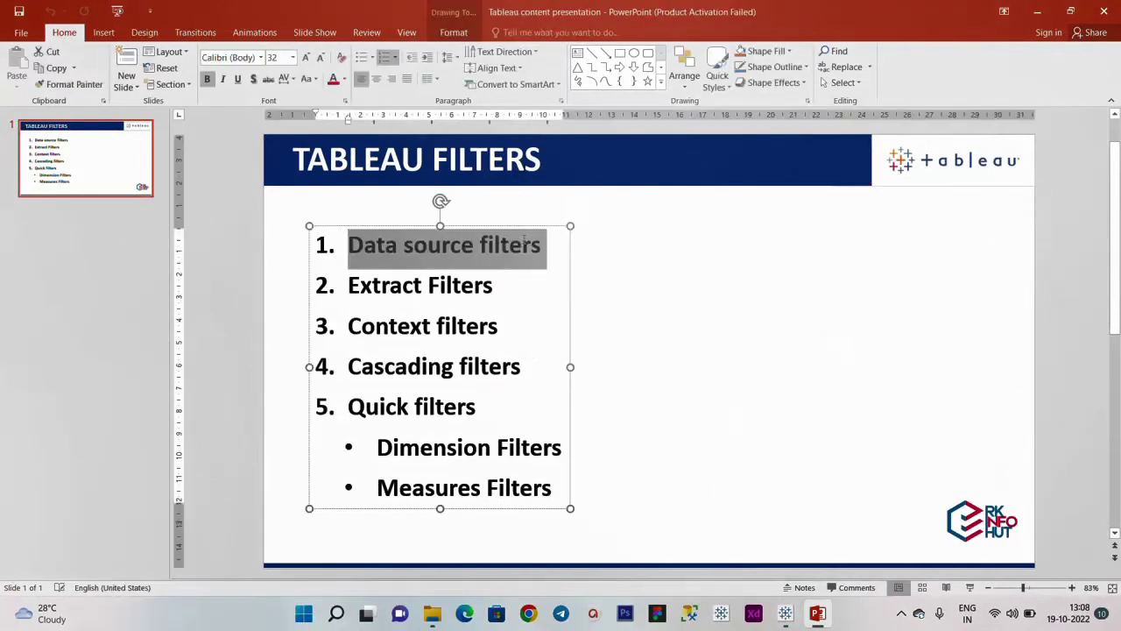
left_click(807, 290)
key("alt+Tab")
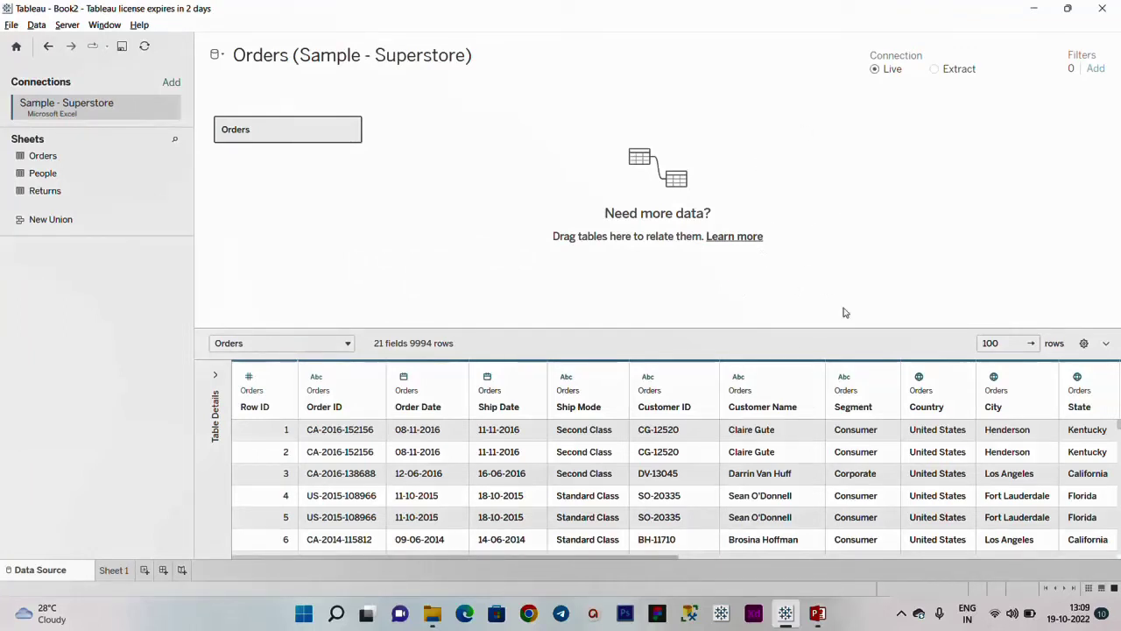
Add a data source filter on Ship Mode that keeps First Class and Second Class.
left_click(1097, 69)
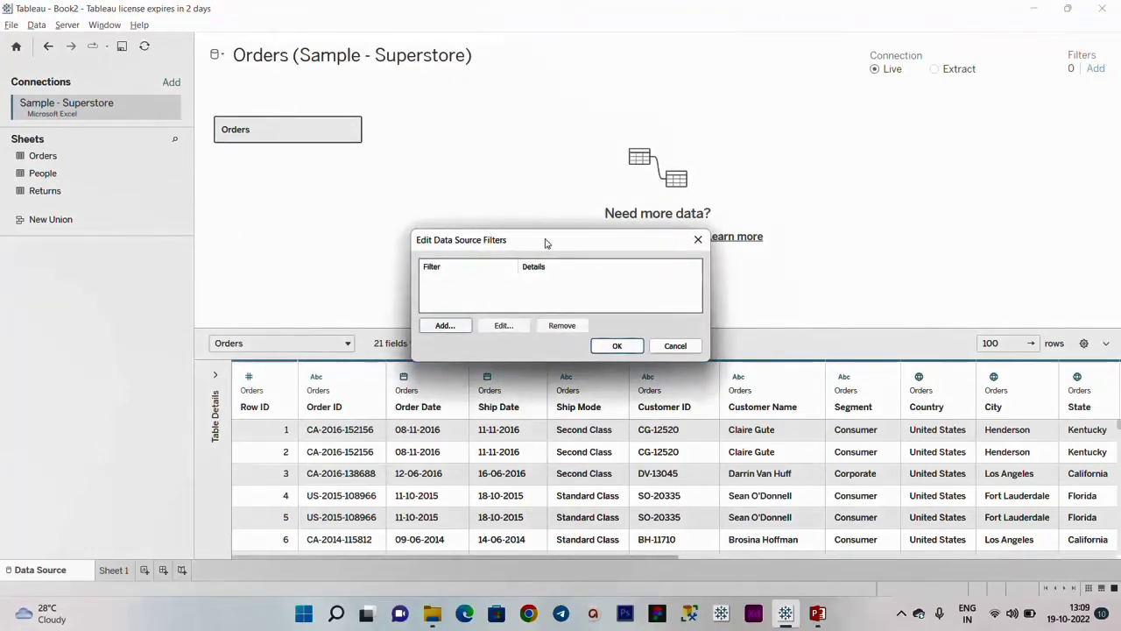
left_click_drag(546, 243, 445, 181)
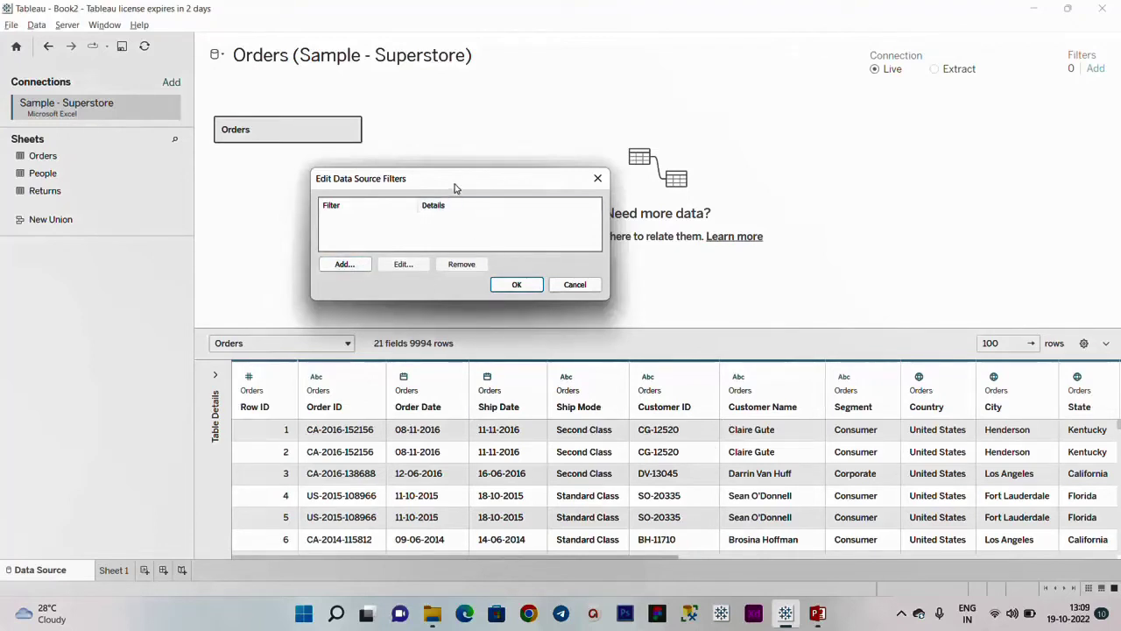
left_click_drag(455, 183, 459, 176)
left_click(350, 256)
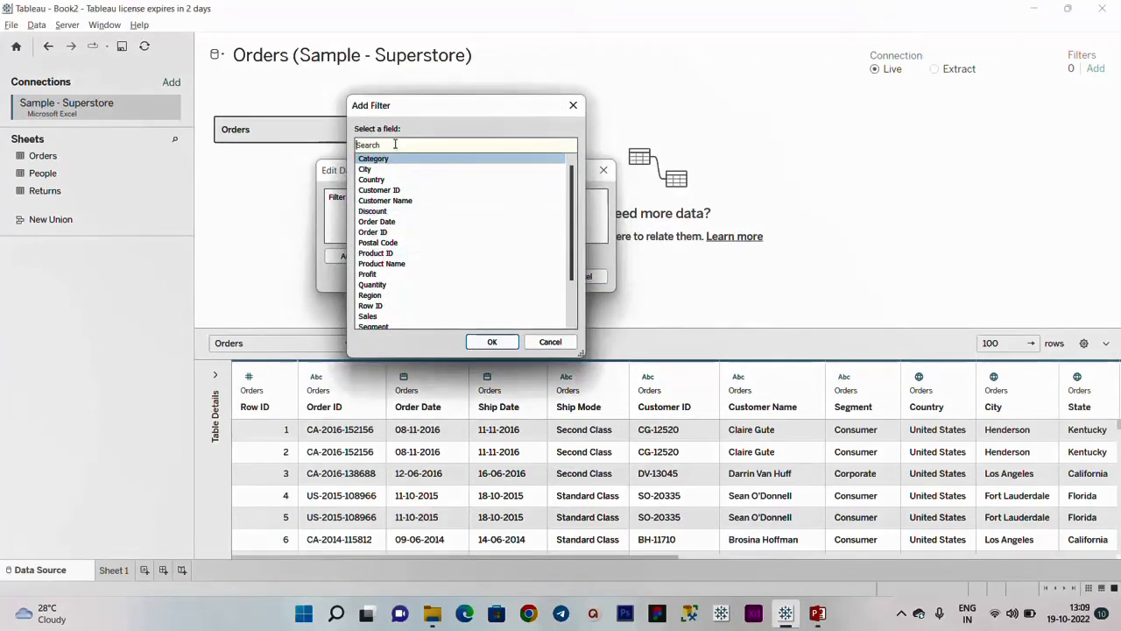
type("ship")
left_click(416, 169)
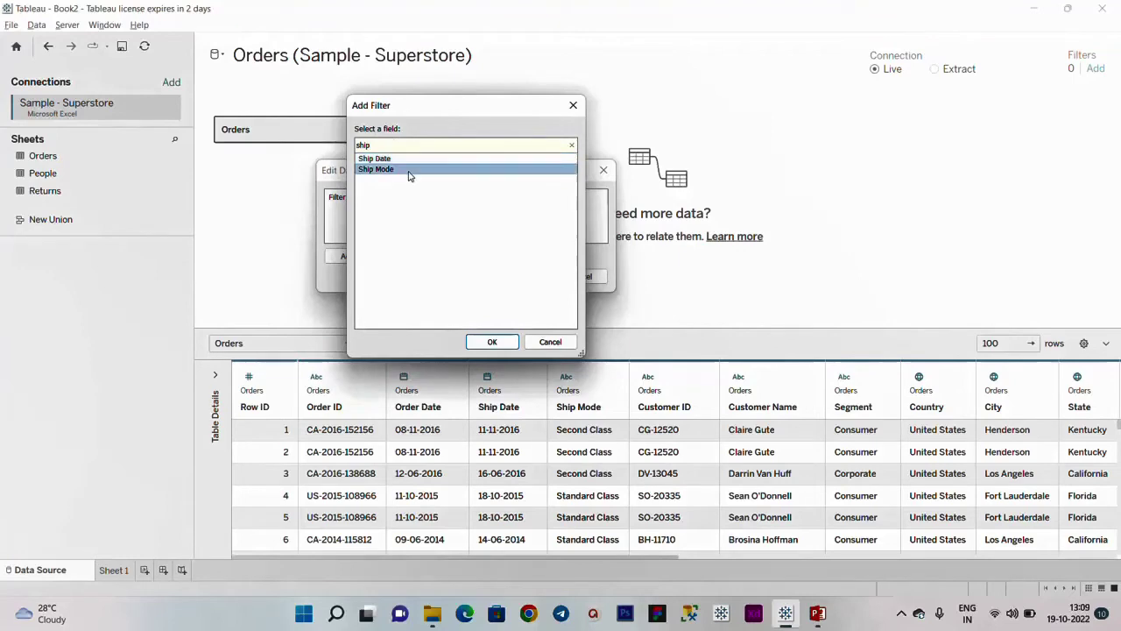
left_click(493, 342)
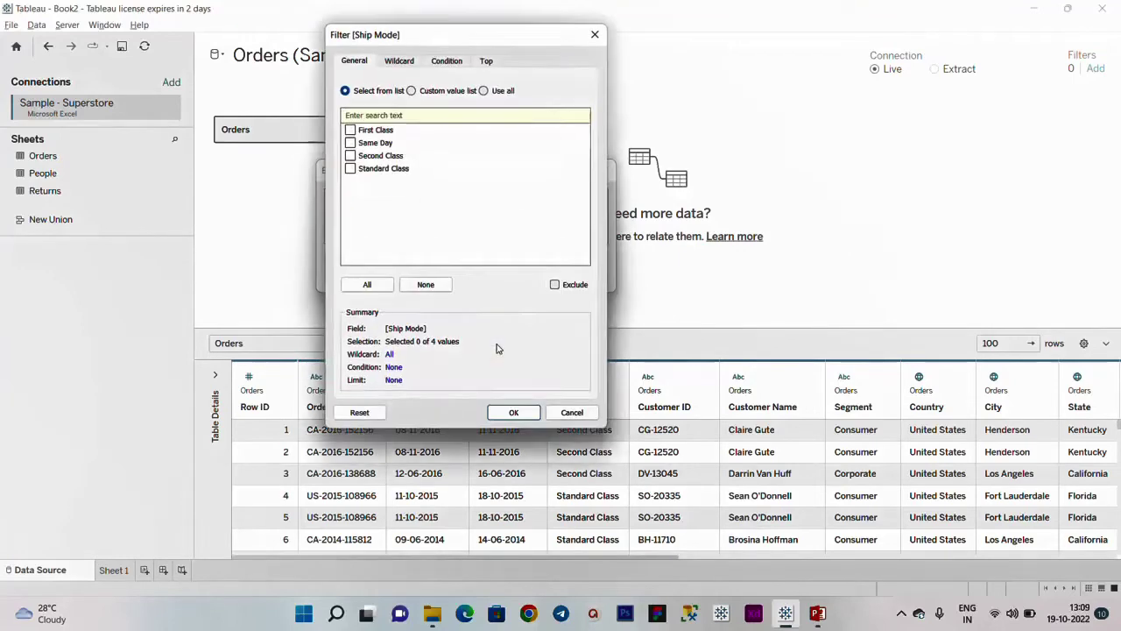
left_click_drag(441, 41, 590, 24)
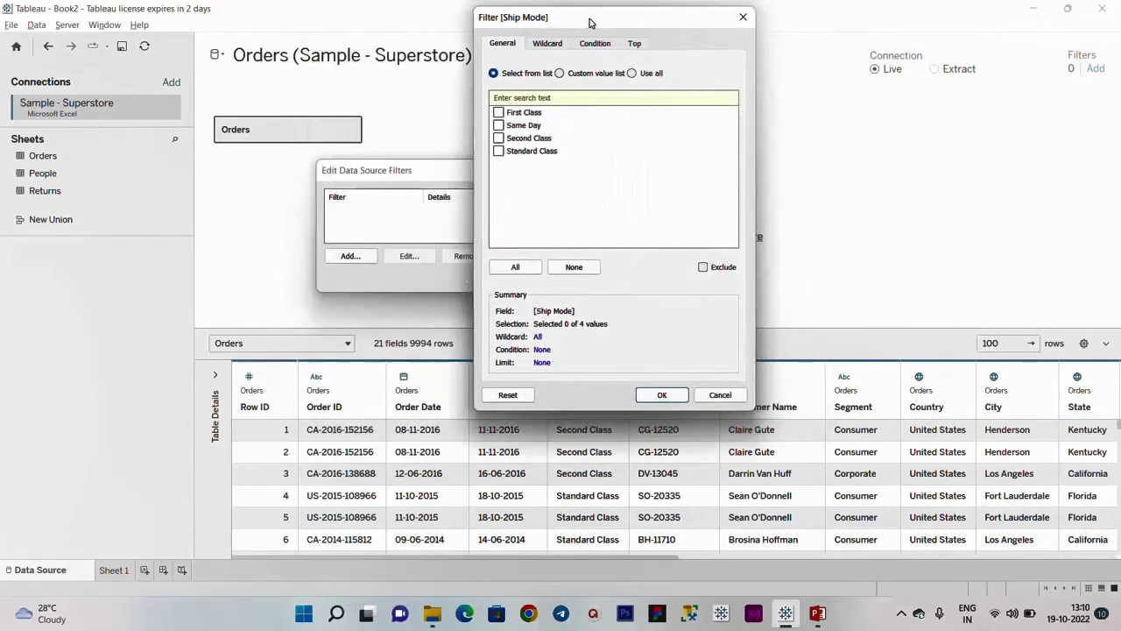
left_click(498, 138)
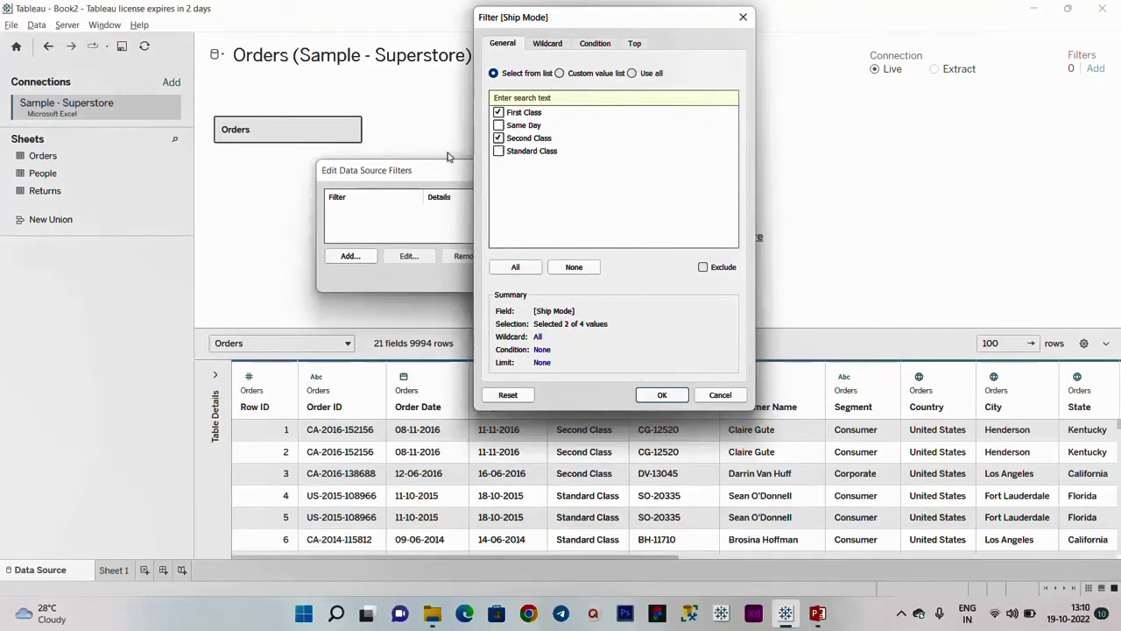
left_click(663, 395)
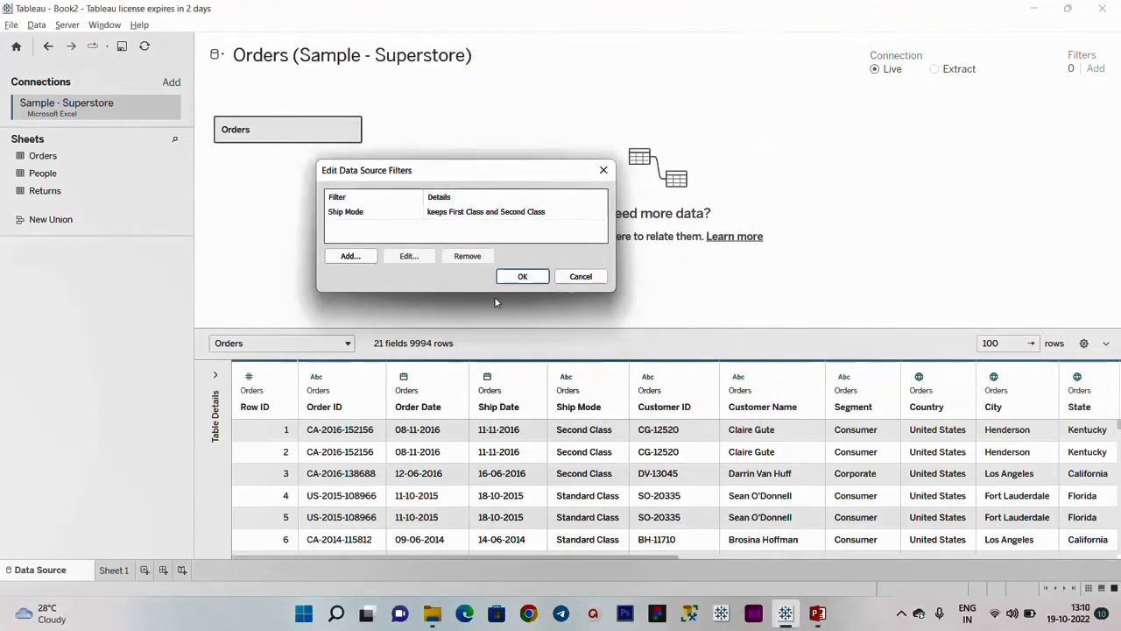
left_click(517, 278)
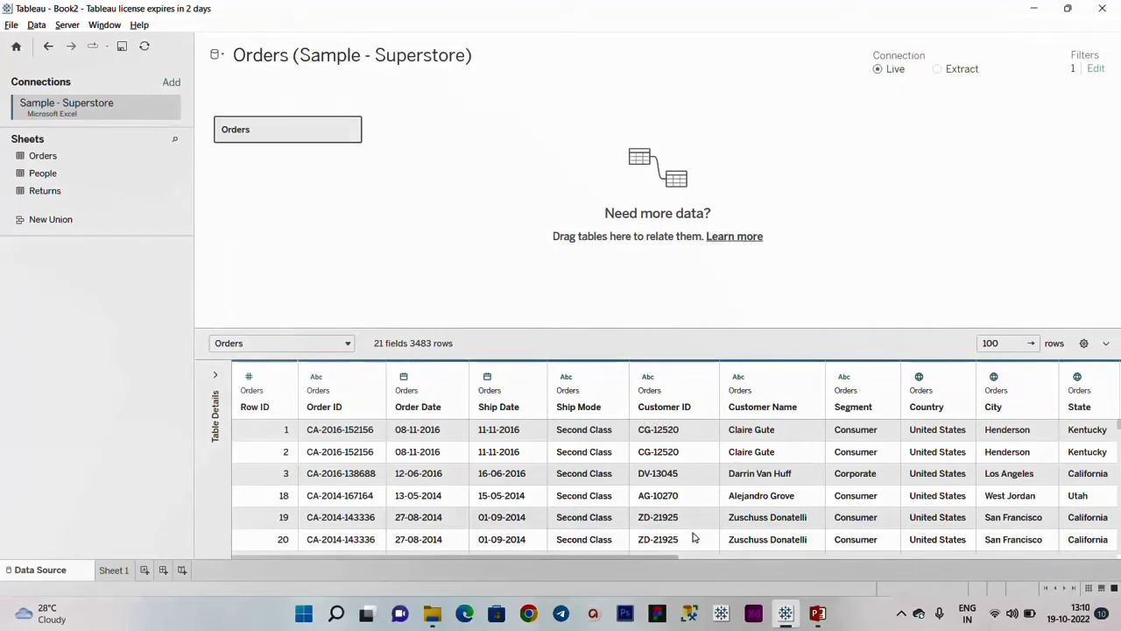
Search the fields for "ship" in Sheet 1 and place Ship Mode on Rows.
left_click(114, 571)
left_click(66, 113)
type("ship")
left_click(57, 170)
left_click_drag(45, 175, 402, 94)
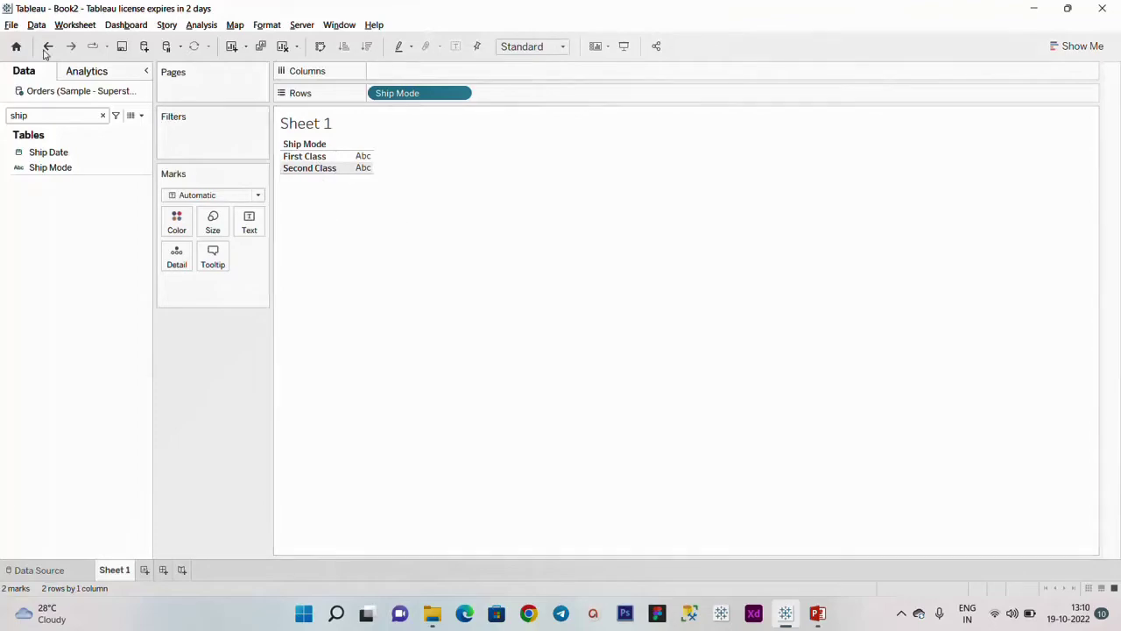
Remove the Ship Mode data source filter and check the ship modes listed in Sheet 1.
left_click(39, 570)
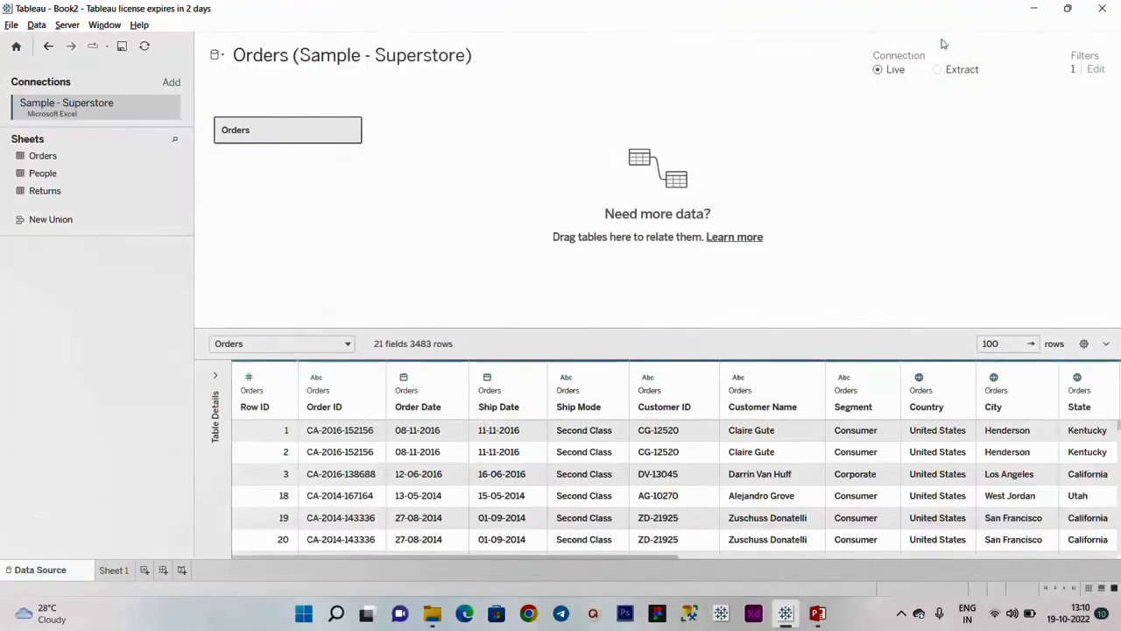
left_click(1096, 70)
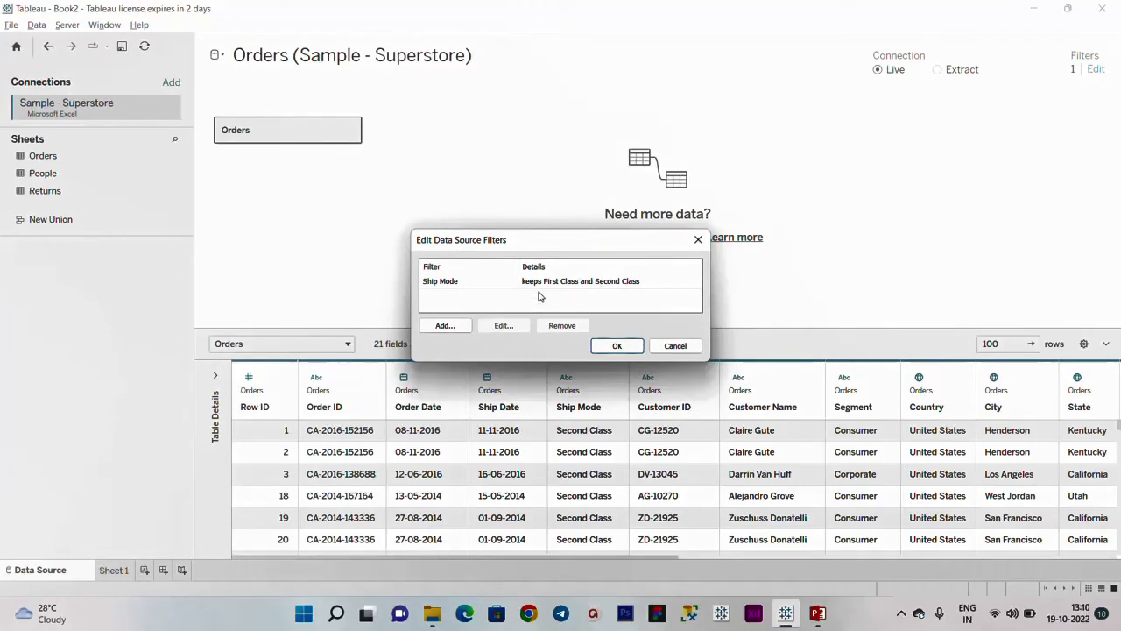
left_click(465, 284)
left_click(559, 326)
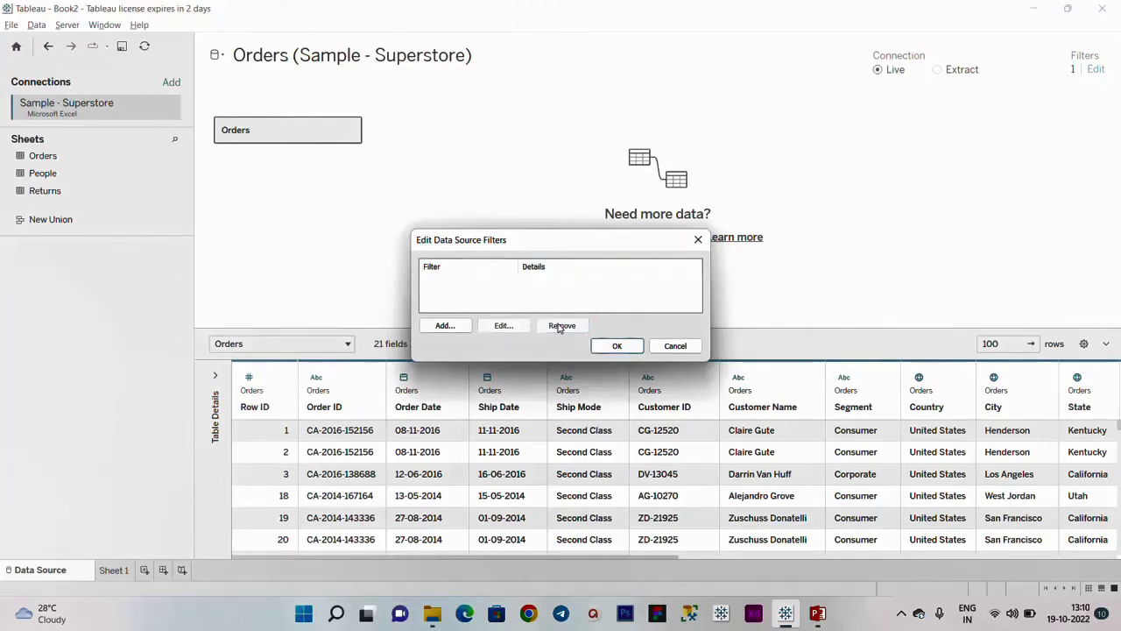
left_click(617, 347)
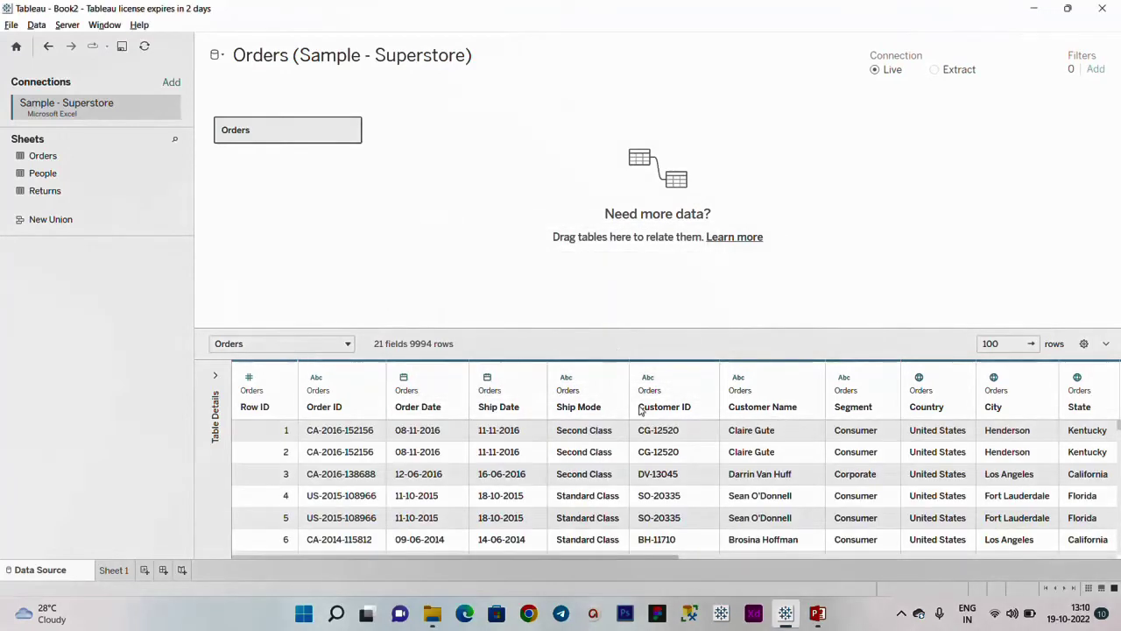
left_click(113, 570)
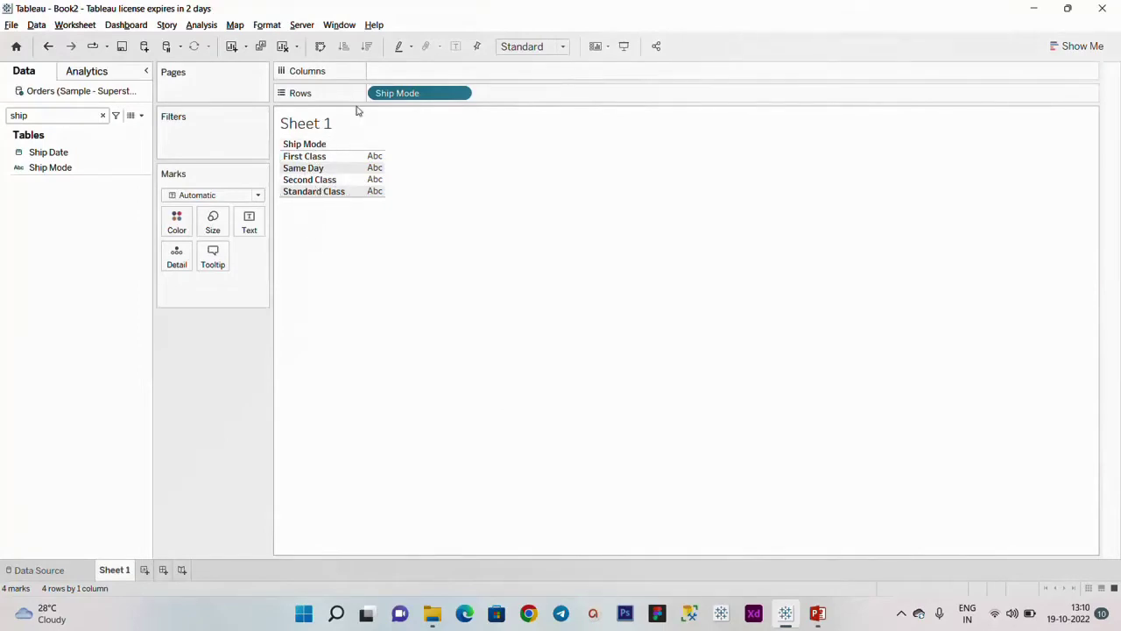
Add the Ship Mode data source filter again, keeping First Class and Second Class, and check it in Sheet 1.
left_click(63, 576)
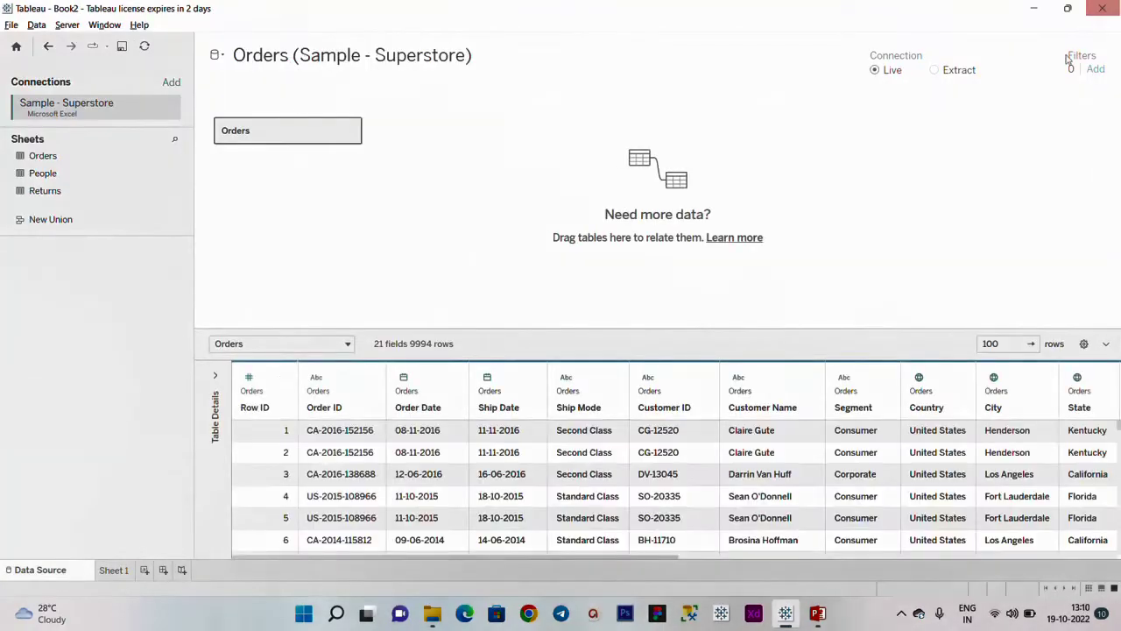
left_click(1096, 70)
left_click(449, 328)
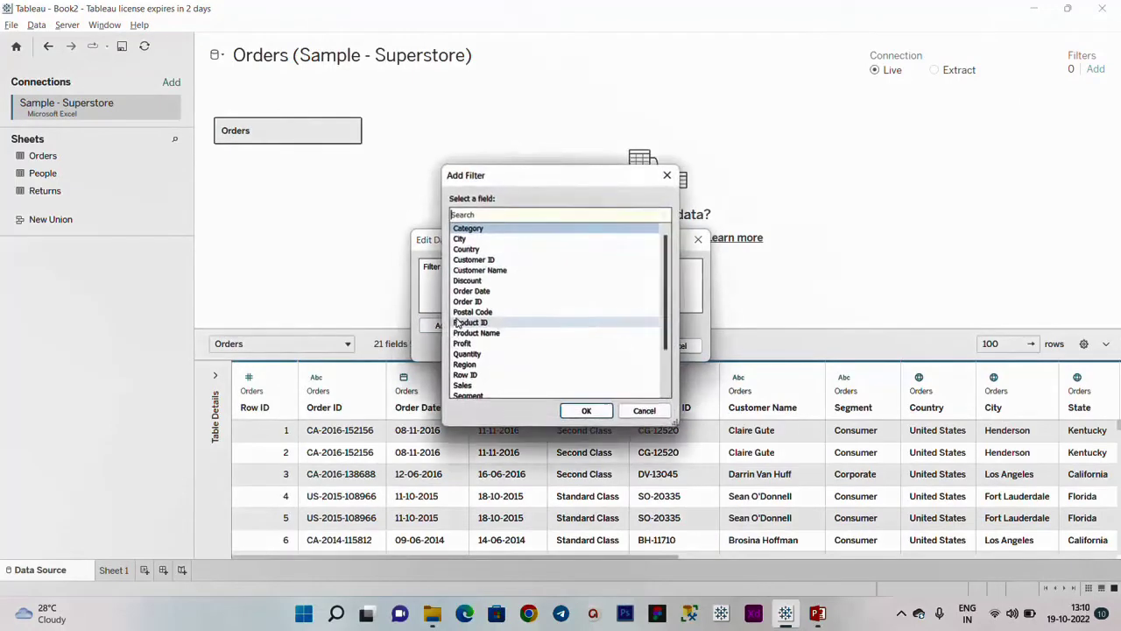
type("ship")
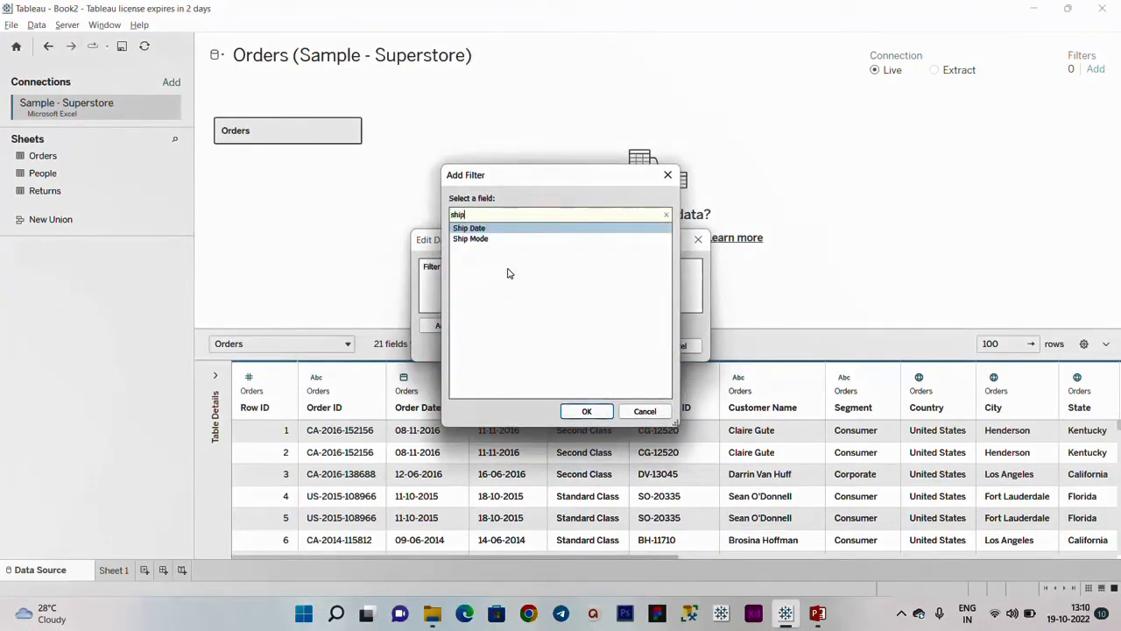
double_click(489, 239)
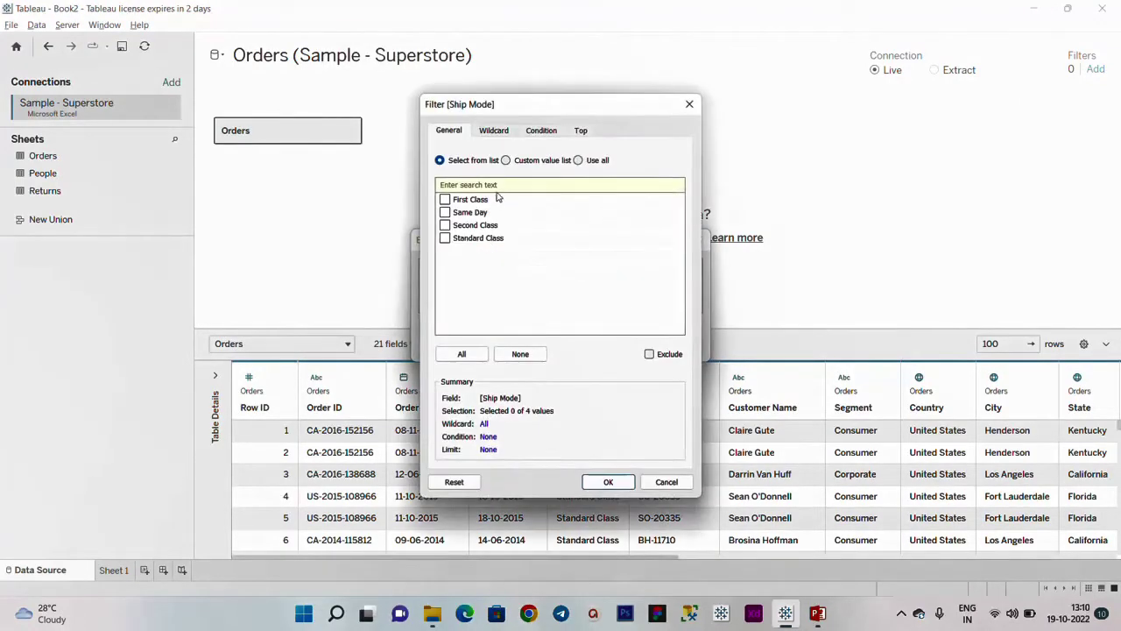
left_click(445, 200)
left_click(445, 225)
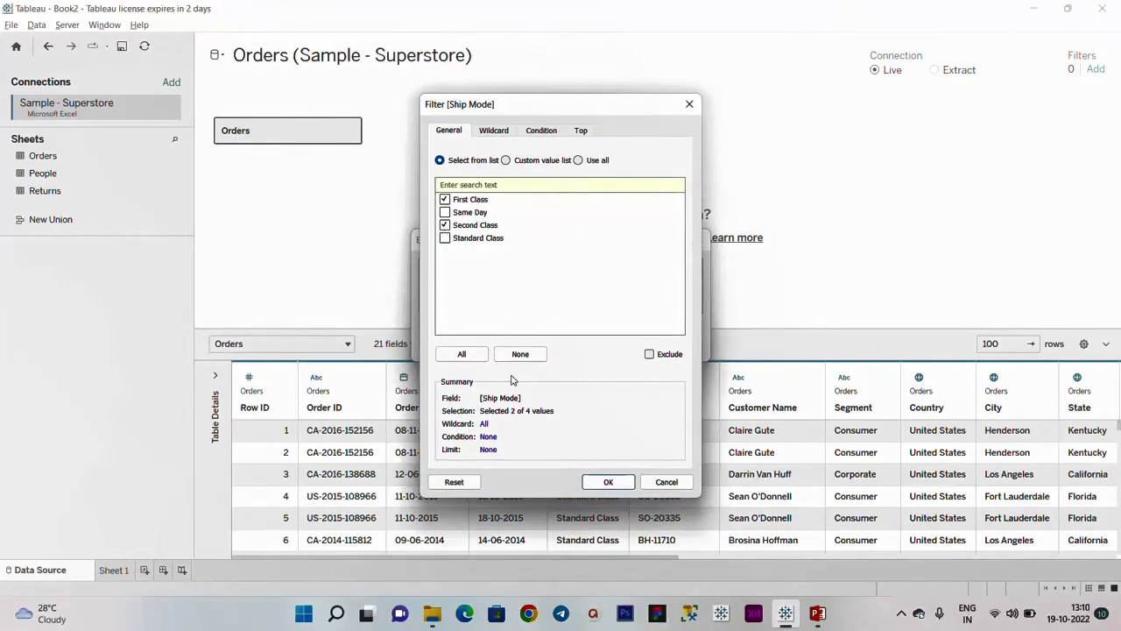
left_click(608, 482)
left_click(616, 345)
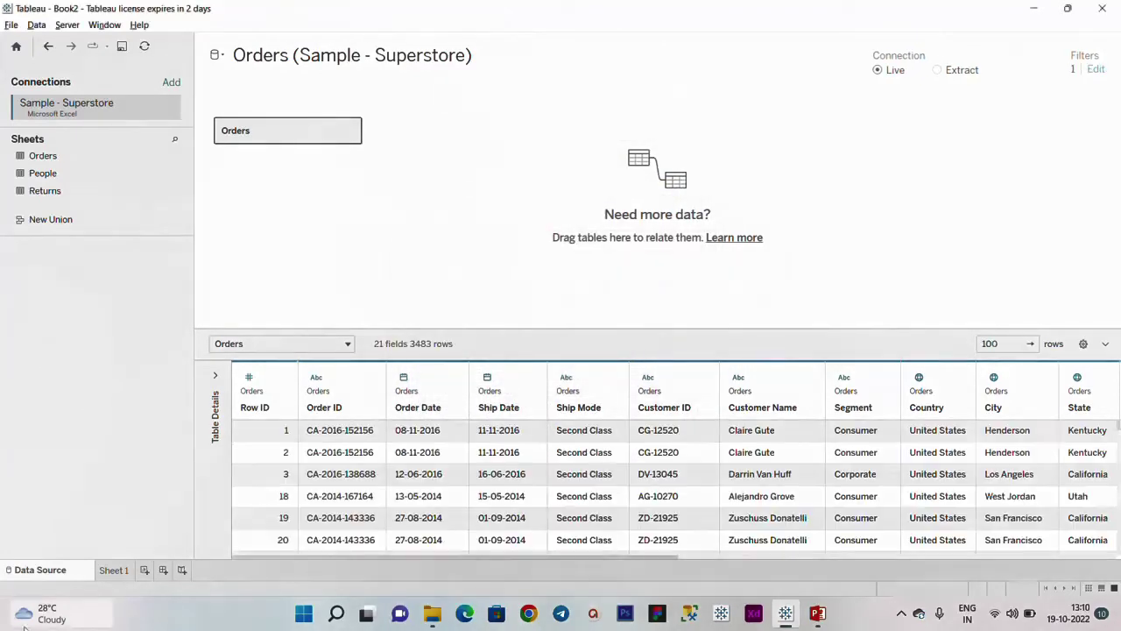
left_click(114, 570)
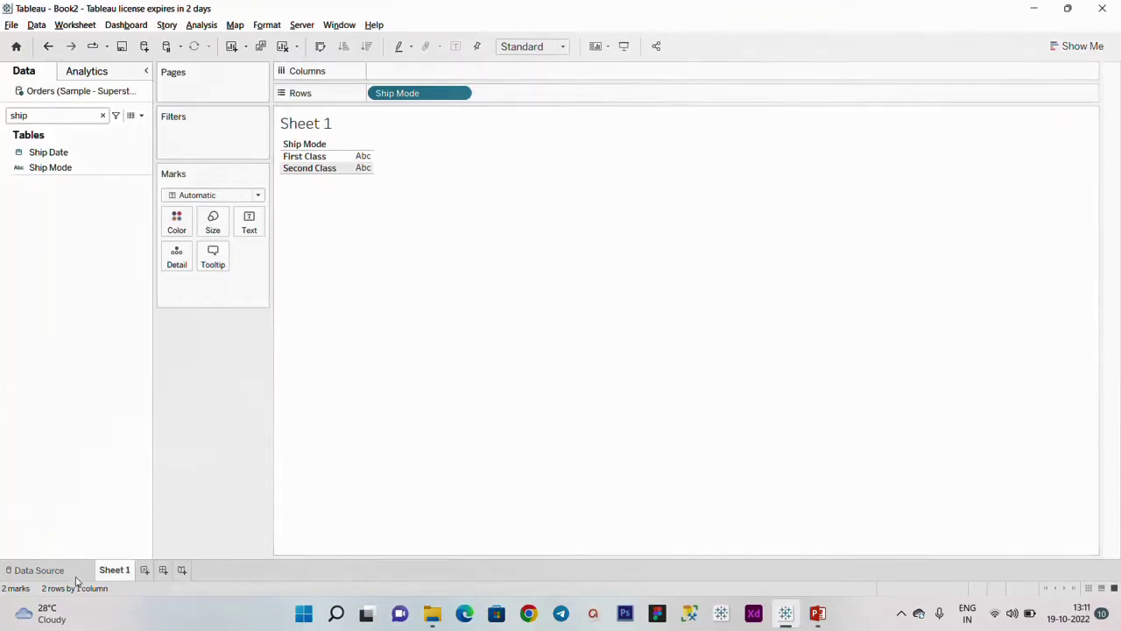
Return to the data source, switch to the PowerPoint slide to highlight "Extract Filters", and go back to Tableau.
left_click(39, 570)
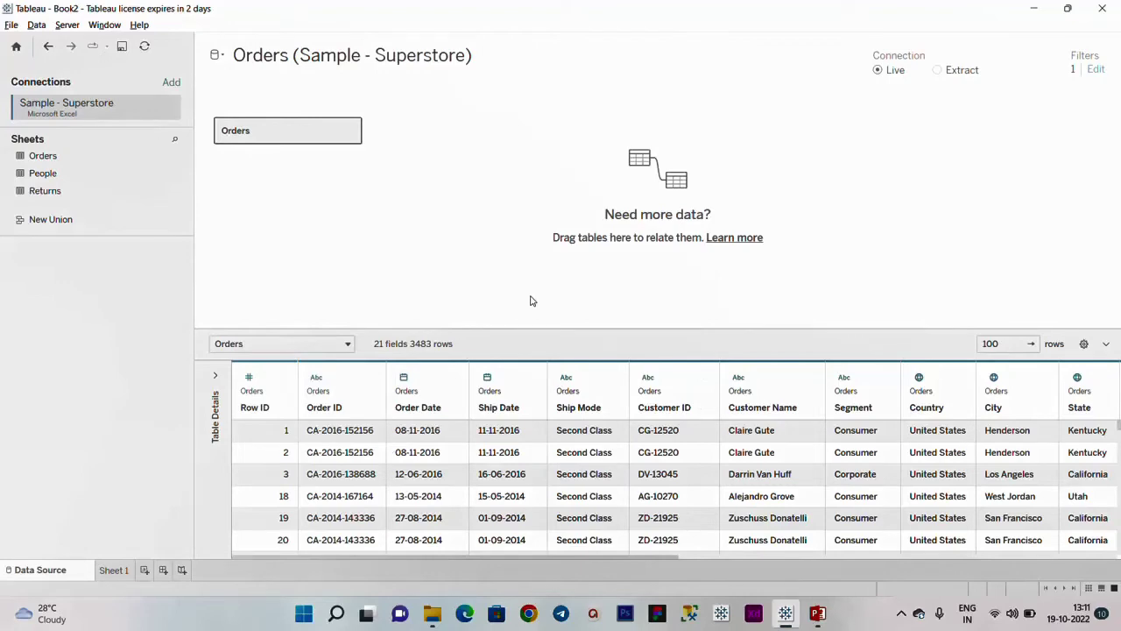
key("alt+Tab")
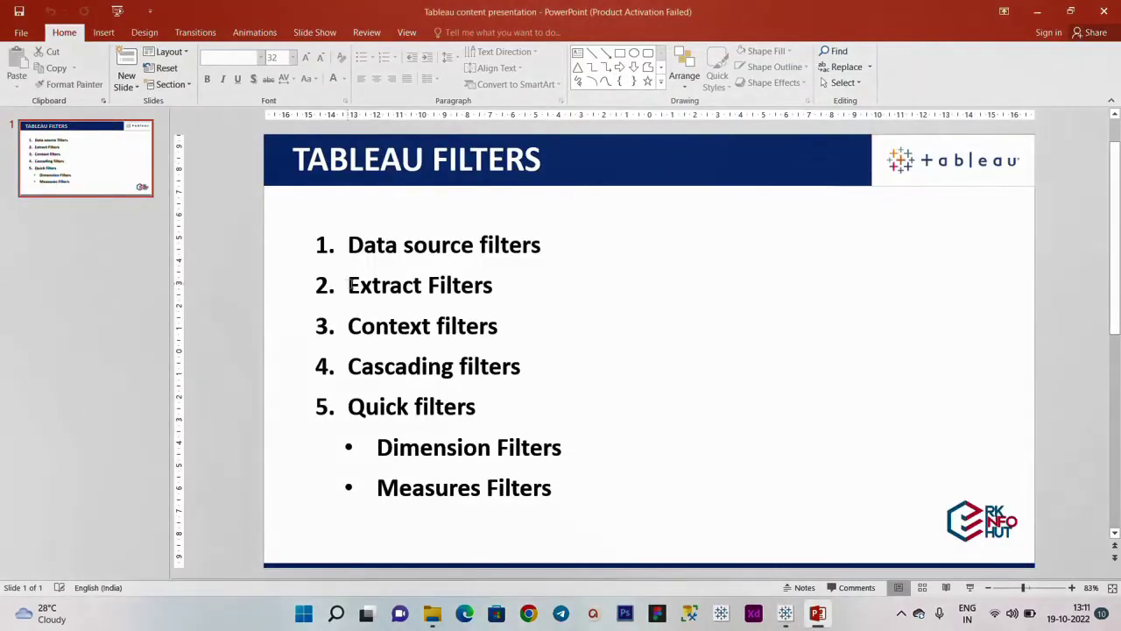
left_click_drag(348, 285, 495, 286)
left_click(674, 321)
key("alt+Tab")
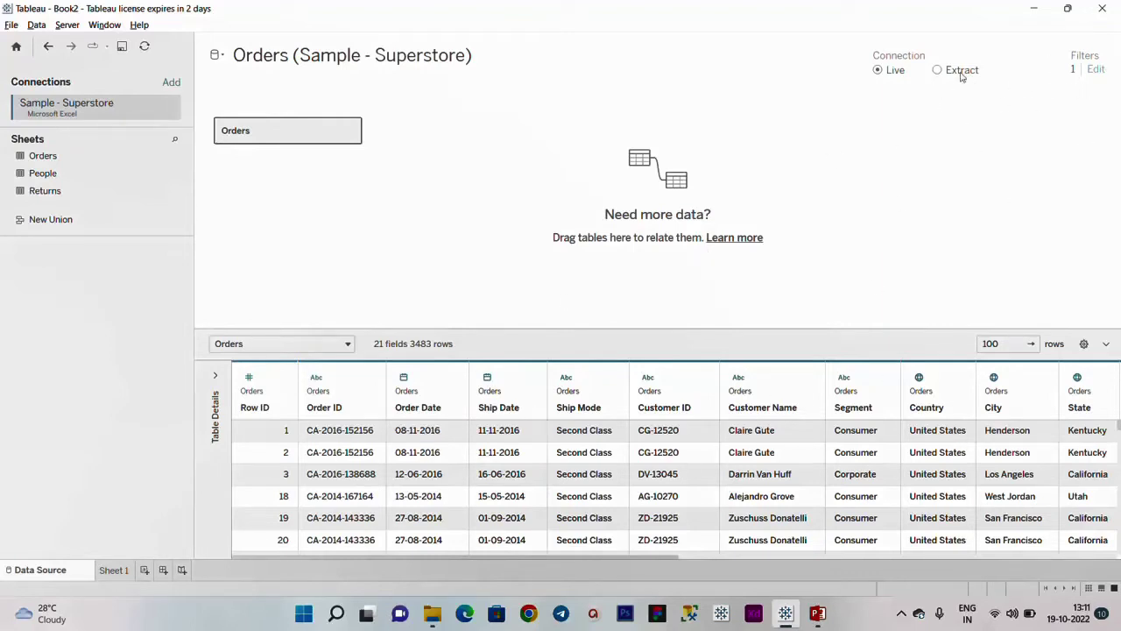
Remove the Ship Mode filter from the data source filters of the Orders data source.
left_click(1095, 70)
left_click(493, 281)
left_click(504, 325)
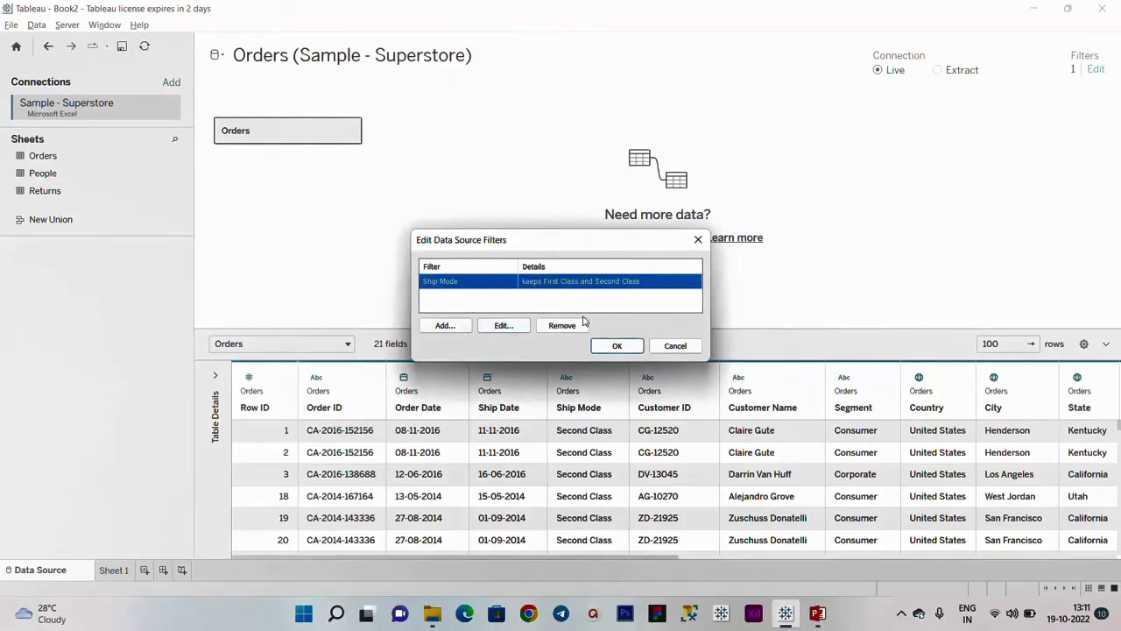
left_click(562, 325)
left_click(617, 345)
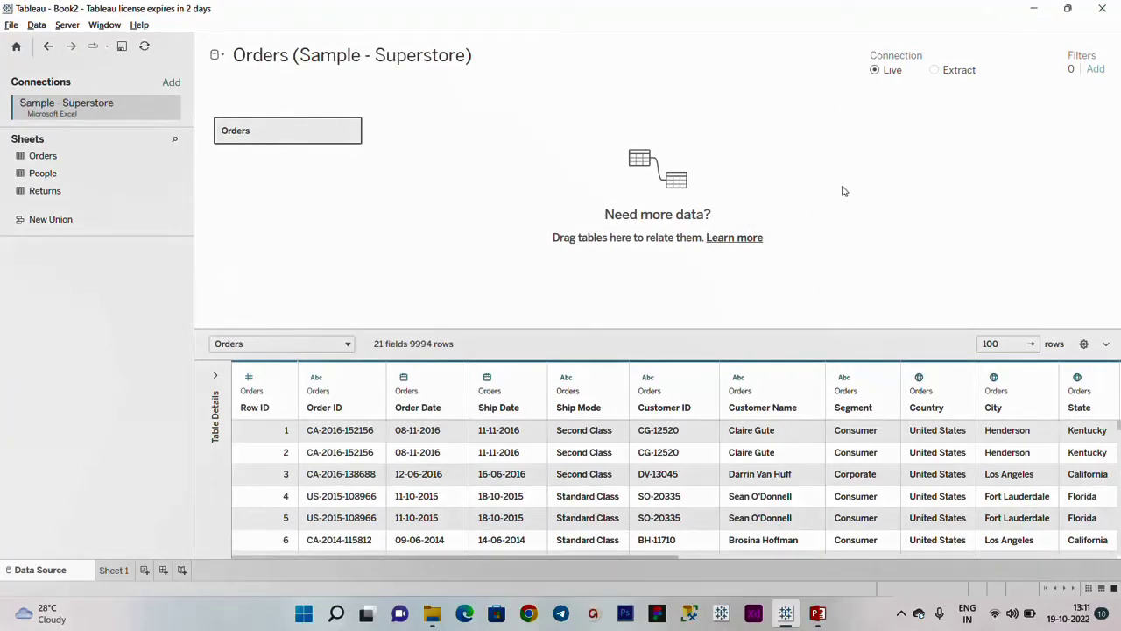
Switch the Orders connection to an extract and save it on the Desktop as Orders (Sample - Superstore), replacing the existing file.
left_click(934, 70)
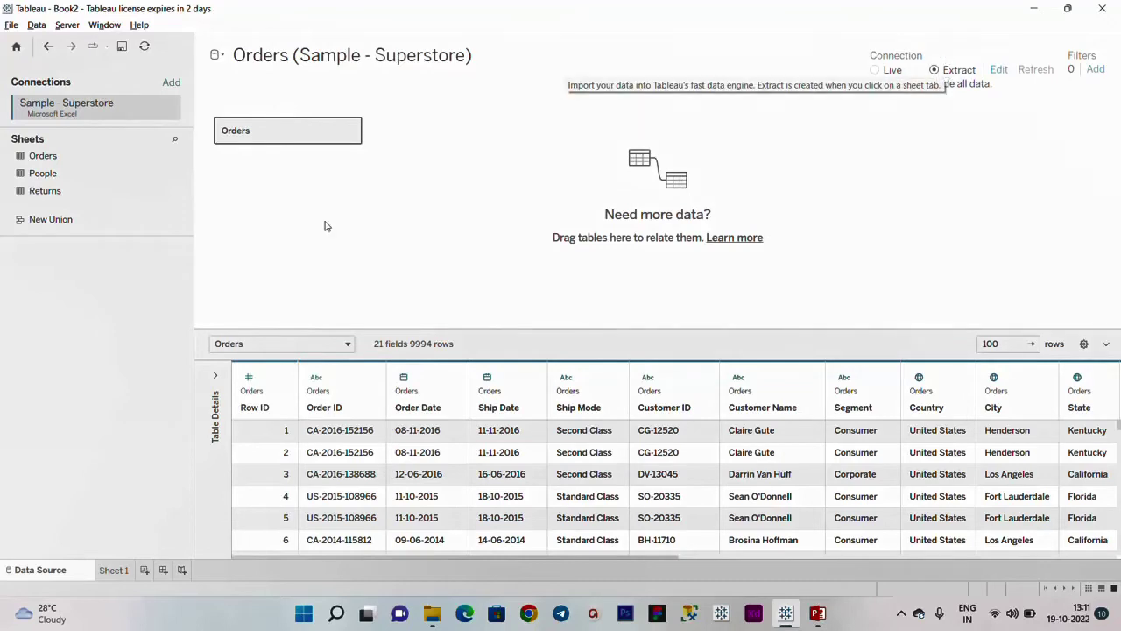
left_click(113, 572)
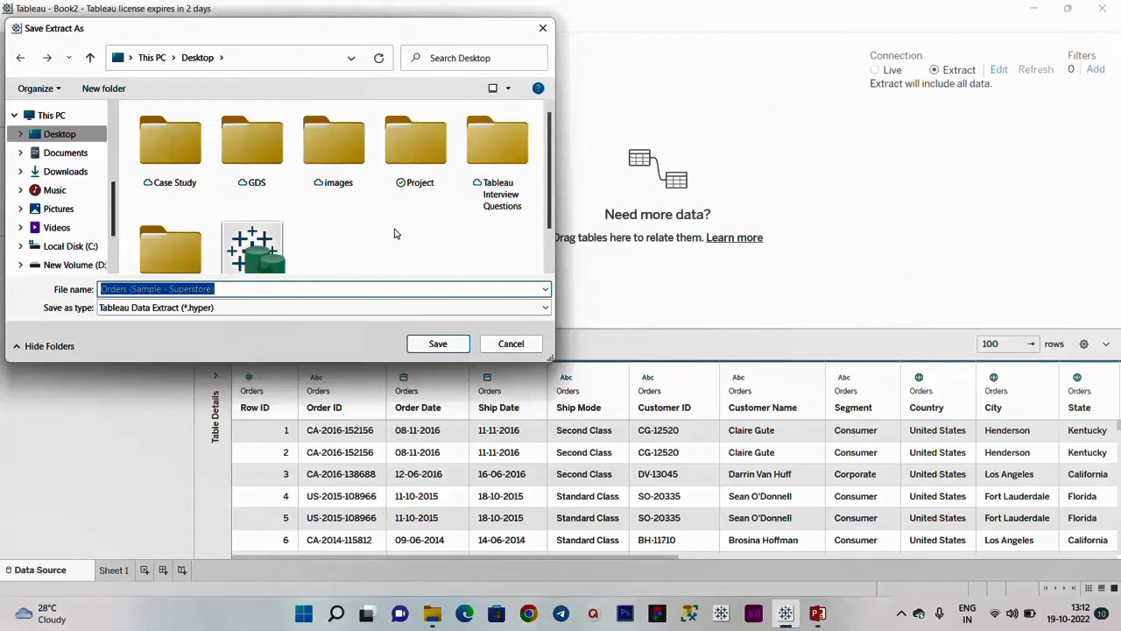
scroll(394, 233, "down", 1)
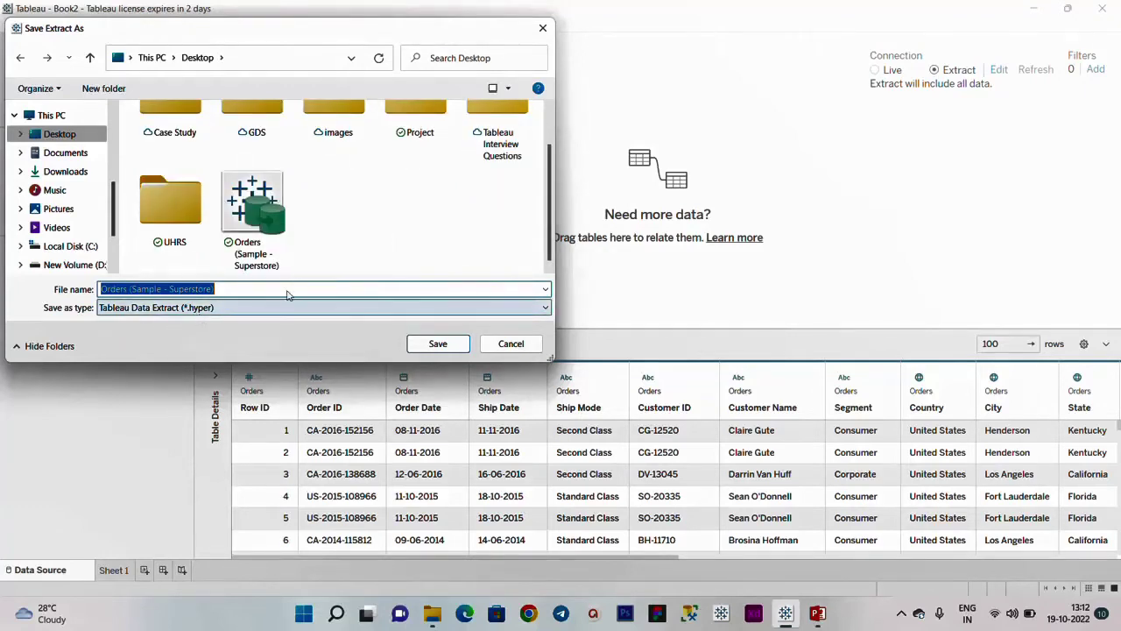
left_click(440, 345)
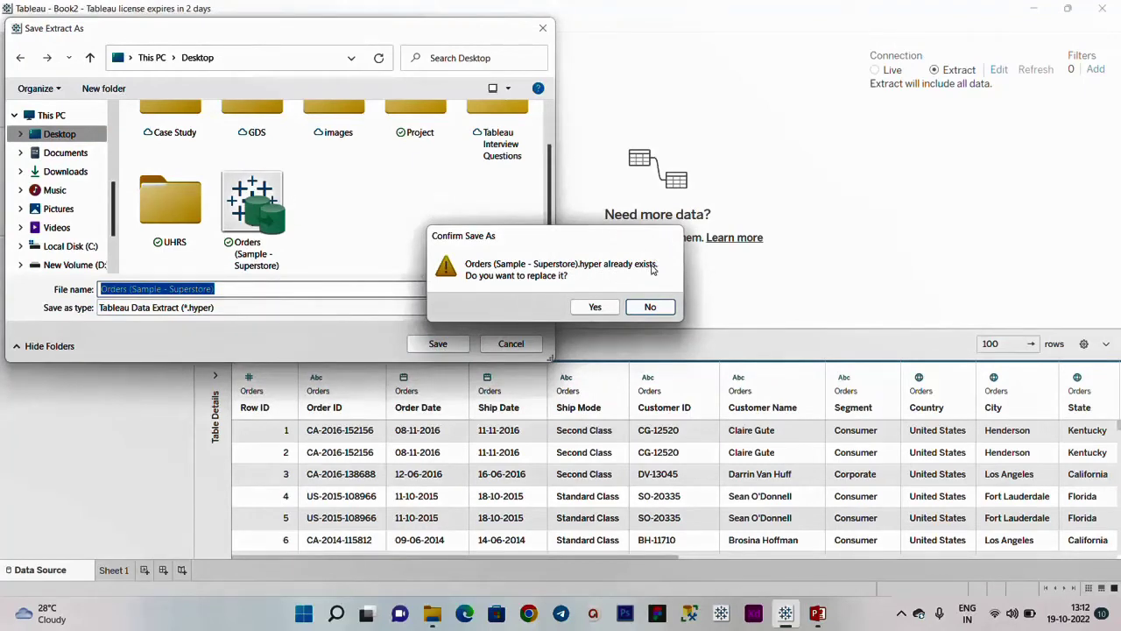
left_click(599, 311)
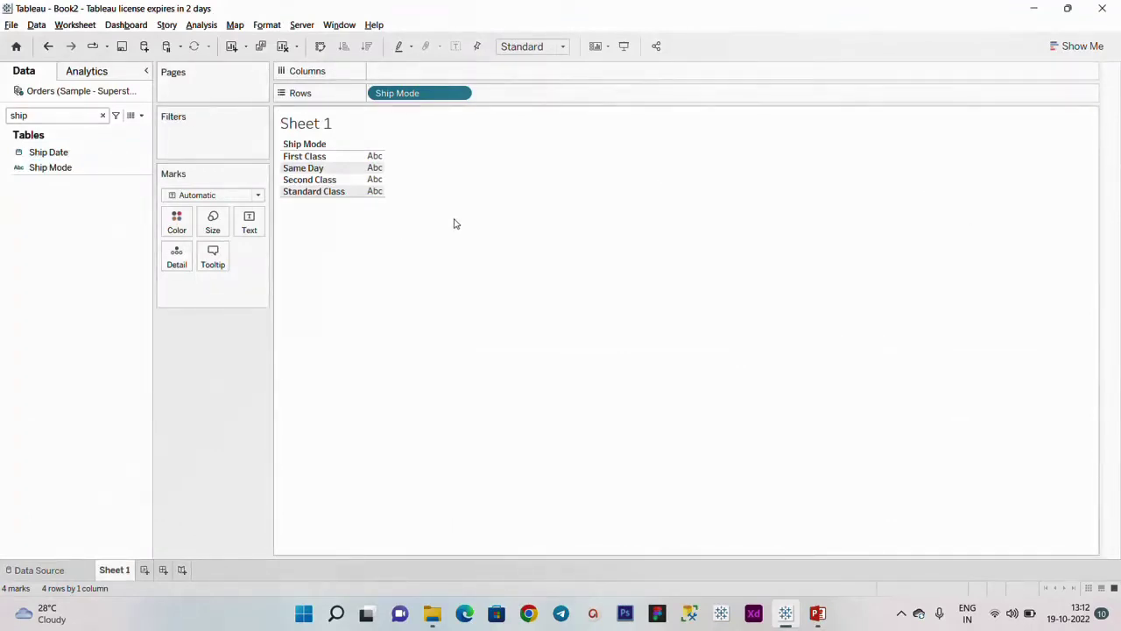
Clear Ship Mode from Sheet 1 and add a Region data source filter that keeps Central and West.
key("ctrl+z")
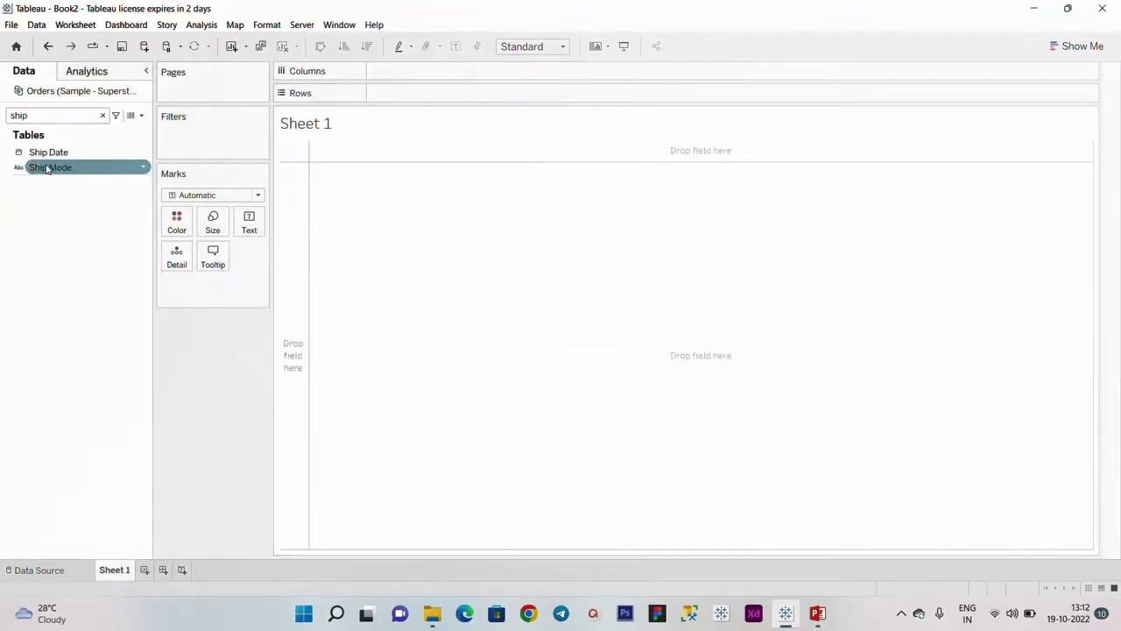
left_click(103, 115)
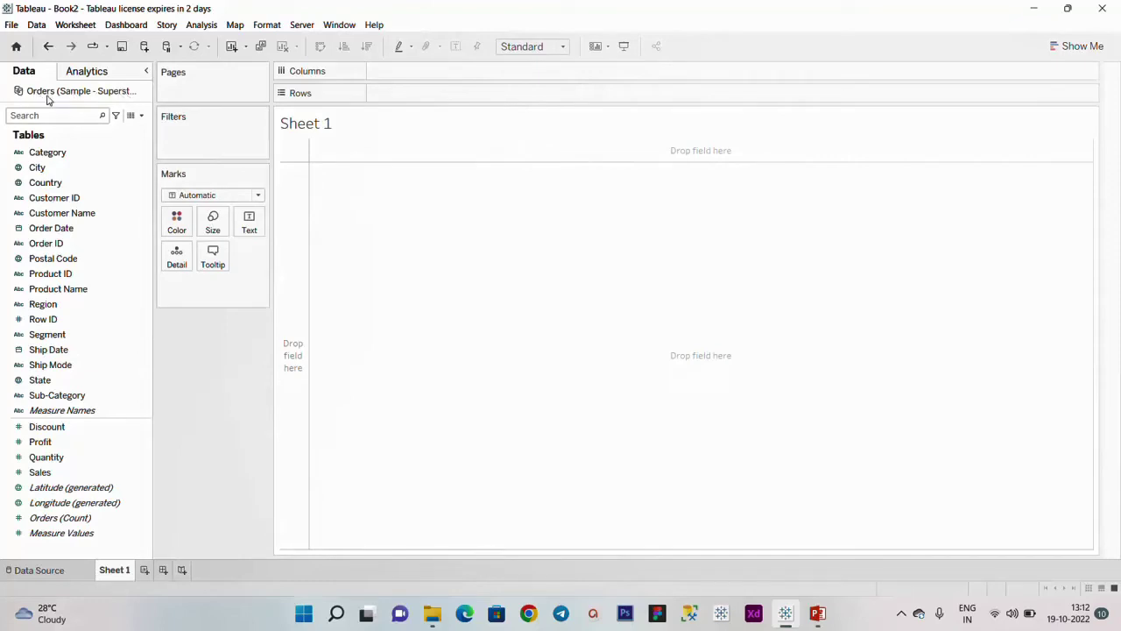
right_click(52, 93)
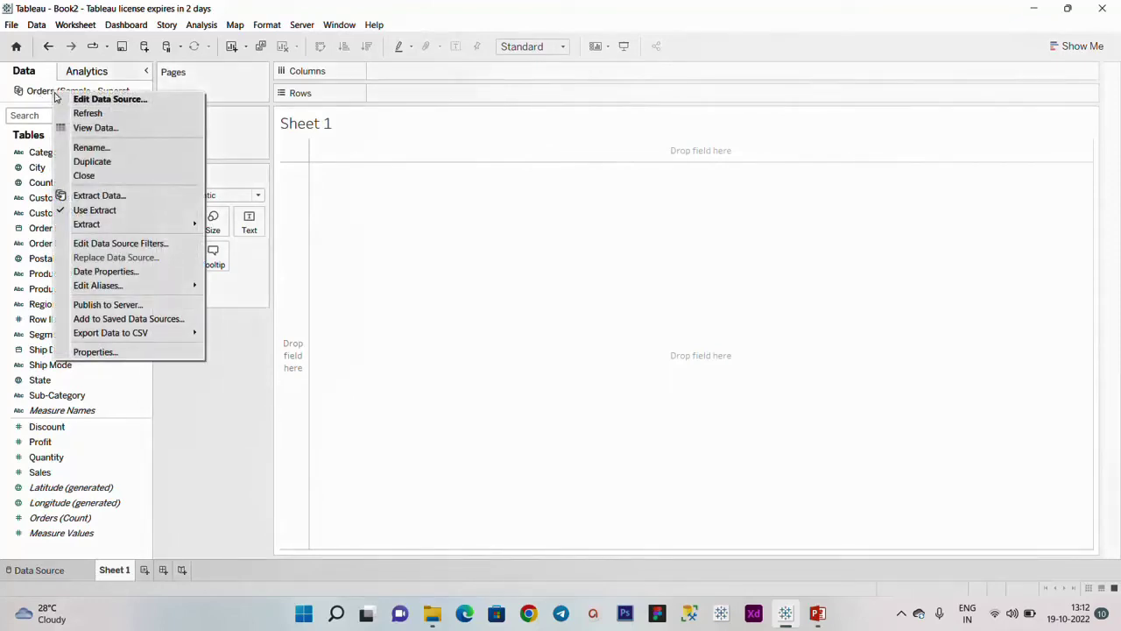
left_click(108, 245)
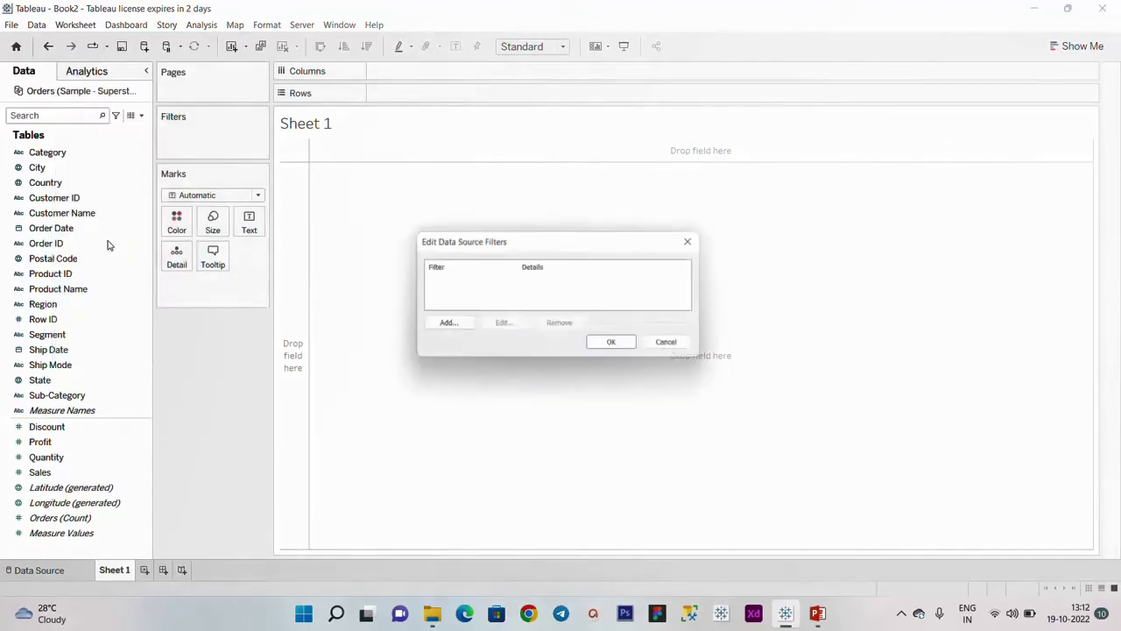
left_click(445, 325)
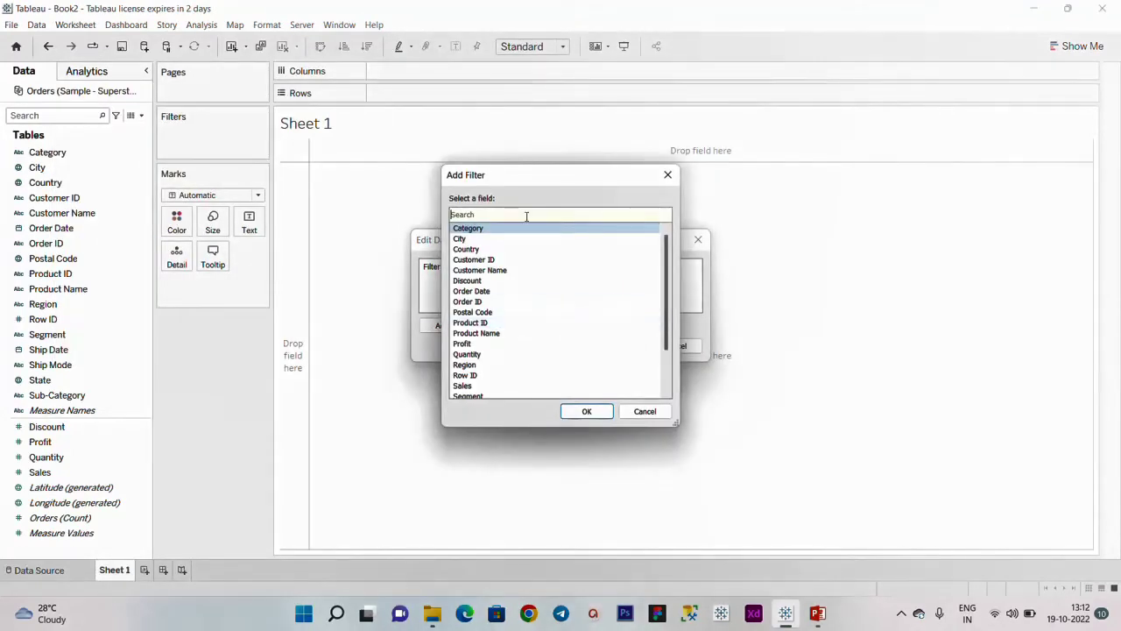
type("regio")
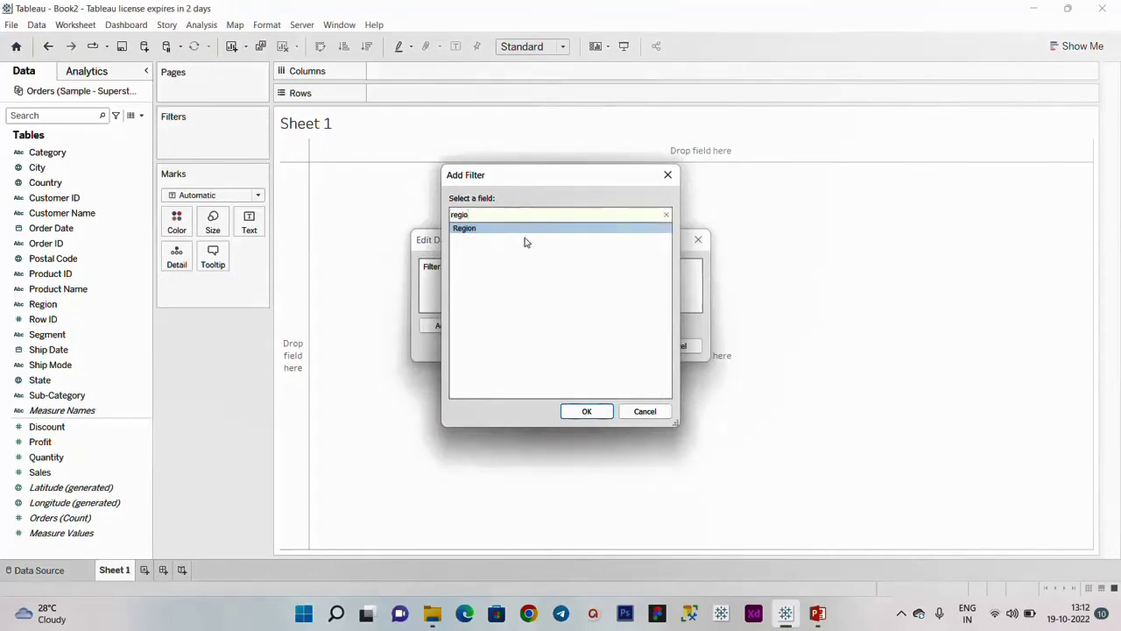
left_click(530, 230)
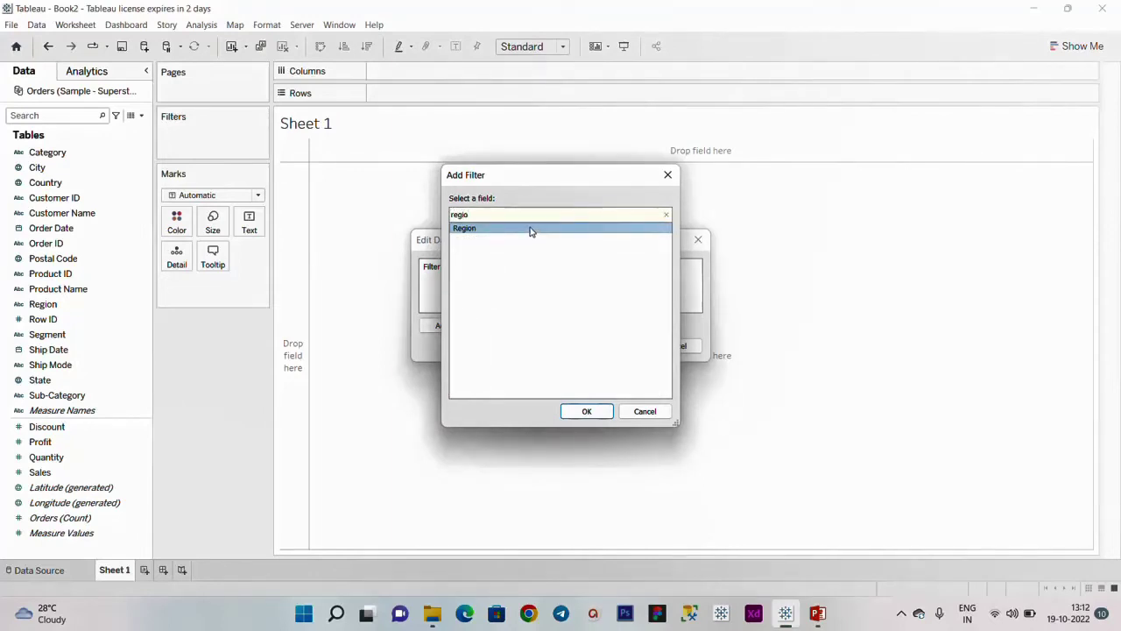
double_click(530, 230)
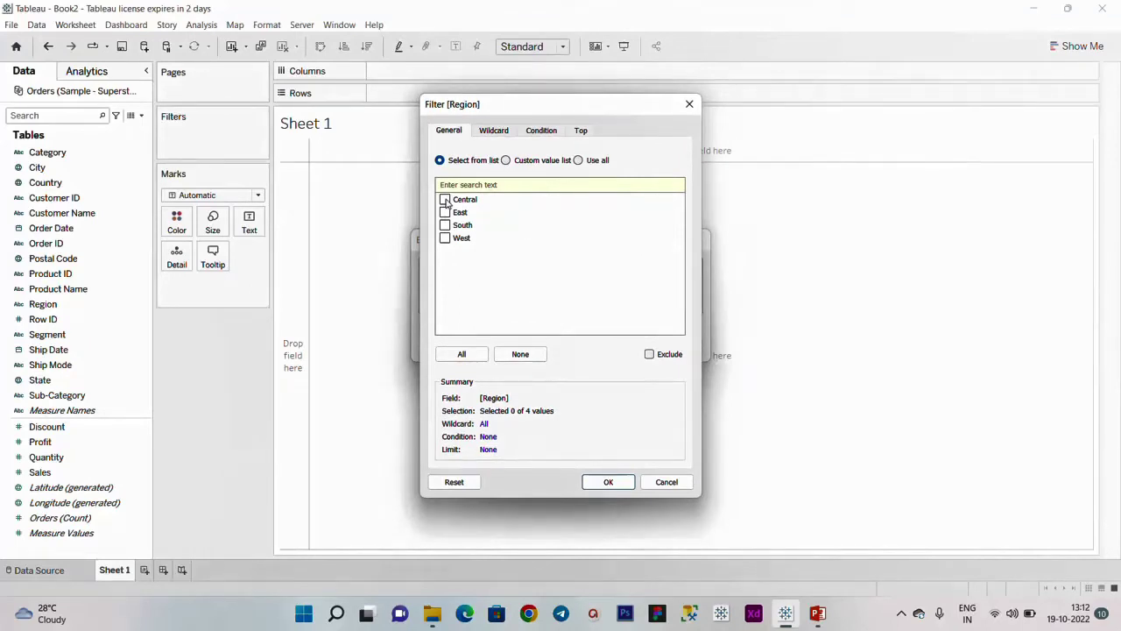
left_click(607, 483)
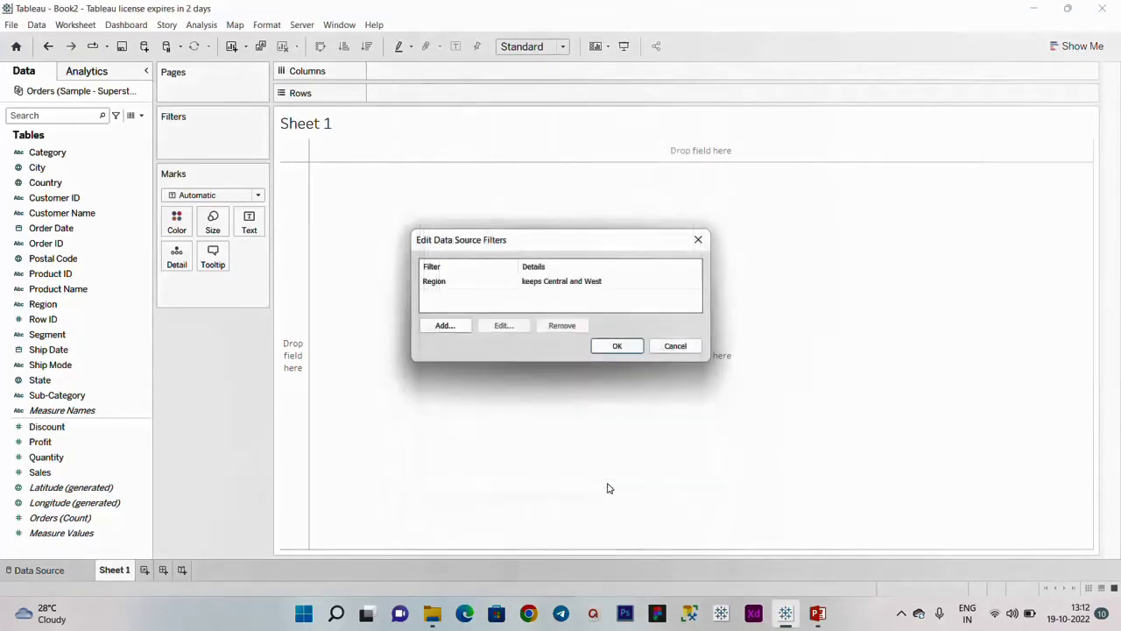
left_click(616, 346)
Find the Region field and place it in the rows of Sheet 1 to check the filtered regions.
left_click(78, 114)
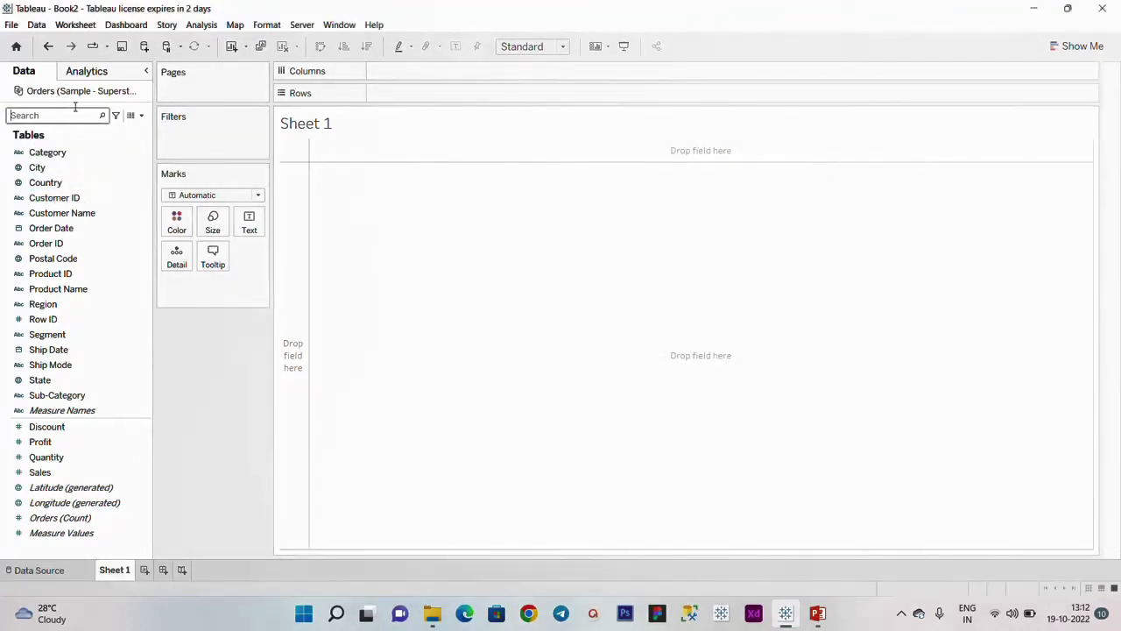
type("regio")
left_click_drag(42, 153, 425, 99)
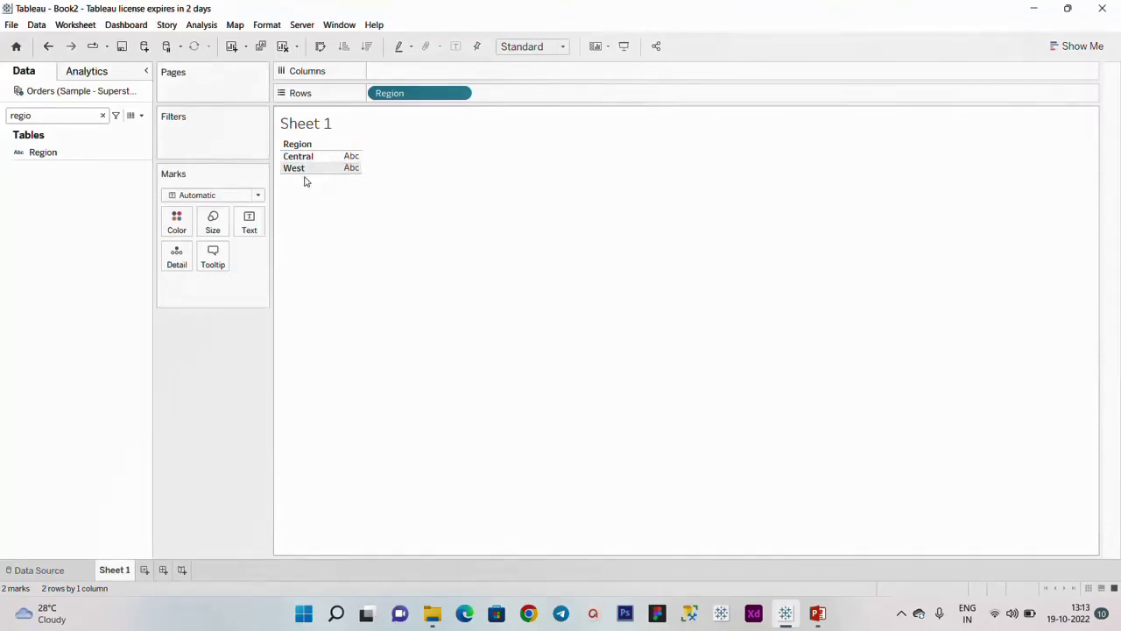
Remove the Region filter from the data source filters of the Orders data source.
right_click(106, 93)
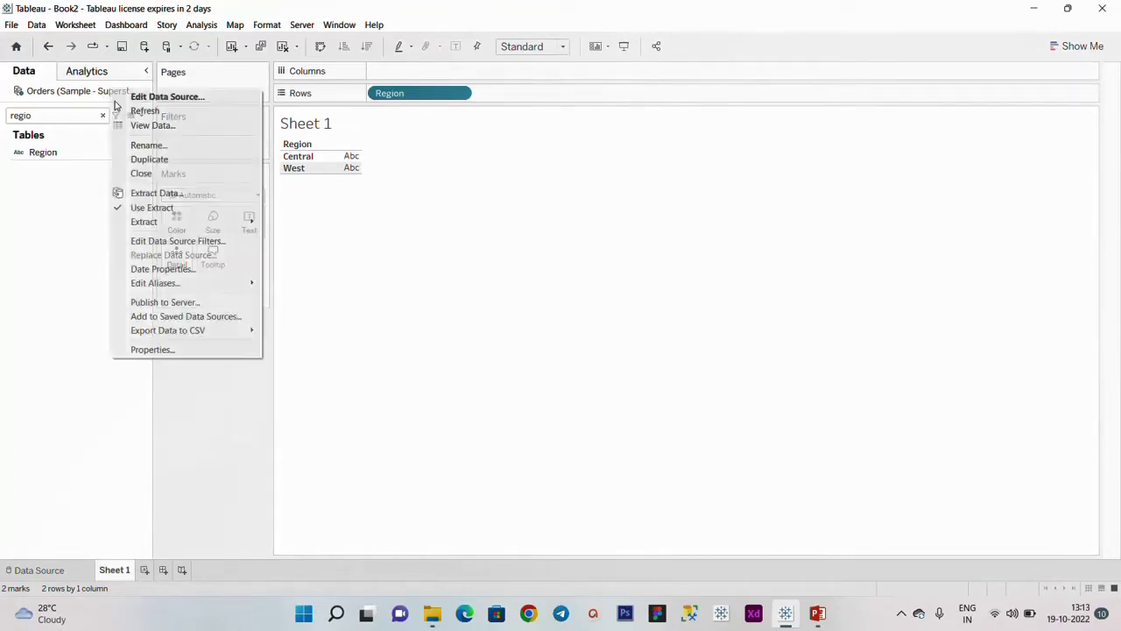
left_click(167, 241)
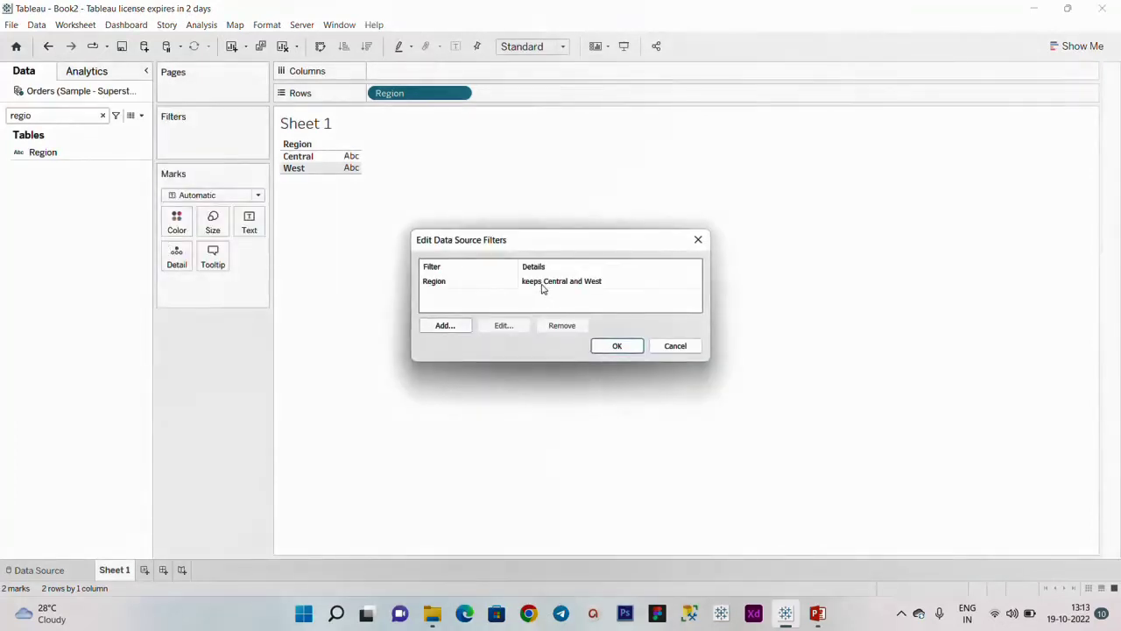
left_click(544, 286)
left_click(562, 325)
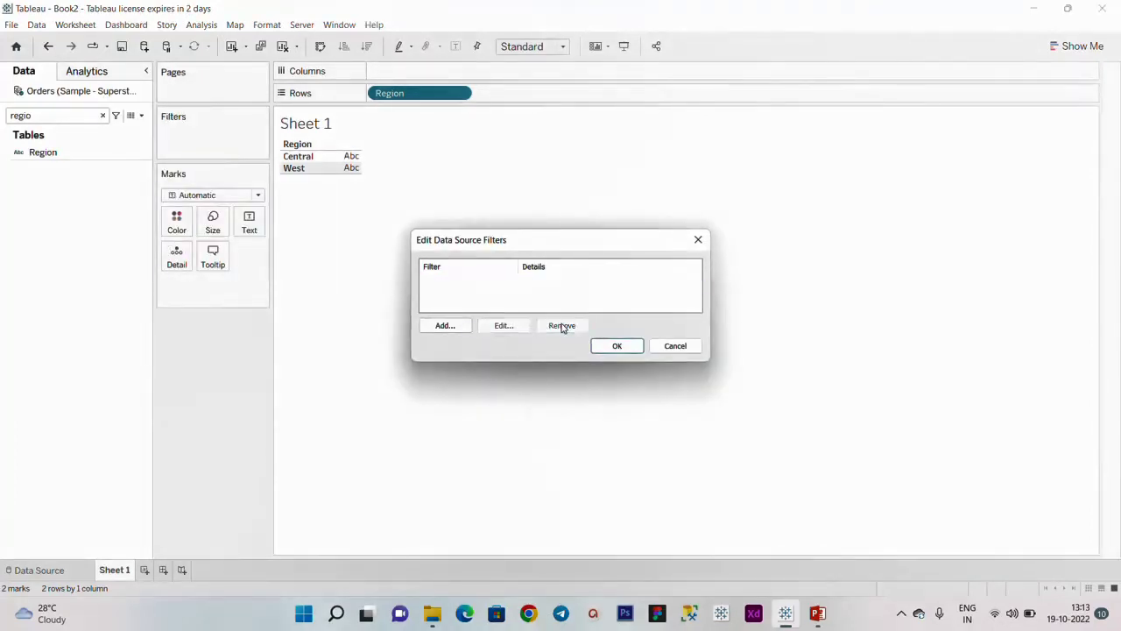
Add a Ship Mode data source filter that keeps First Class and Second Class, and apply the filter changes.
left_click(445, 325)
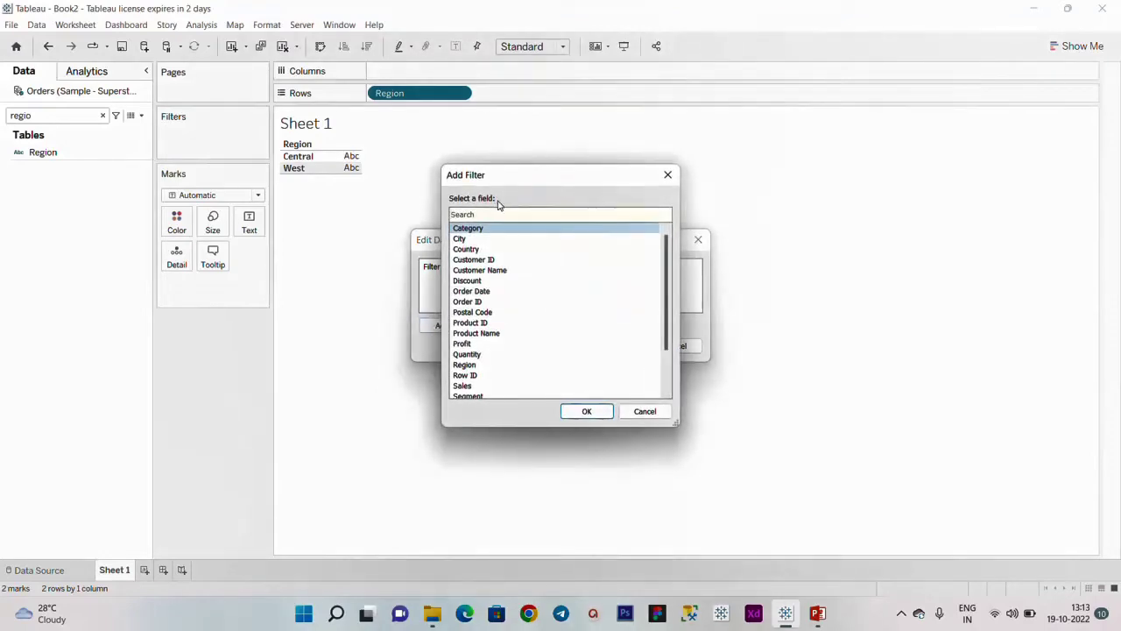
type("shi")
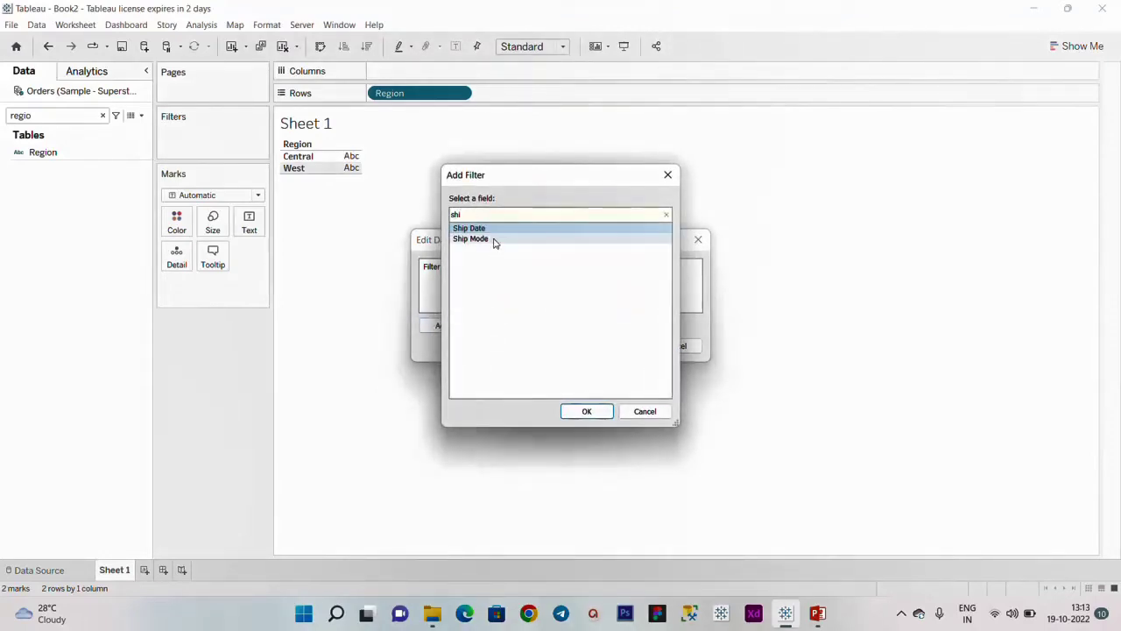
double_click(493, 240)
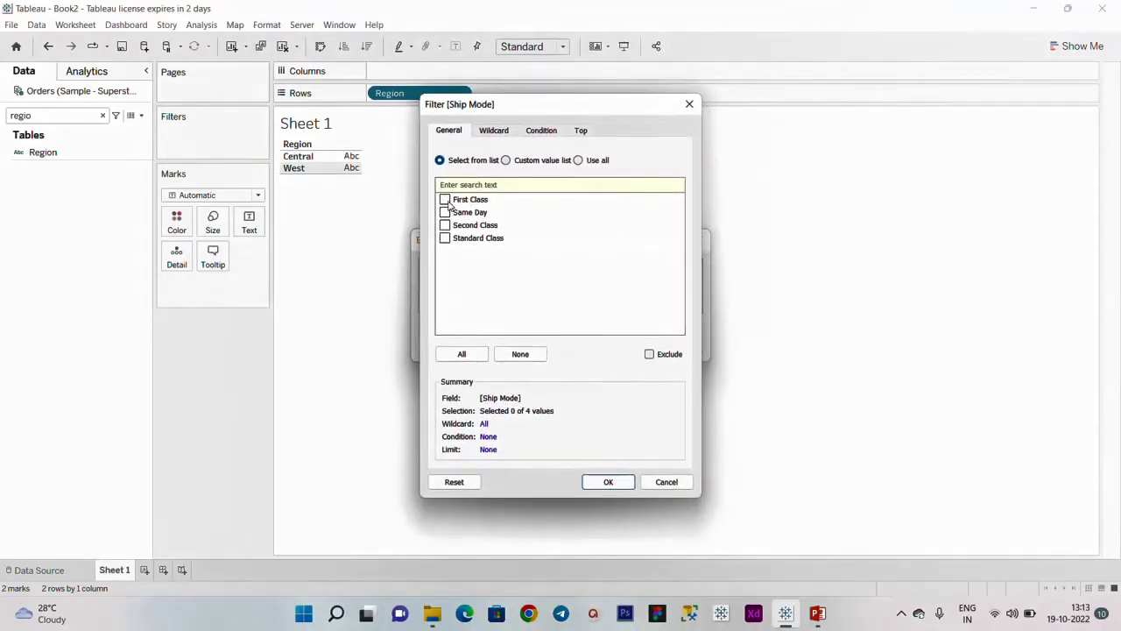
left_click(445, 225)
left_click(609, 483)
left_click(617, 346)
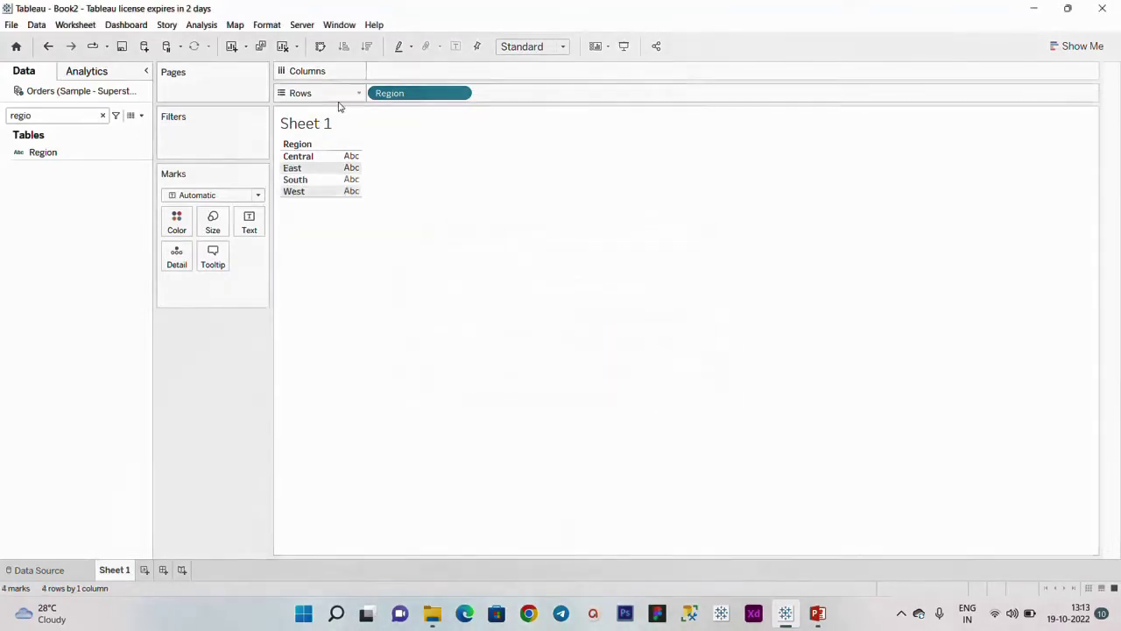
Check the regions listed in Sheet 1 and remove Region from the rows.
left_click(462, 97)
left_click(325, 275)
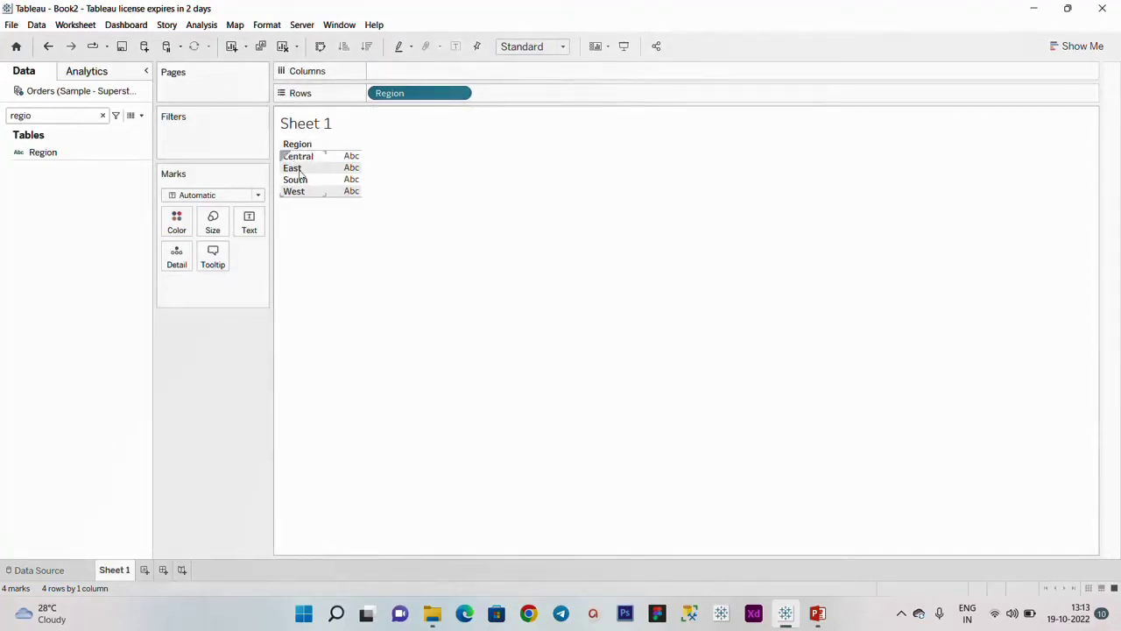
left_click(459, 93)
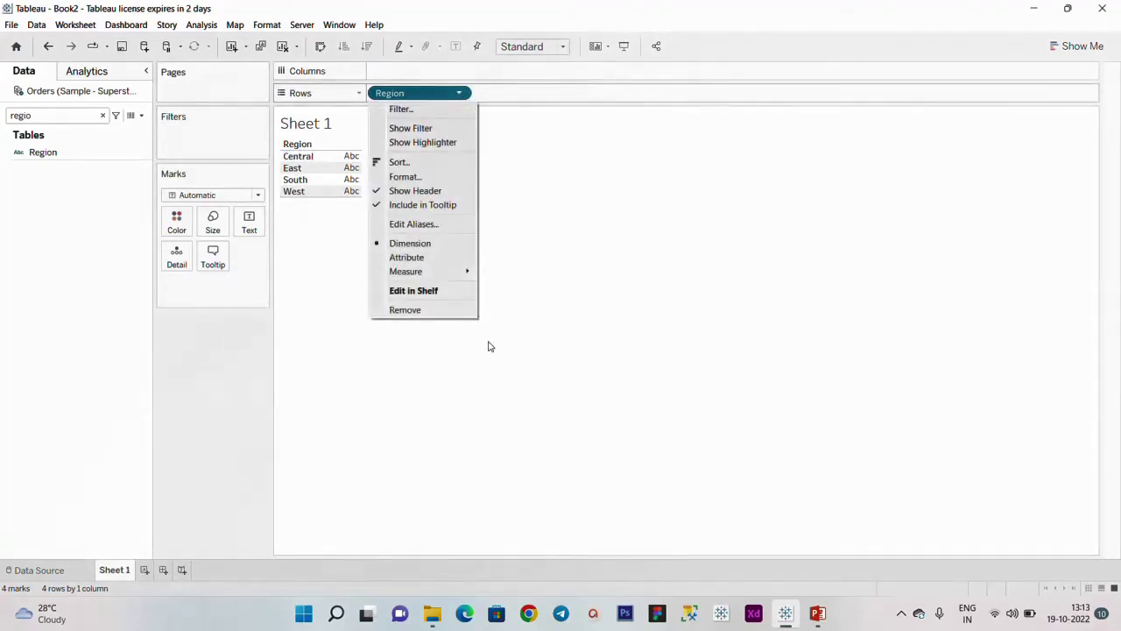
left_click(456, 310)
Place Ship Mode in the rows of Sheet 1 to check the filtered ship modes, and undo the placement.
double_click(61, 117)
type("shi")
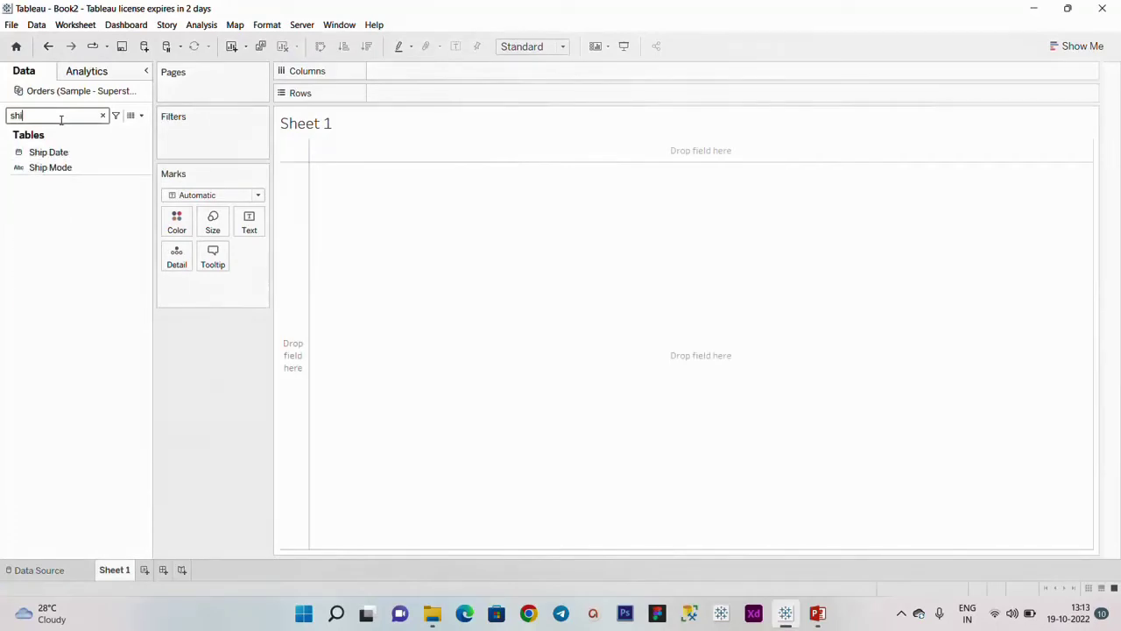
left_click_drag(50, 168, 447, 104)
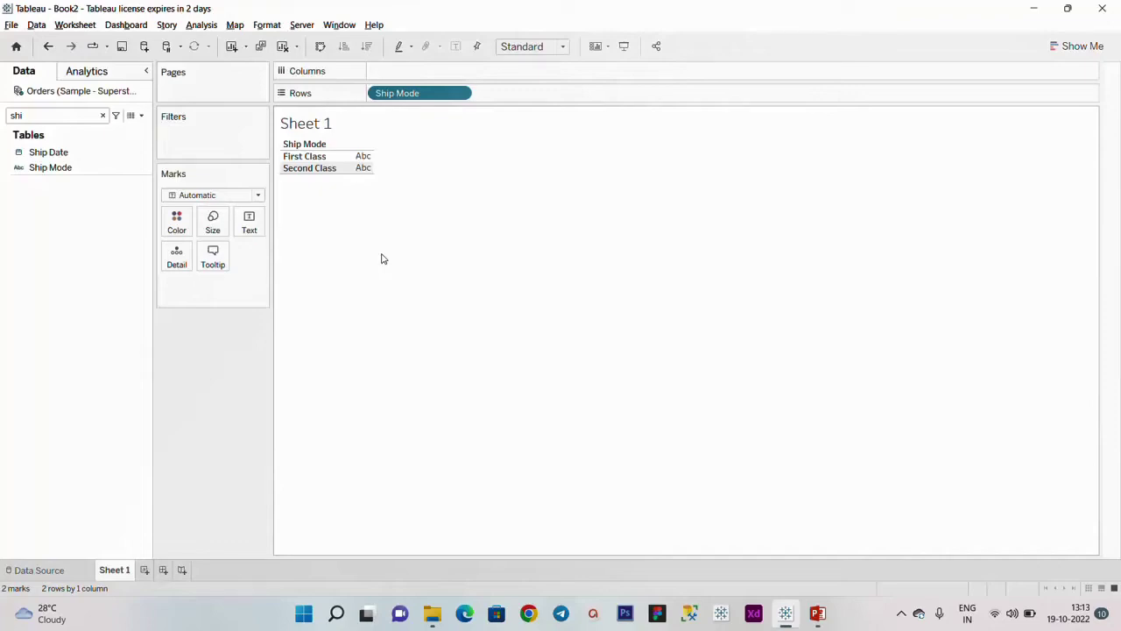
key("ctrl+z")
Switch to the PowerPoint slide to highlight "Context filters", and return to Tableau.
key("alt+Tab")
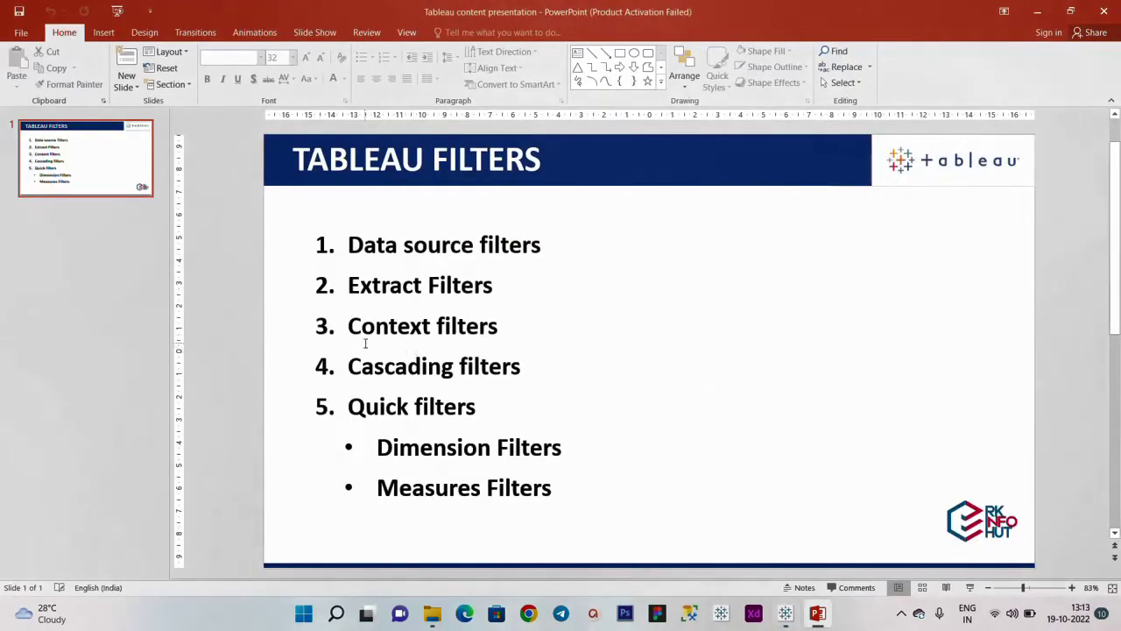
left_click(348, 326)
left_click_drag(348, 326, 521, 319)
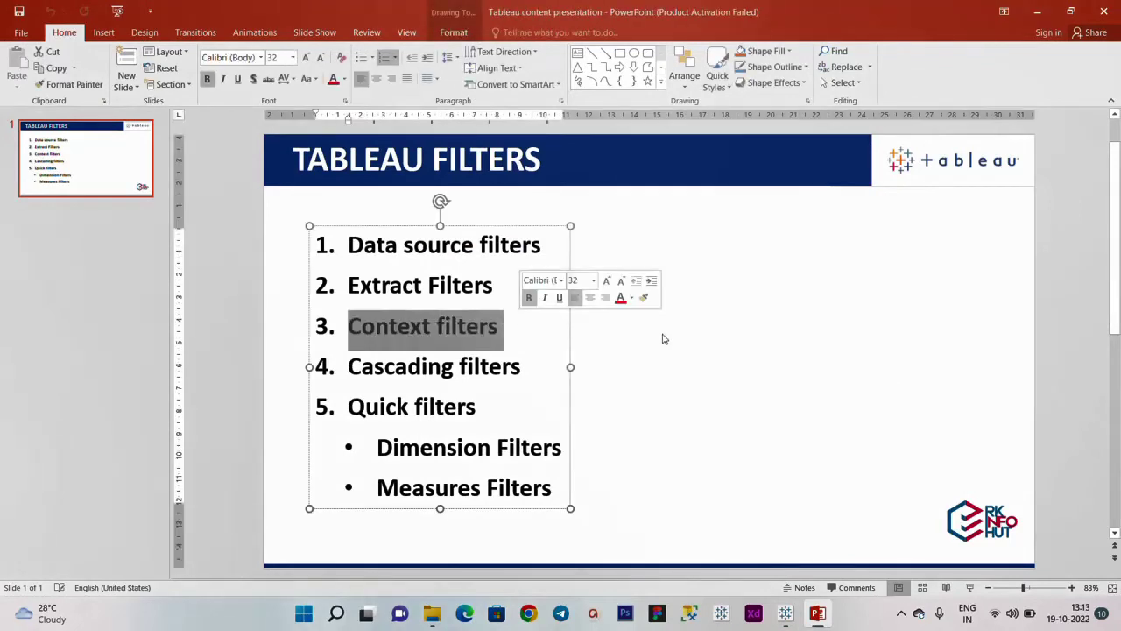
left_click(690, 334)
key("alt+Tab")
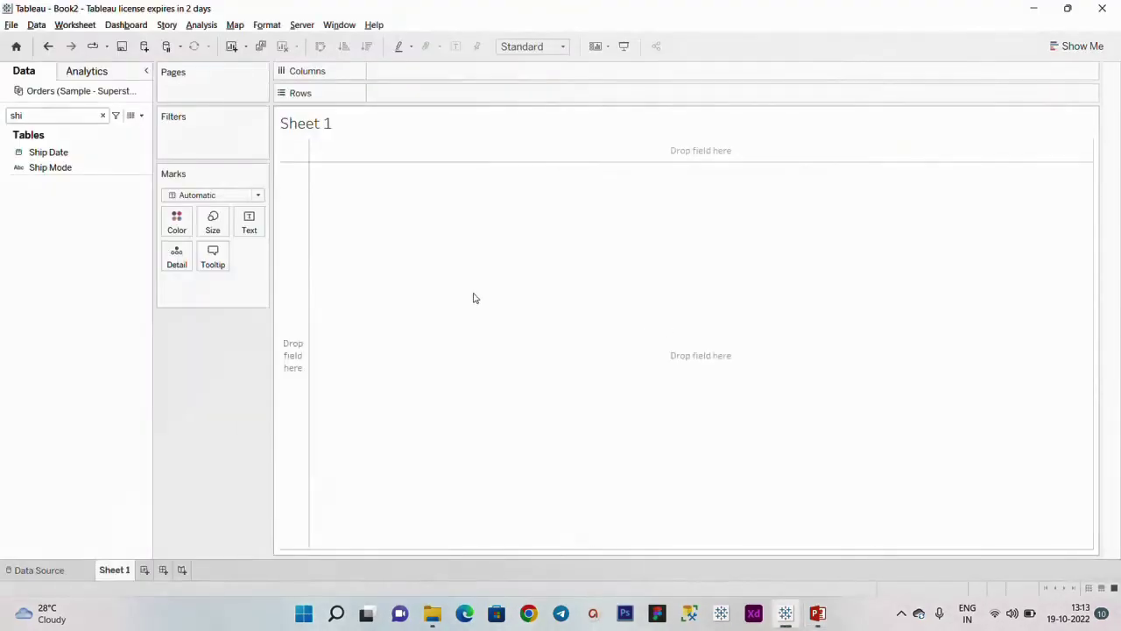
Clear the field search and build a Sheet 1 table with State and Region in the rows and the sum of Sales as values.
left_click(103, 117)
key("ctrl+a")
key("BackSpace")
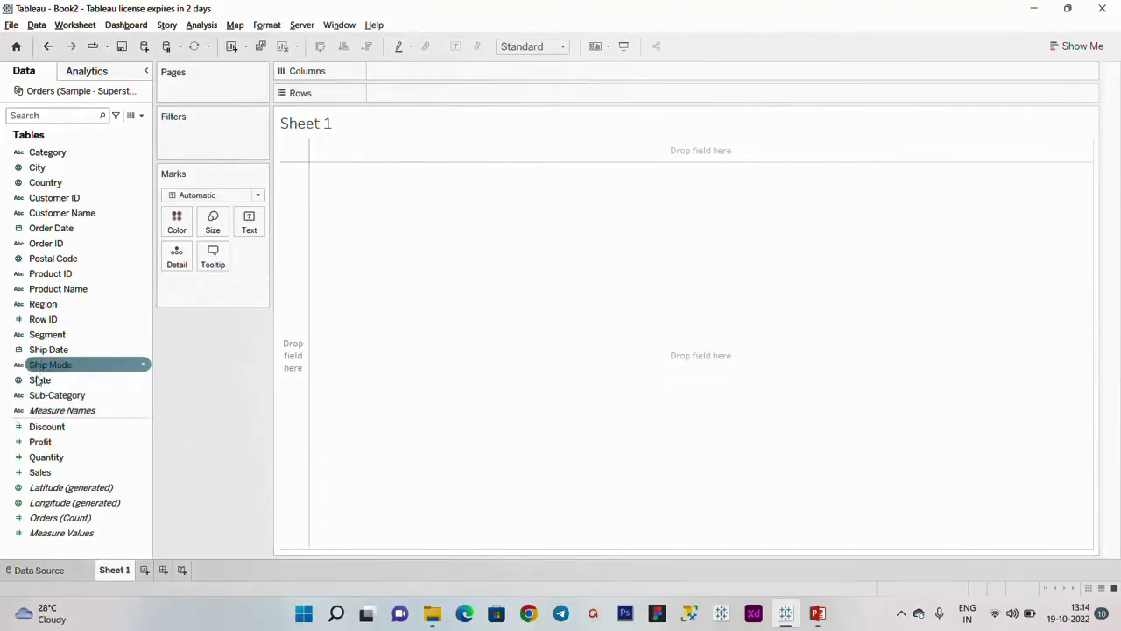
left_click_drag(40, 386, 415, 104)
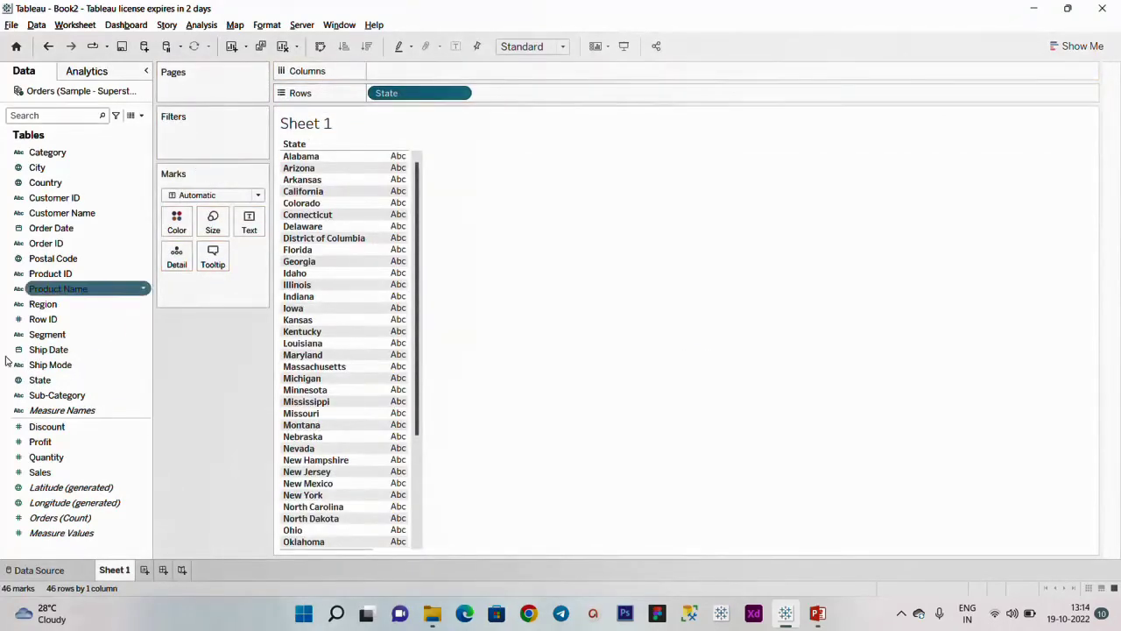
left_click_drag(43, 309, 513, 92)
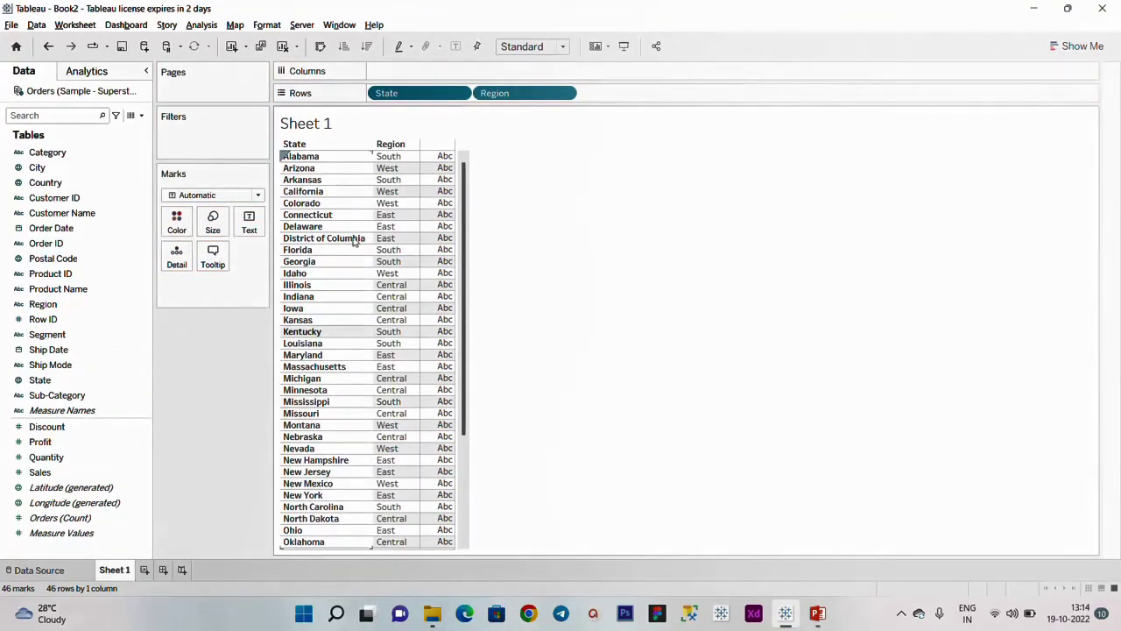
left_click(51, 427)
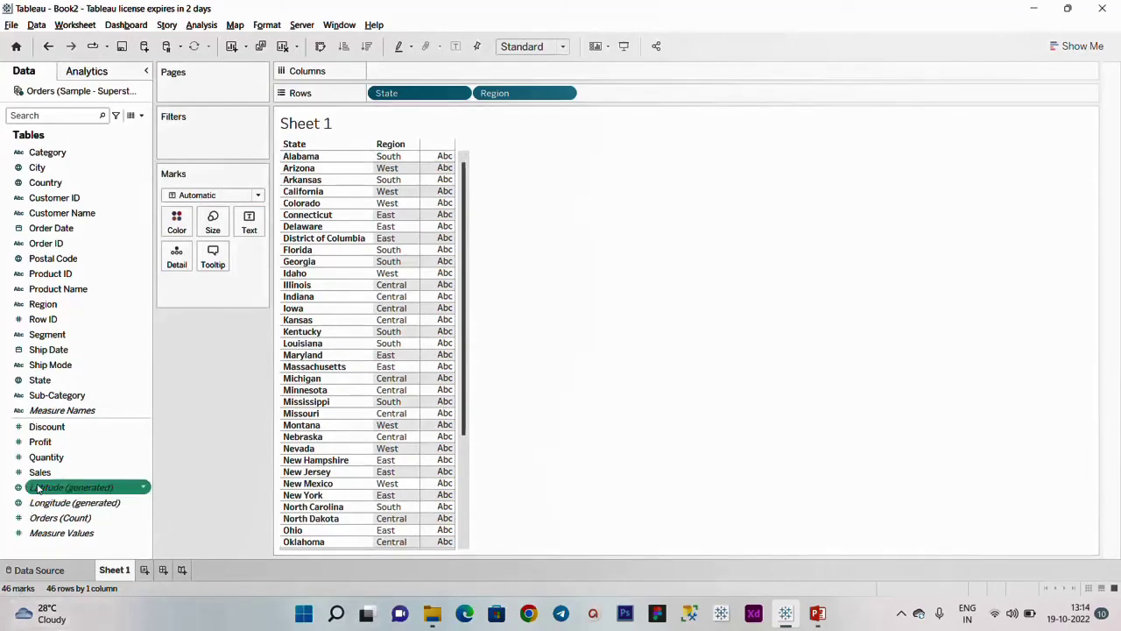
left_click_drag(39, 472, 436, 390)
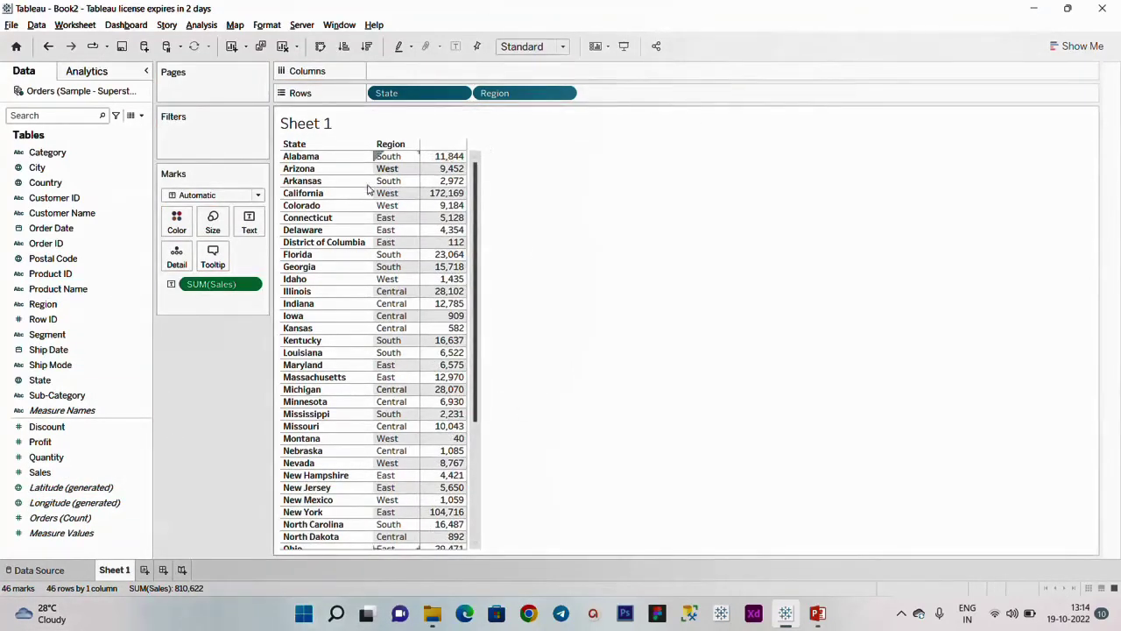
Add State and Region filters to Sheet 1, keeping all values of both fields selected.
scroll(351, 333, "down", 3)
scroll(350, 339, "up", 3)
mouse_move(459, 405)
left_click(44, 381)
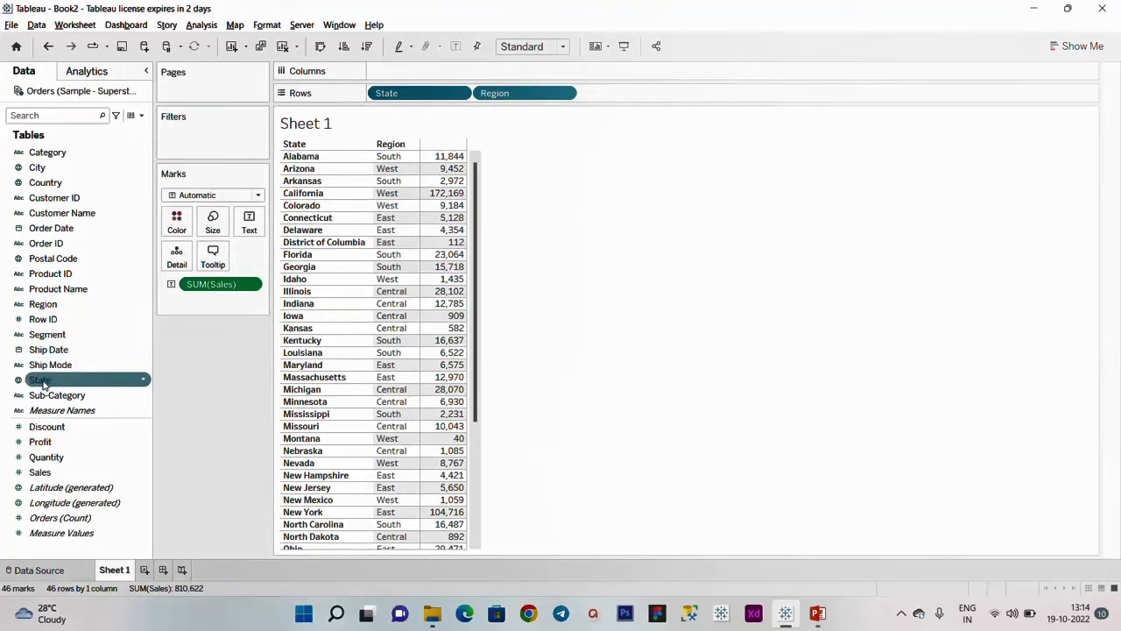
left_click(43, 383)
left_click_drag(43, 383, 185, 138)
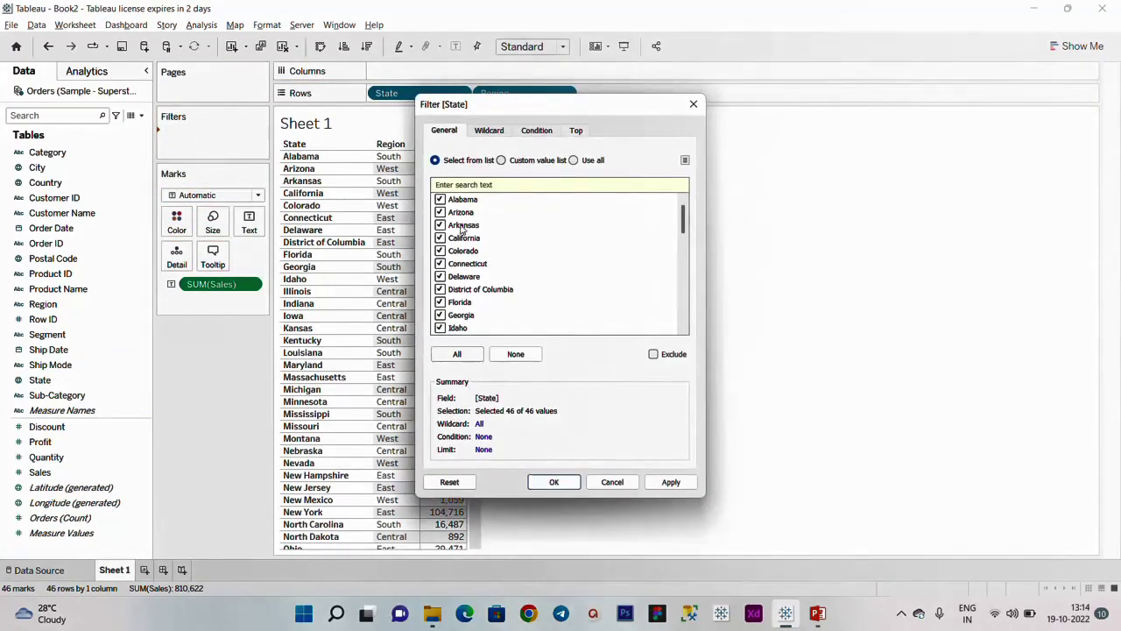
left_click(563, 482)
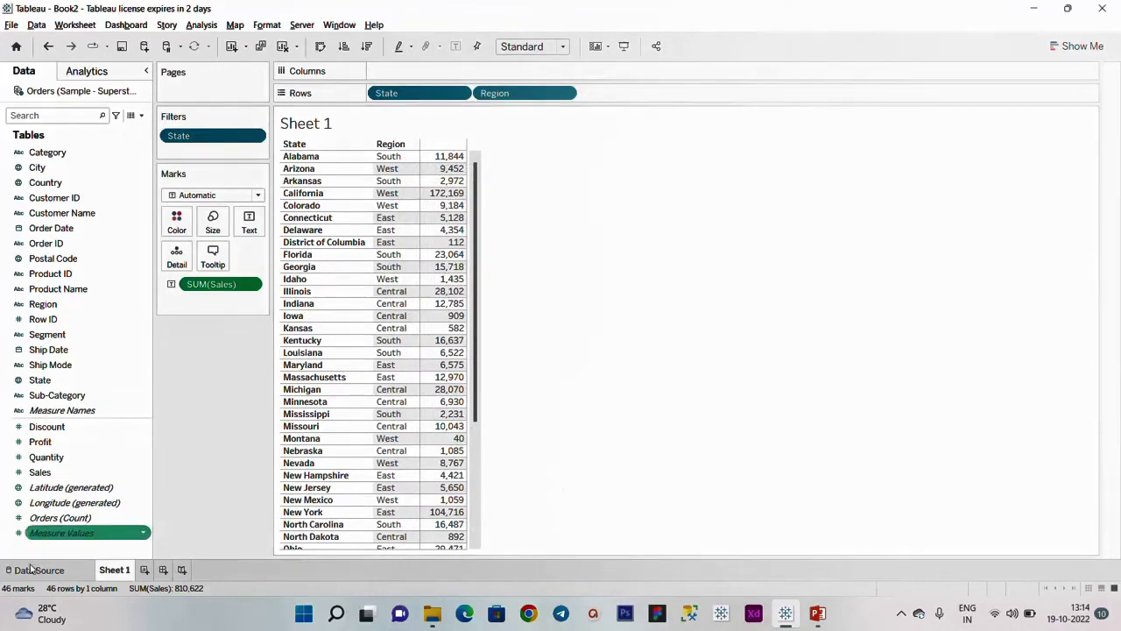
left_click_drag(40, 304, 180, 160)
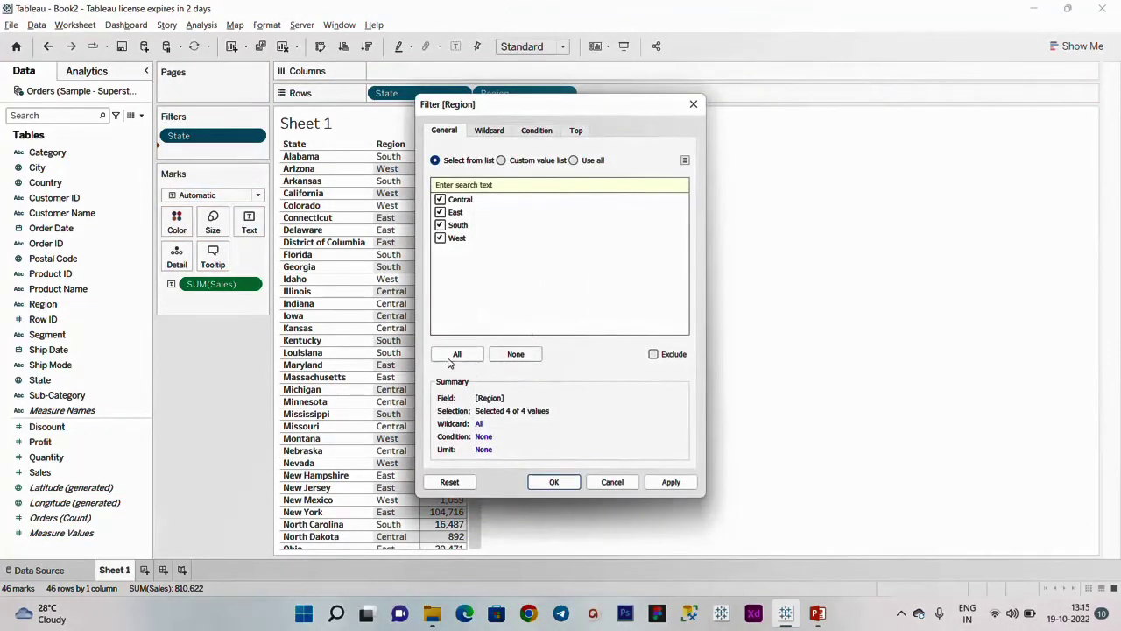
left_click(570, 483)
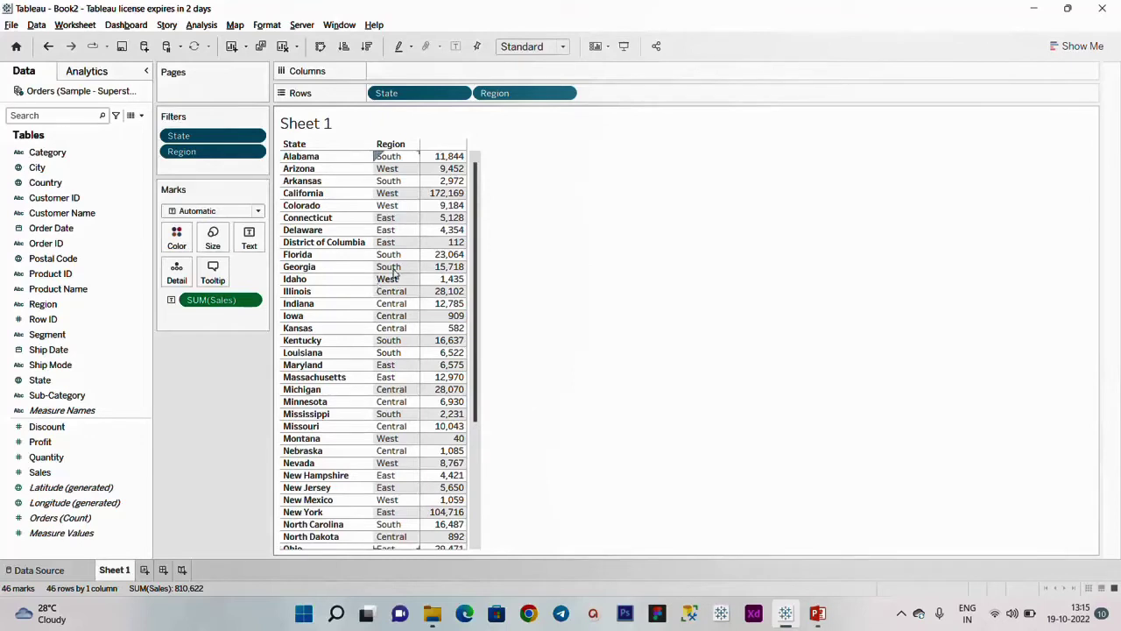
Edit the Region filter so that only East is selected.
left_click(255, 154)
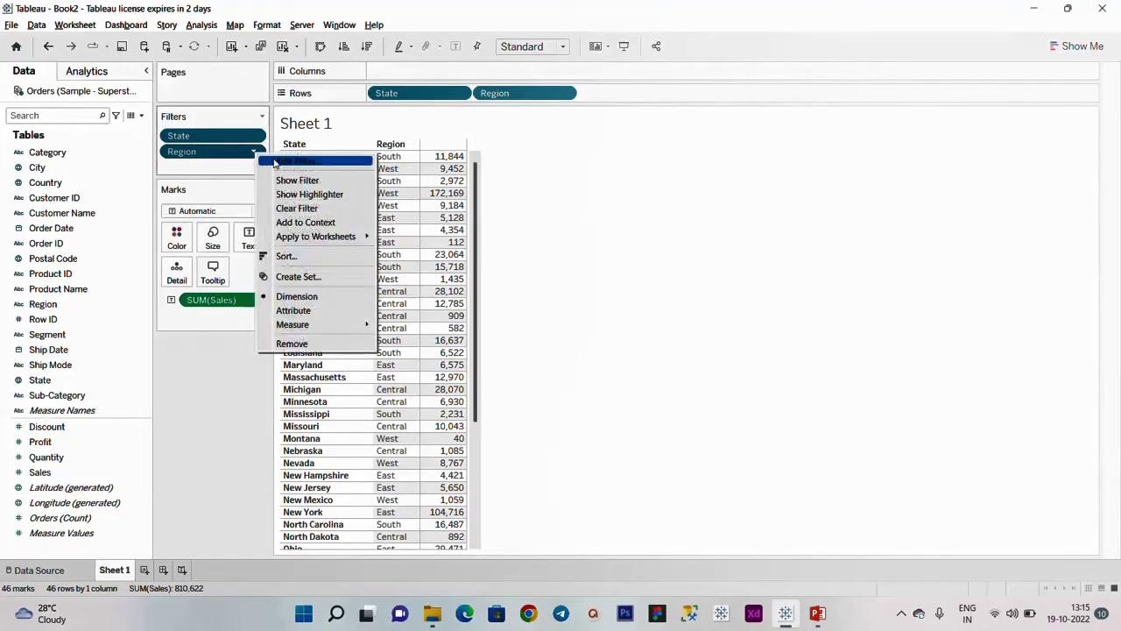
left_click(273, 163)
left_click(512, 356)
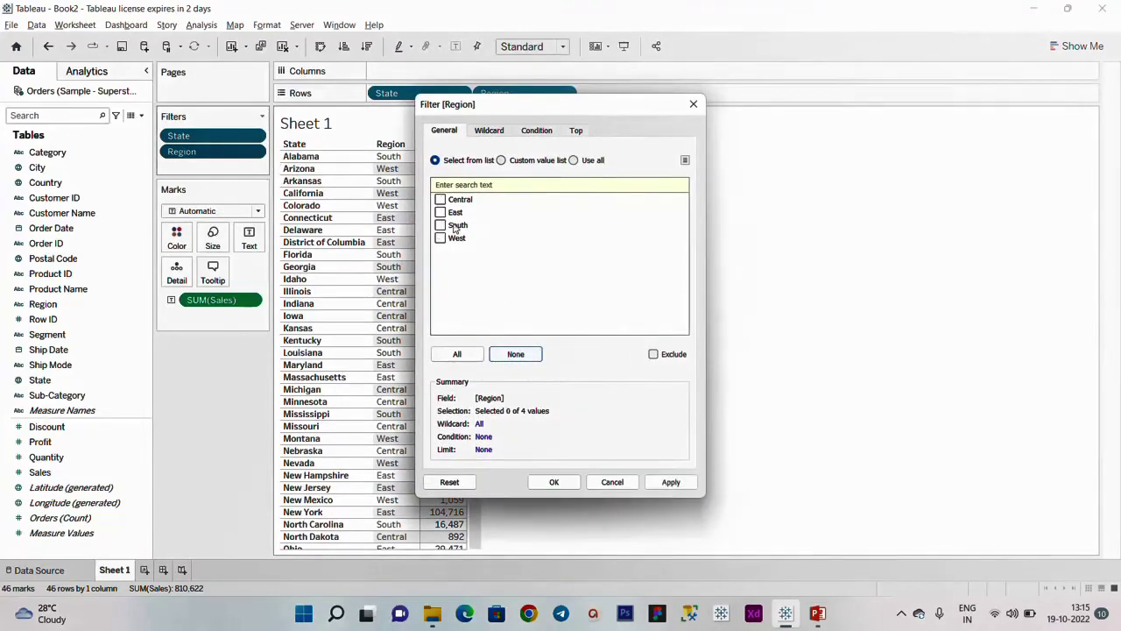
left_click(440, 213)
left_click(670, 482)
left_click(553, 484)
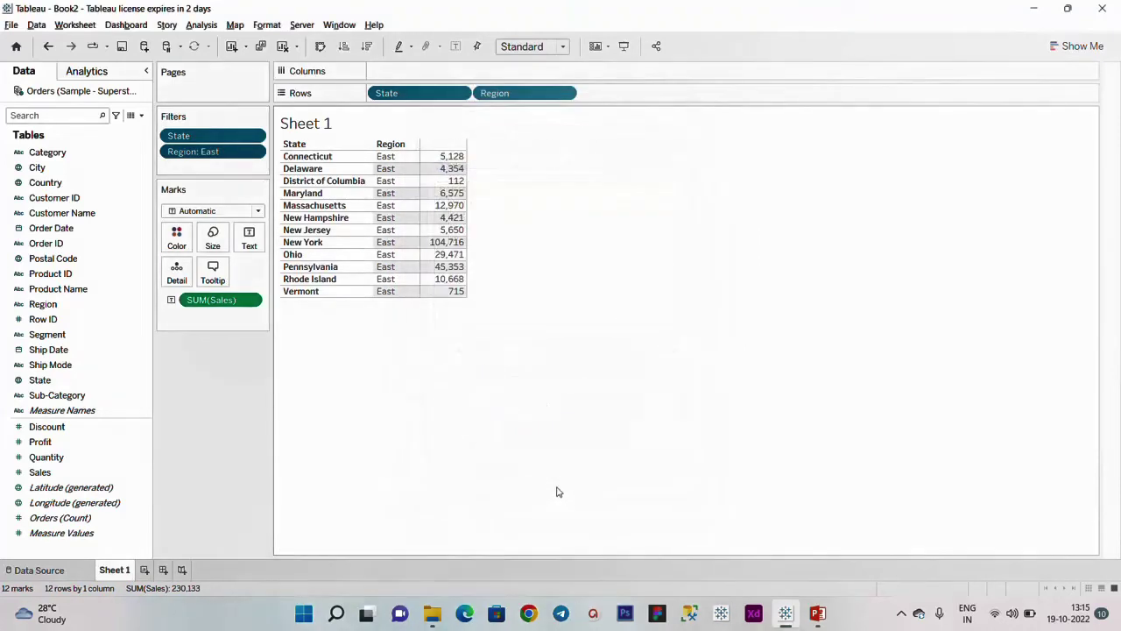
Limit the State filter to the top 10 states by sum of Sales.
left_click(254, 136)
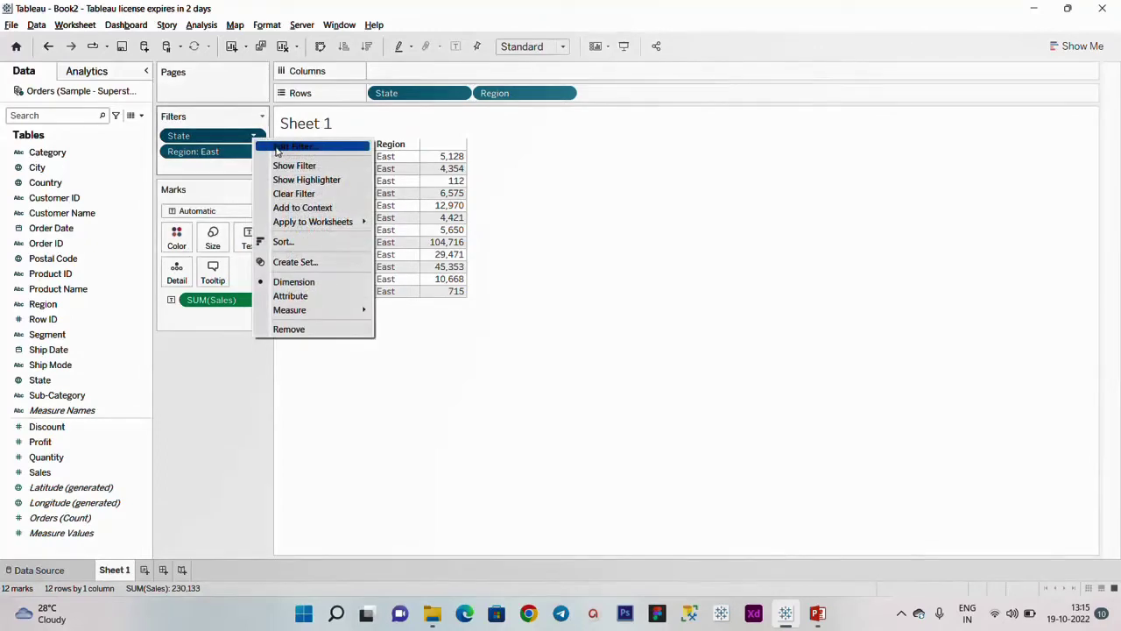
left_click(276, 150)
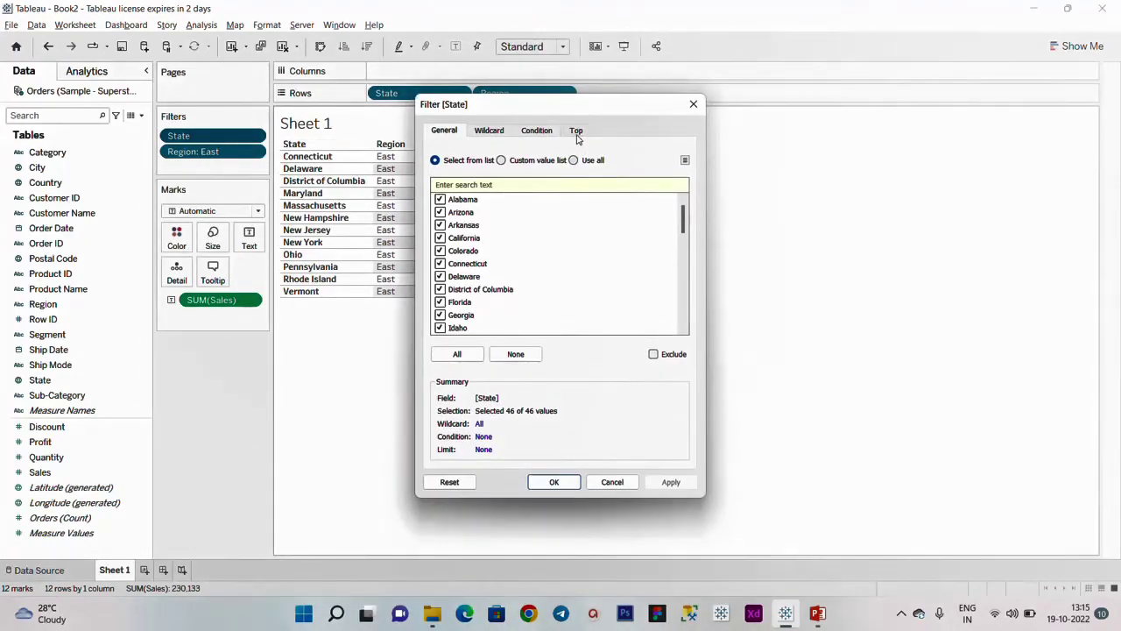
left_click_drag(584, 112, 610, 149)
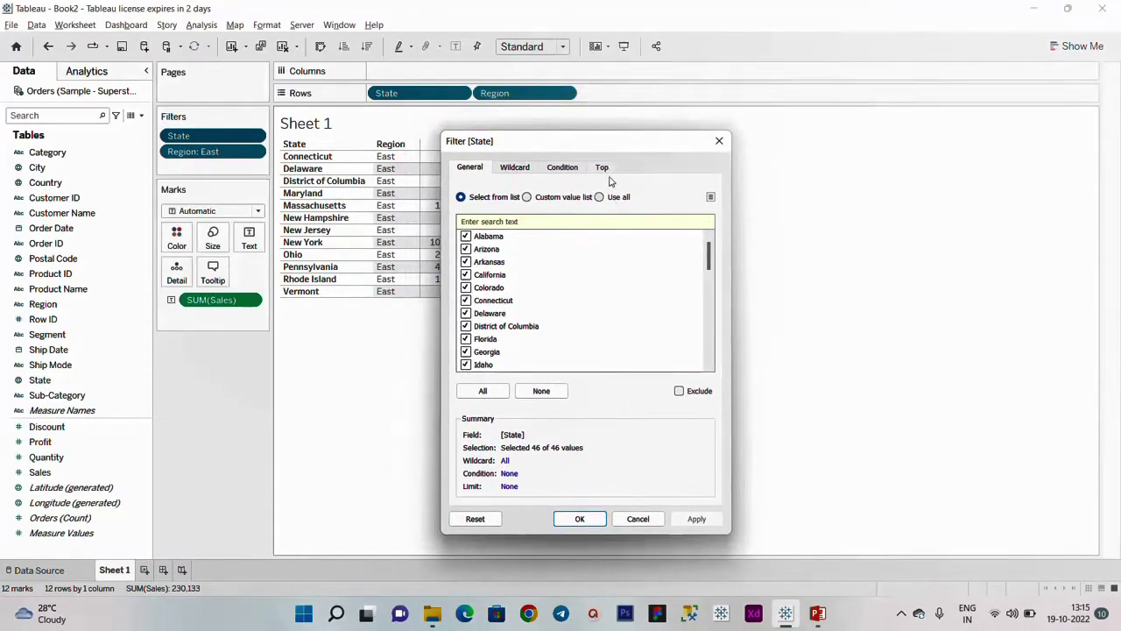
left_click(604, 168)
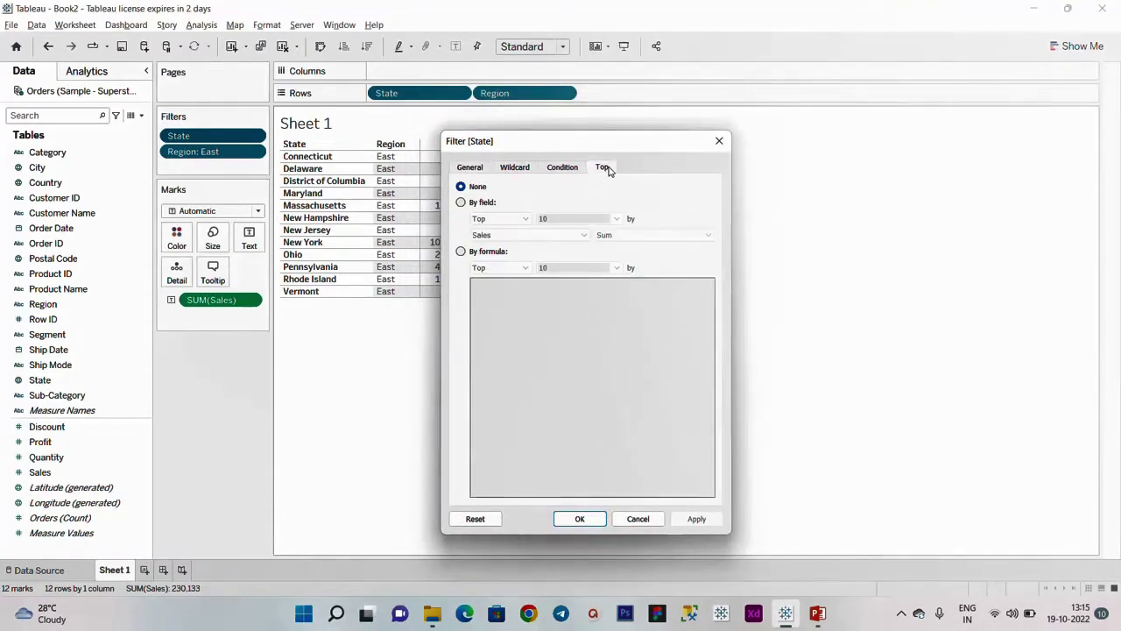
left_click(482, 203)
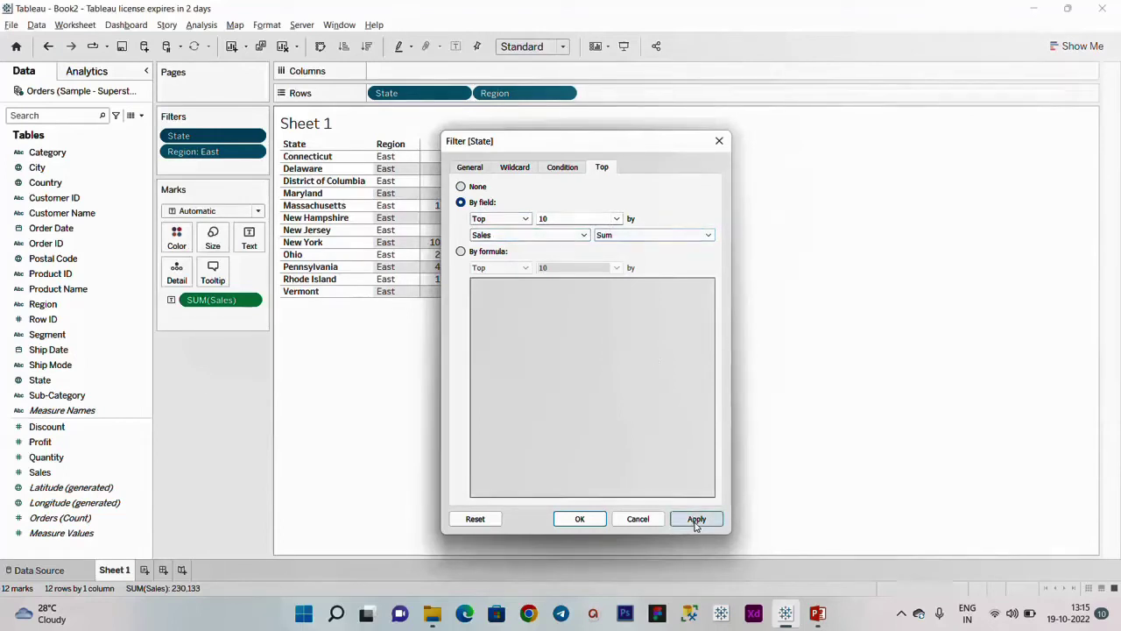
left_click(697, 519)
left_click(579, 519)
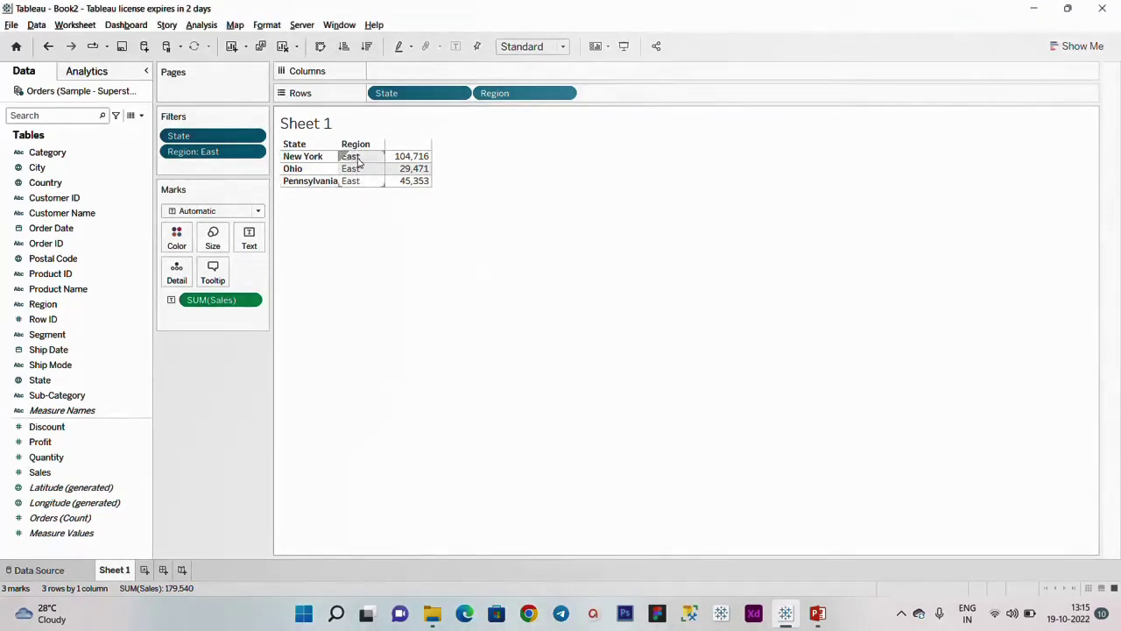
Check which regions are selected in the Region filter's settings, and close them without changes.
left_click(255, 153)
left_click(276, 159)
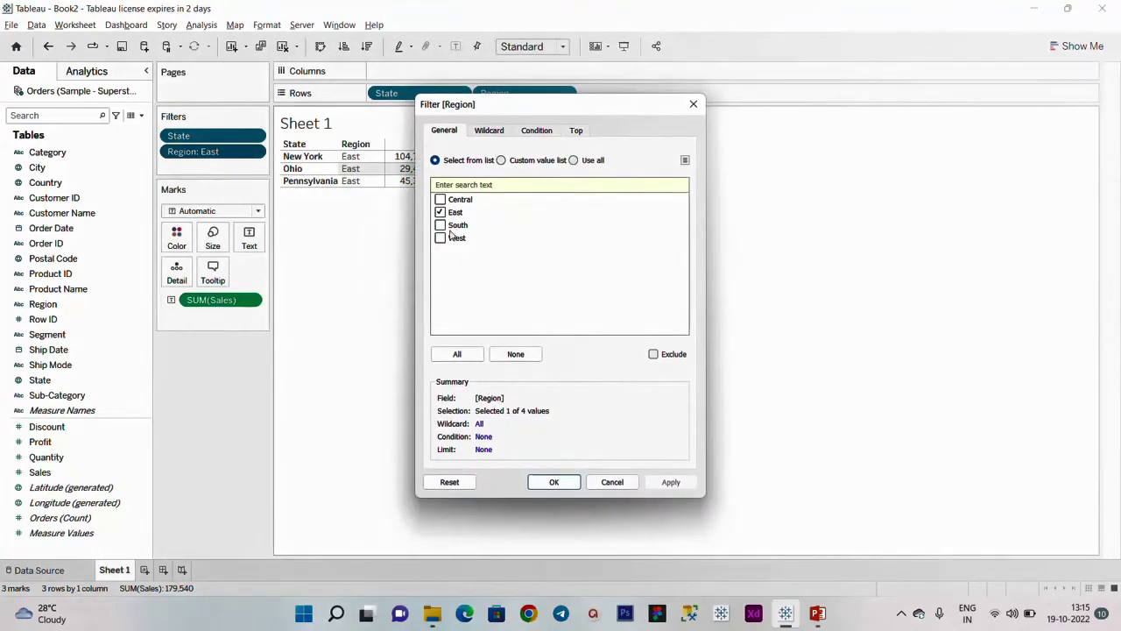
left_click(693, 103)
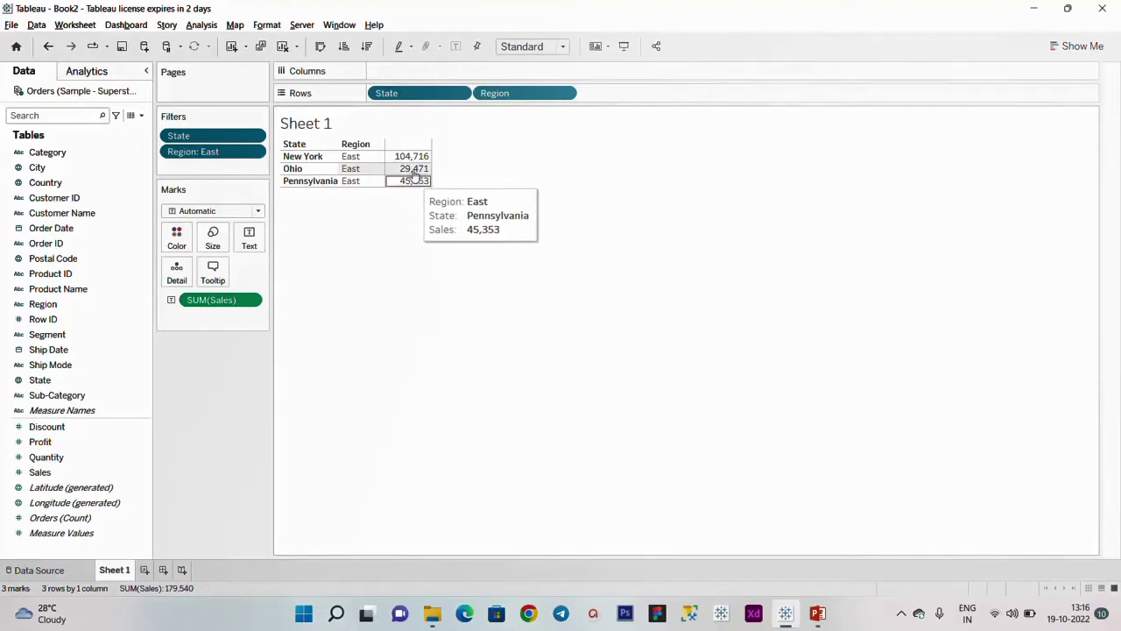
Turn the Region filter into a context filter.
mouse_move(418, 188)
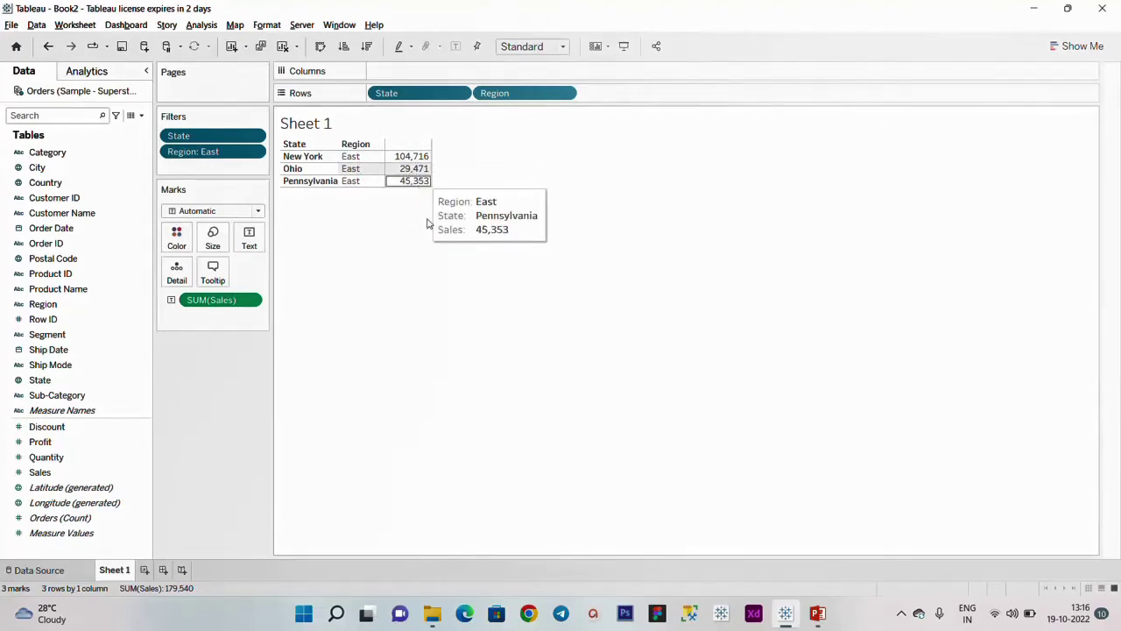
right_click(235, 158)
left_click(274, 224)
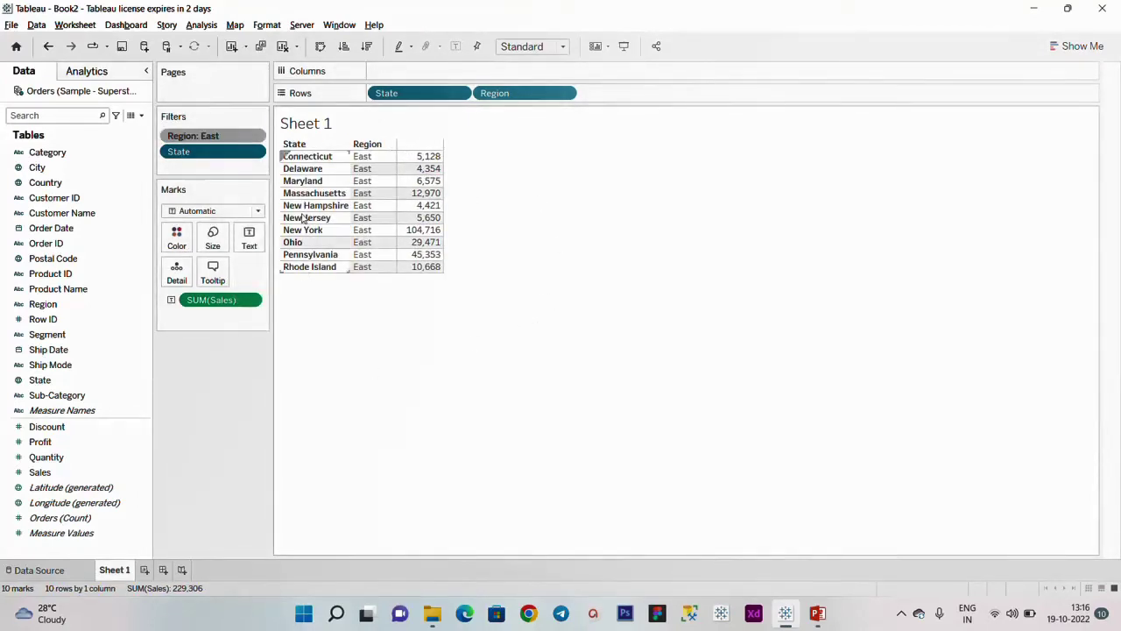
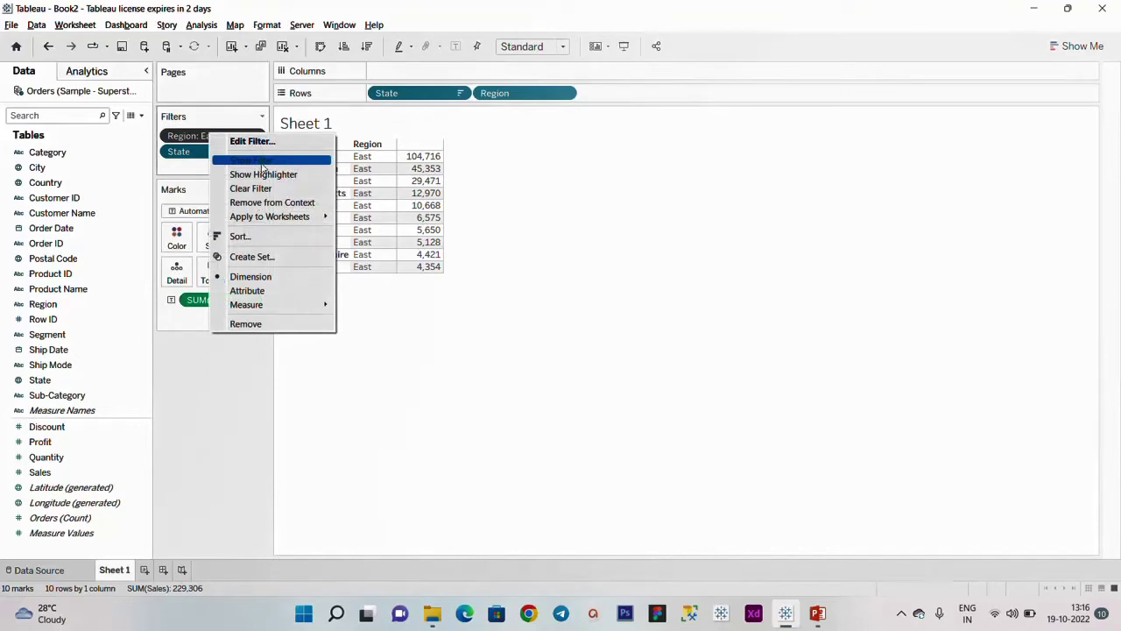
Show the Region filter control beside the table and select South in place of East.
left_click(261, 166)
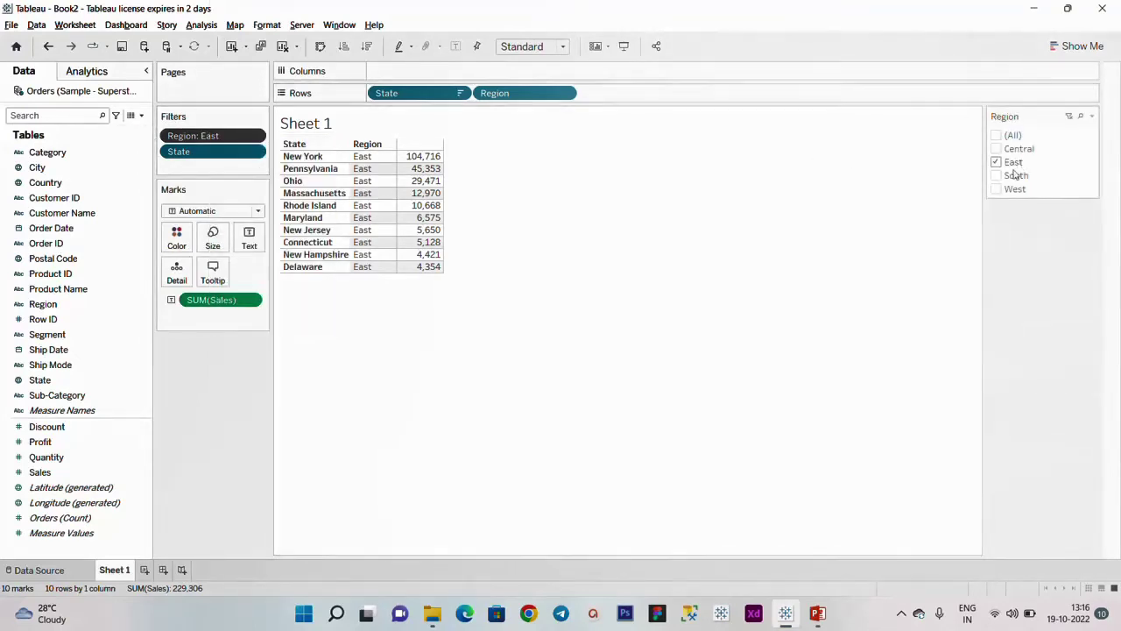
left_click(996, 163)
left_click(996, 176)
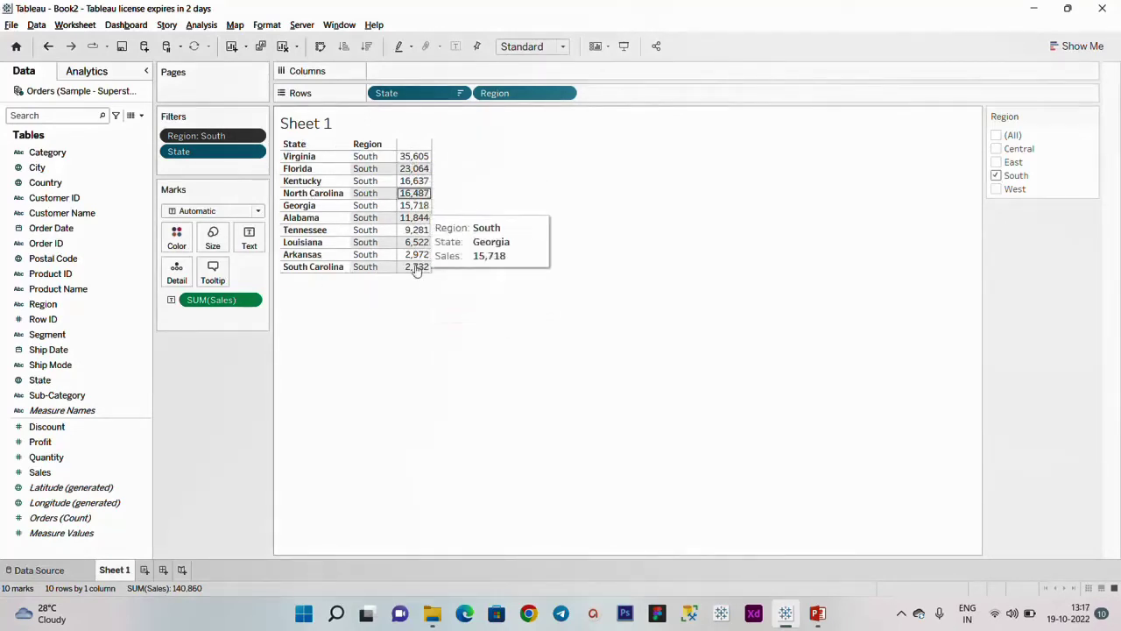
Try other region selections in the filter: Central with South, Central with West, Central alone, and Central with East.
left_click(997, 150)
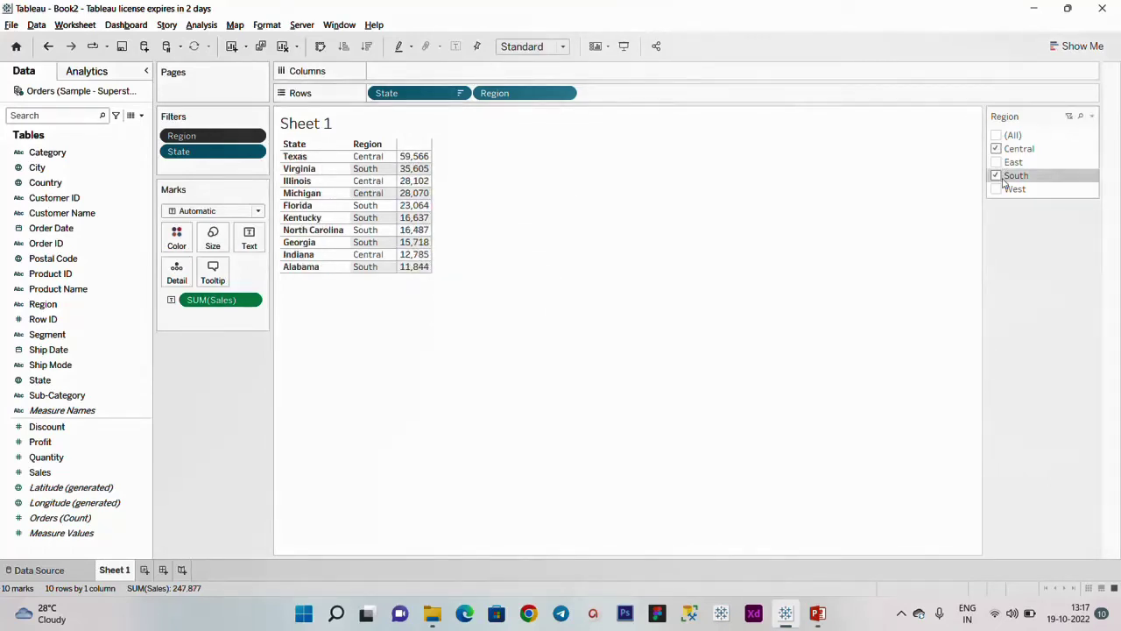
left_click(998, 176)
left_click(997, 190)
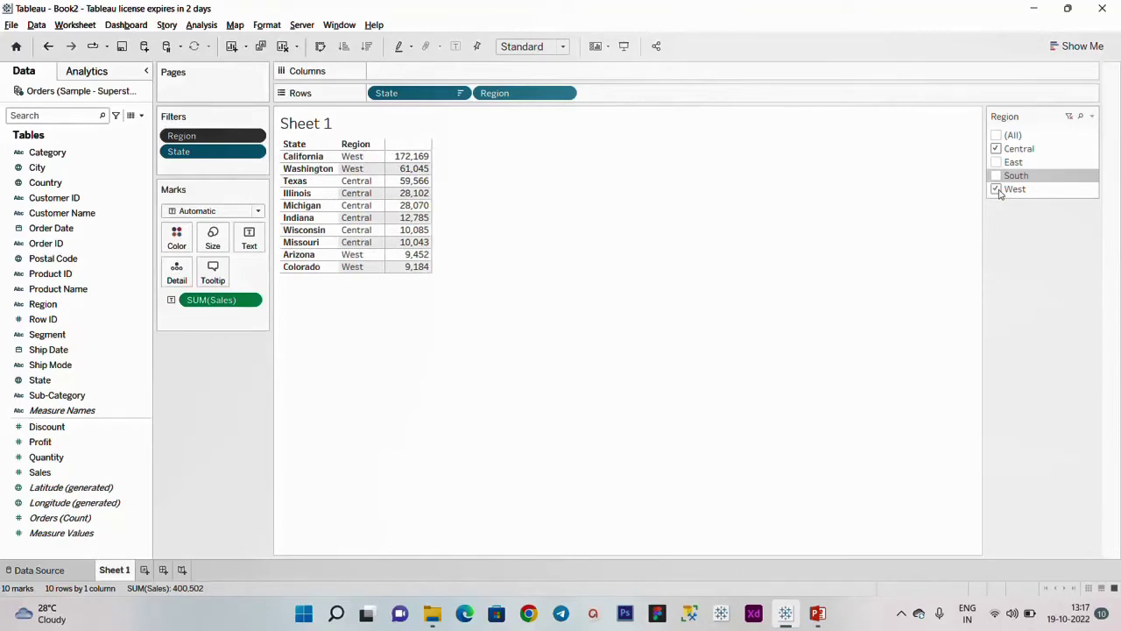
left_click(997, 189)
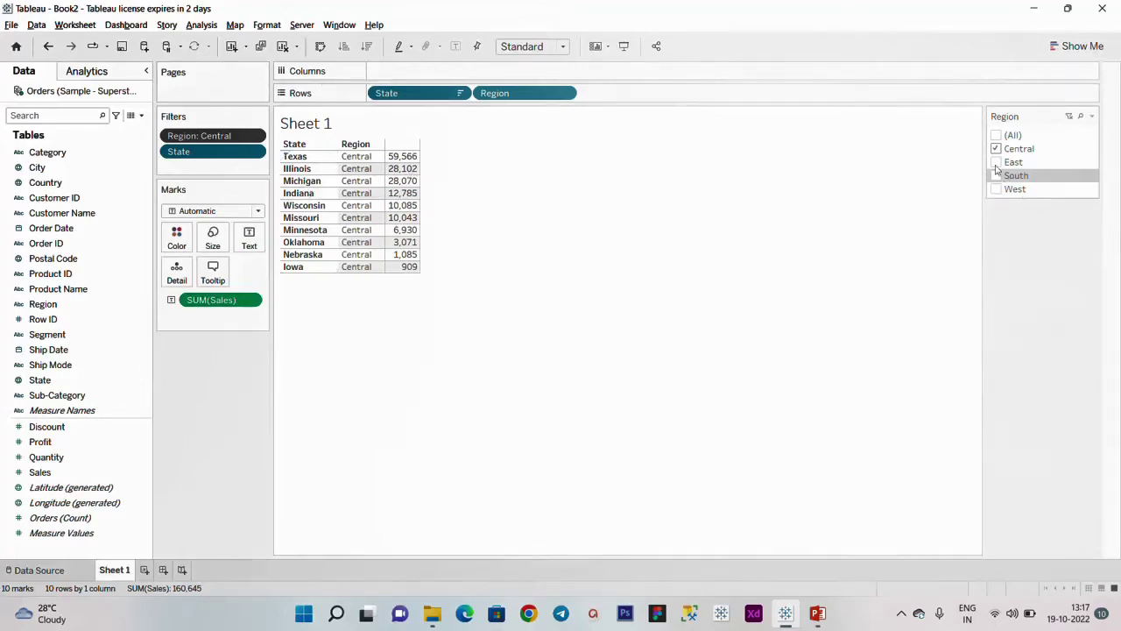
left_click(996, 163)
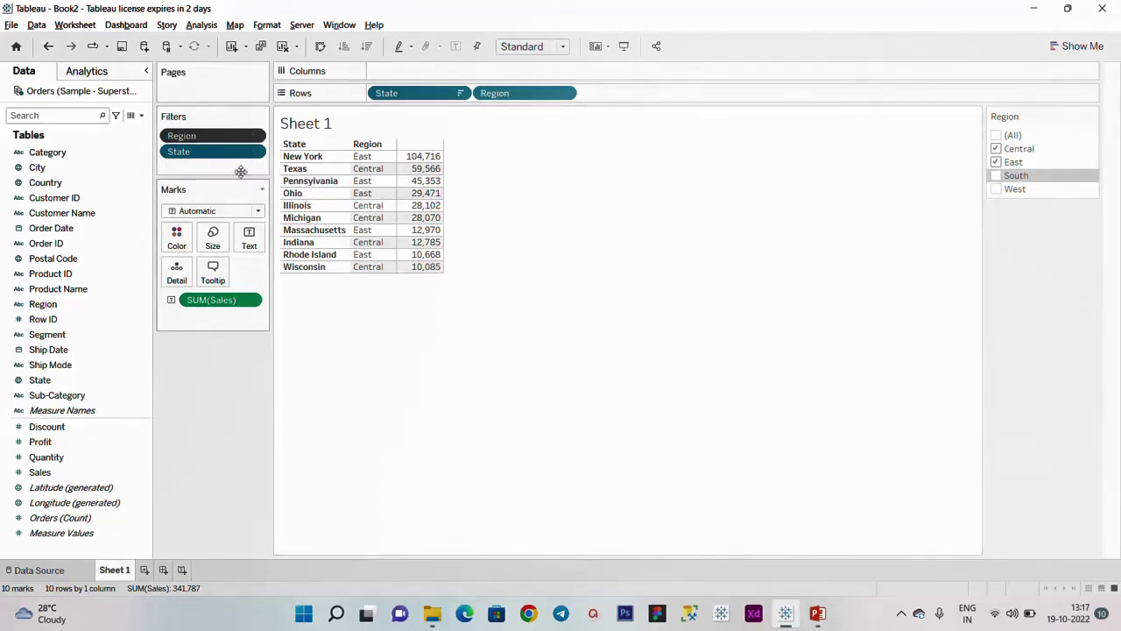
Clear all regions in the Region filter and select only East.
left_click(1004, 136)
left_click(1004, 136)
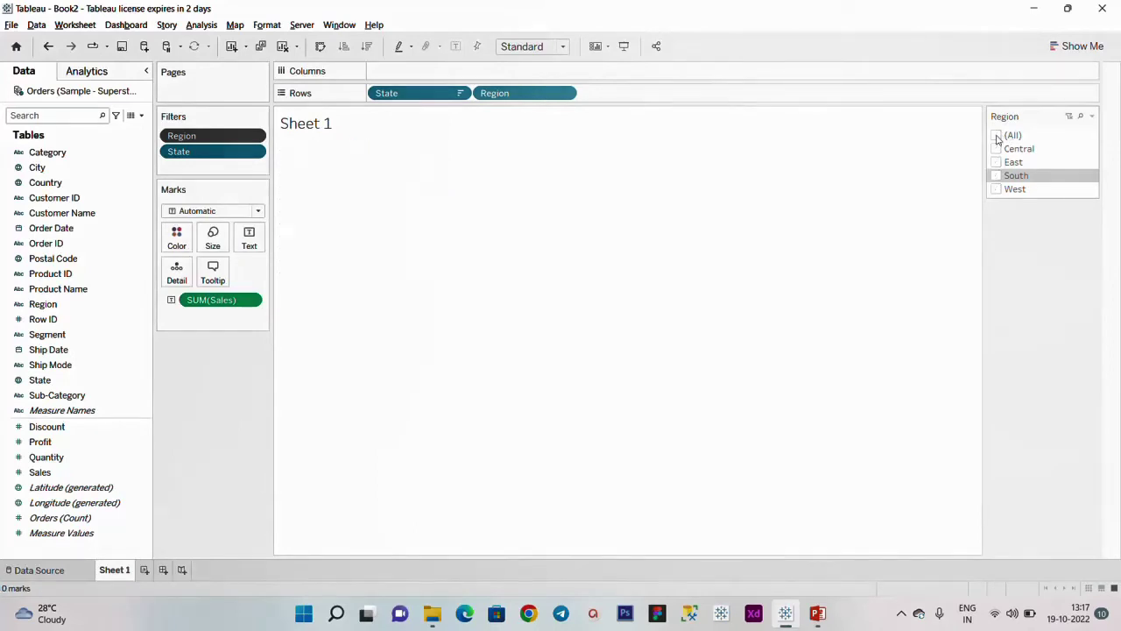
left_click(1002, 164)
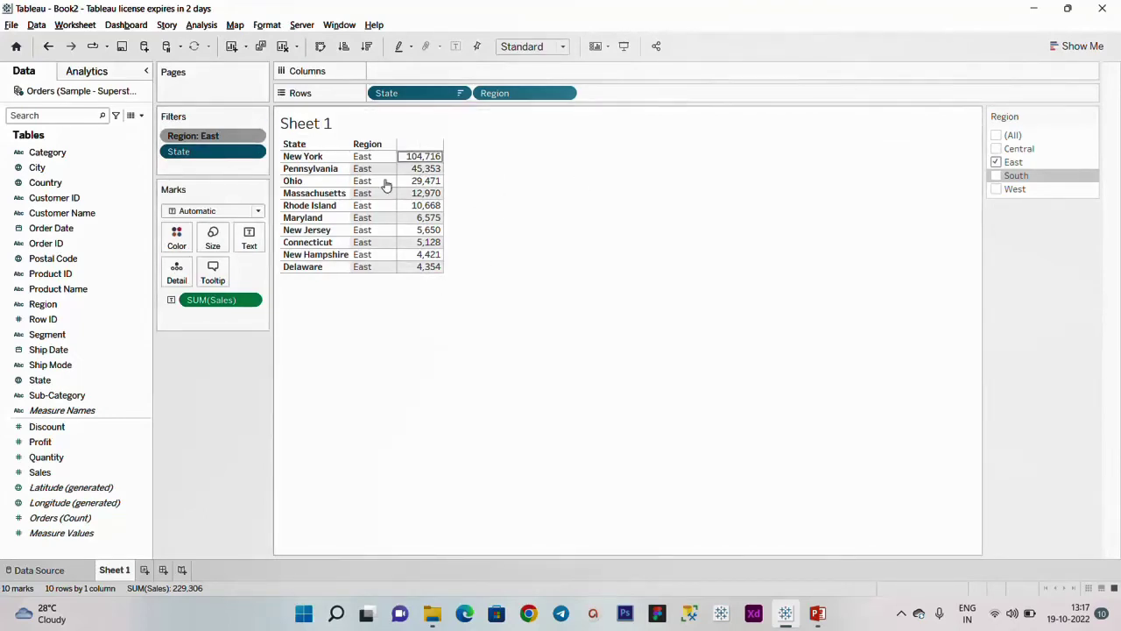
Switch to the PowerPoint slide to highlight "Cascading filters", and return to Tableau.
mouse_move(415, 168)
key("alt+Tab")
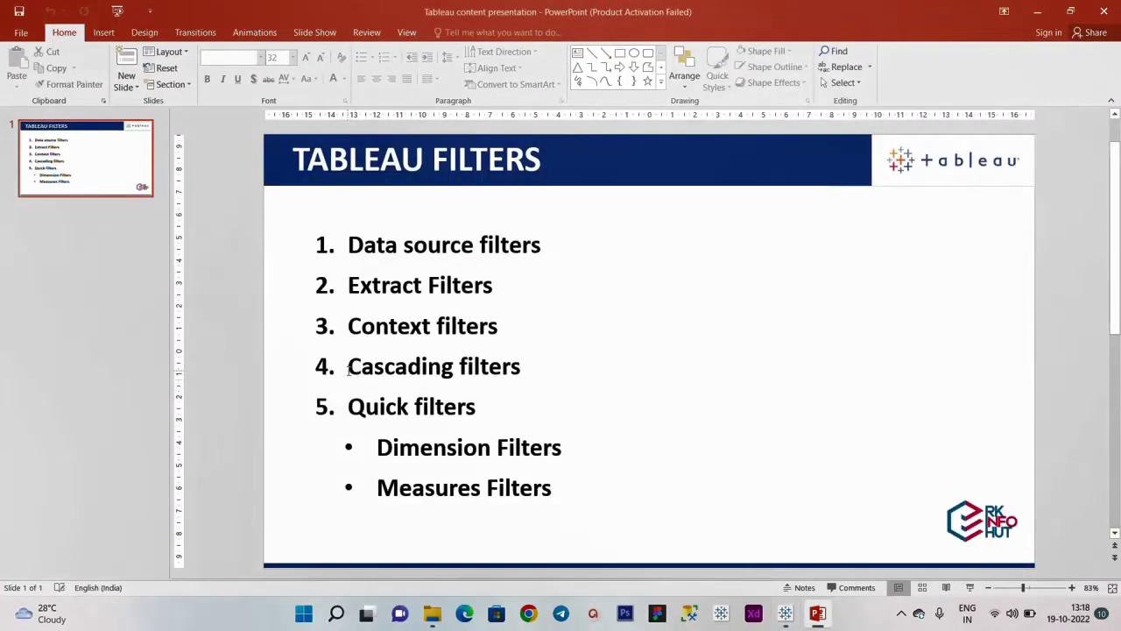
left_click_drag(348, 369, 532, 366)
left_click(855, 328)
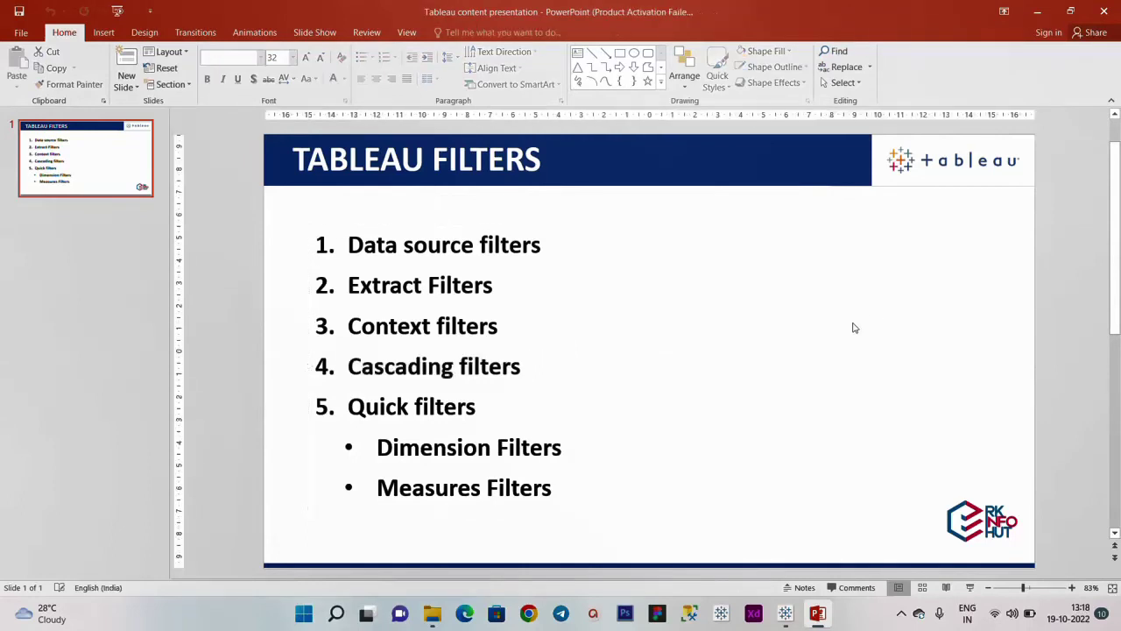
key("alt+Tab")
Clear Sheet 1 and build a table with Sub-Category in the rows and the sum of Sales as values.
key("alt+shift+BackSpace")
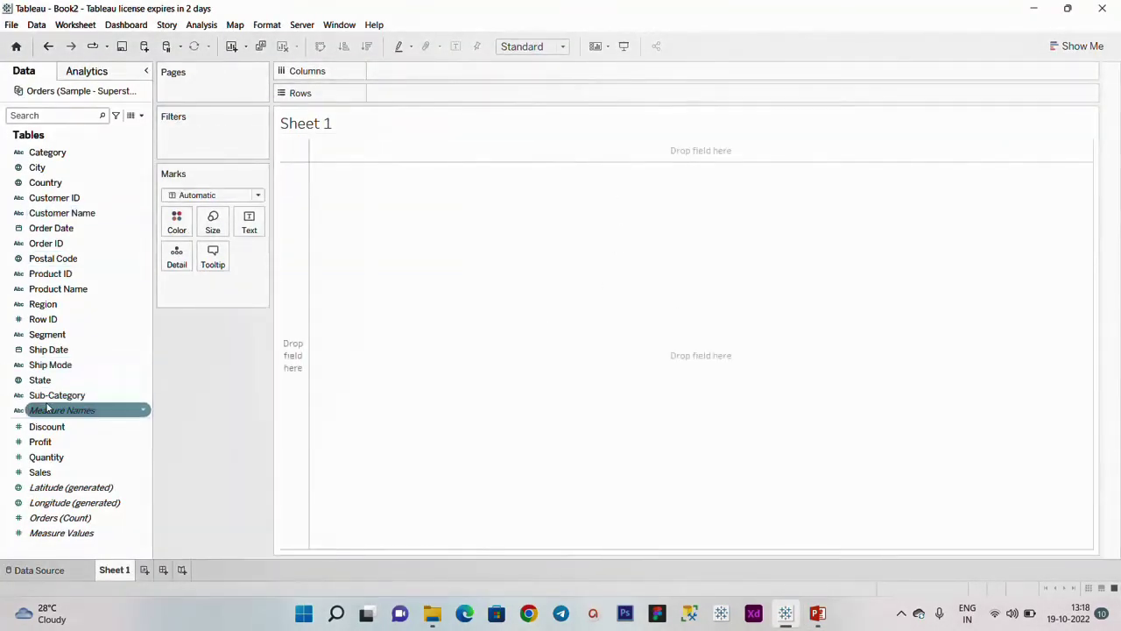
left_click_drag(53, 395, 407, 102)
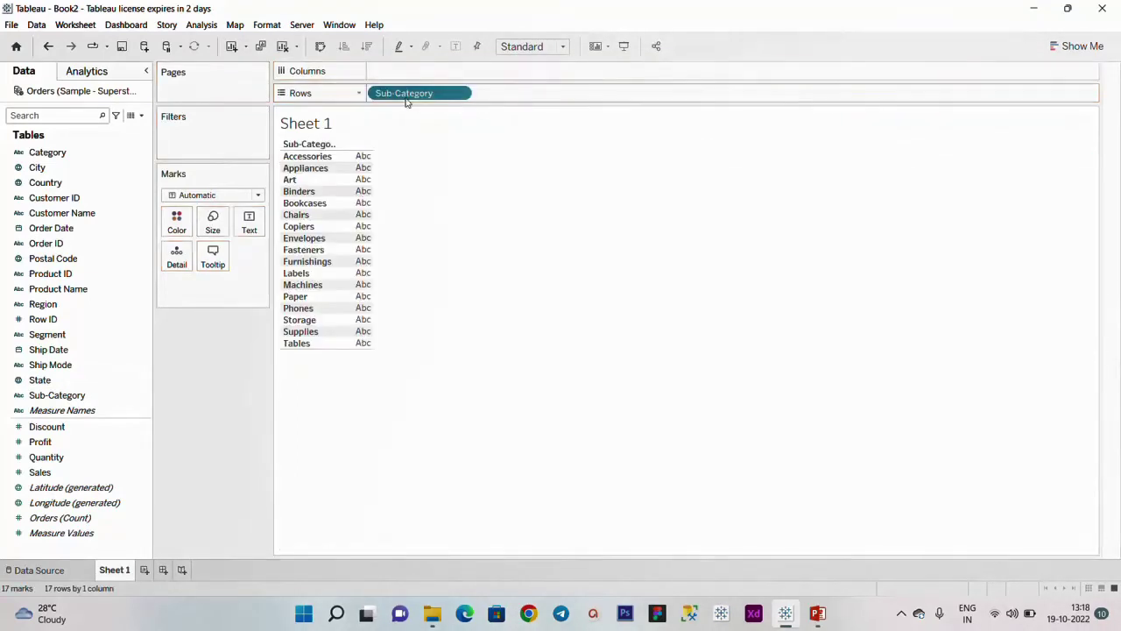
left_click_drag(36, 473, 359, 289)
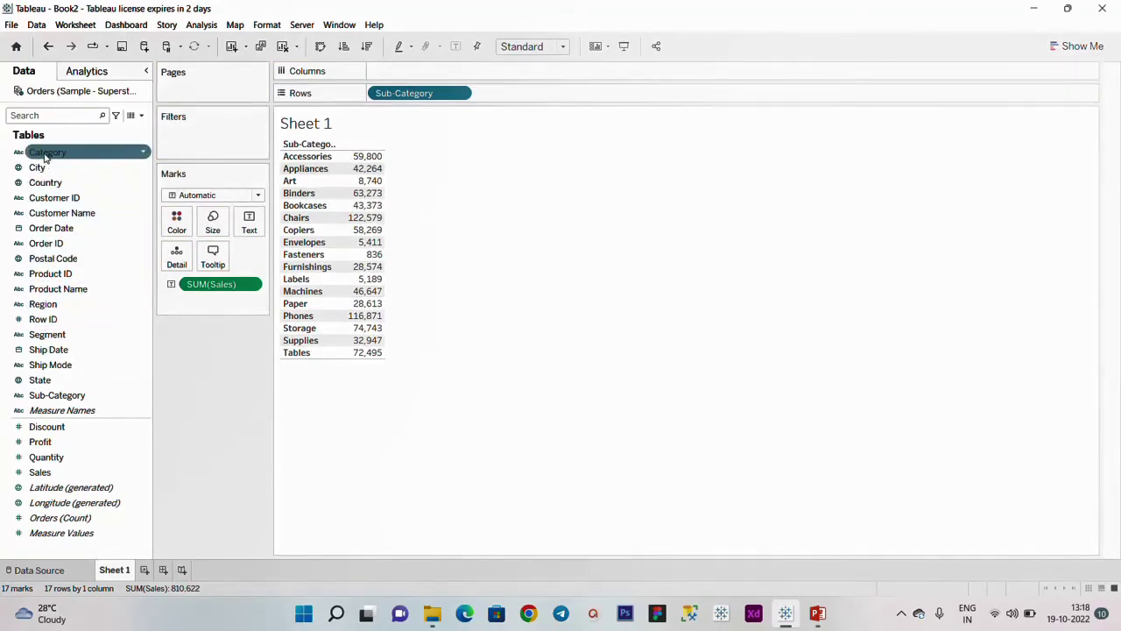
Add Category as a filter with all its values selected, and show its filter card beside the table.
left_click_drag(45, 156, 201, 134)
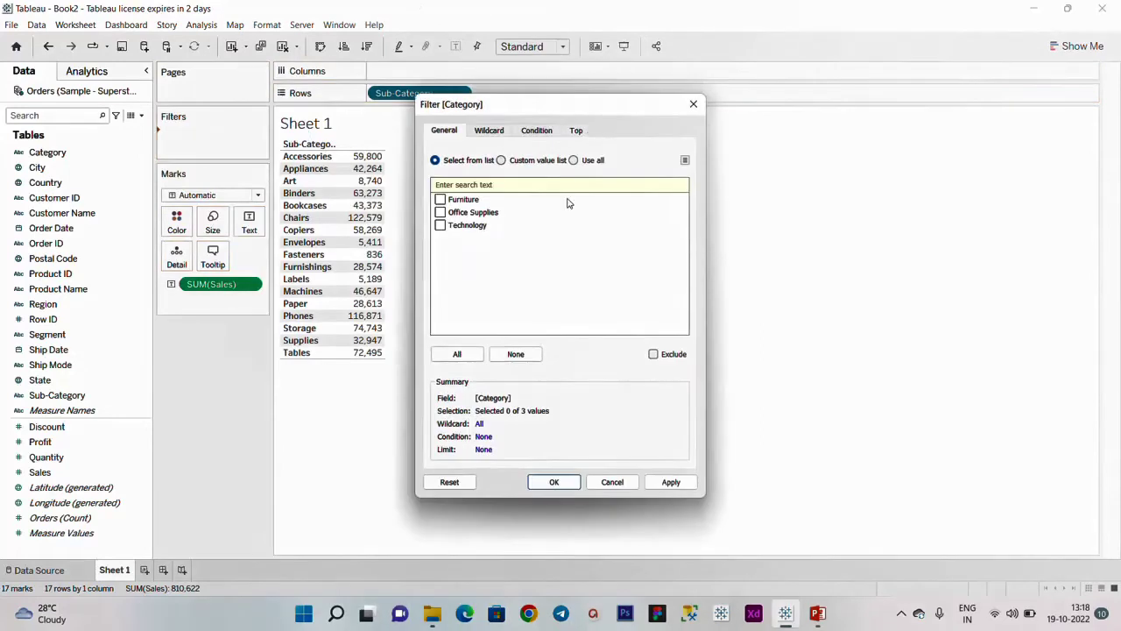
left_click(456, 354)
left_click(667, 482)
left_click(562, 487)
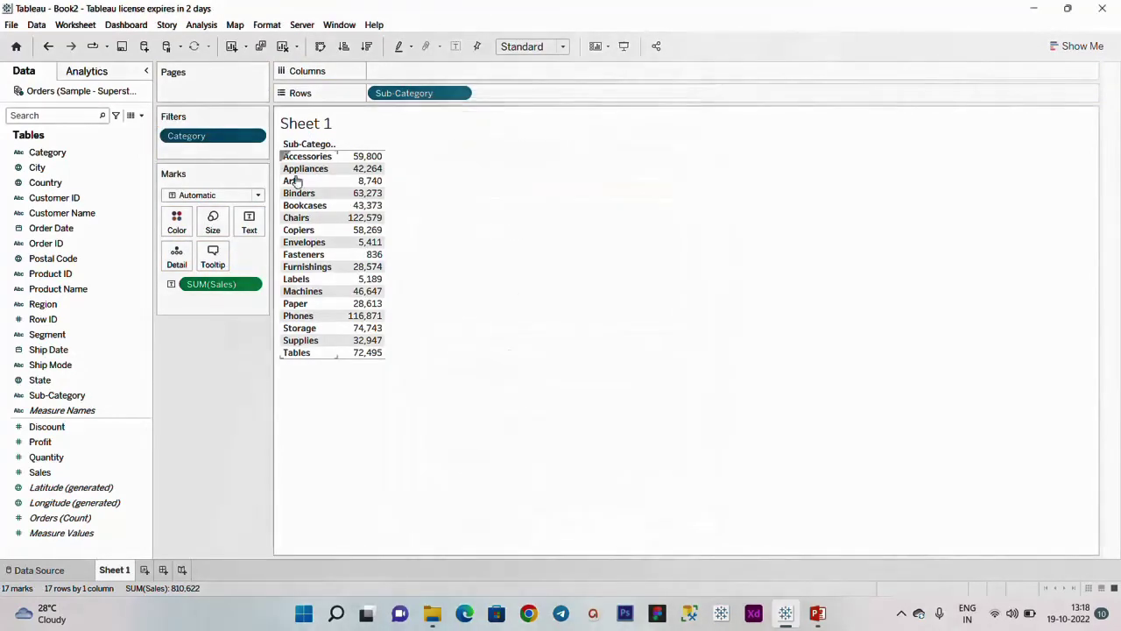
right_click(222, 142)
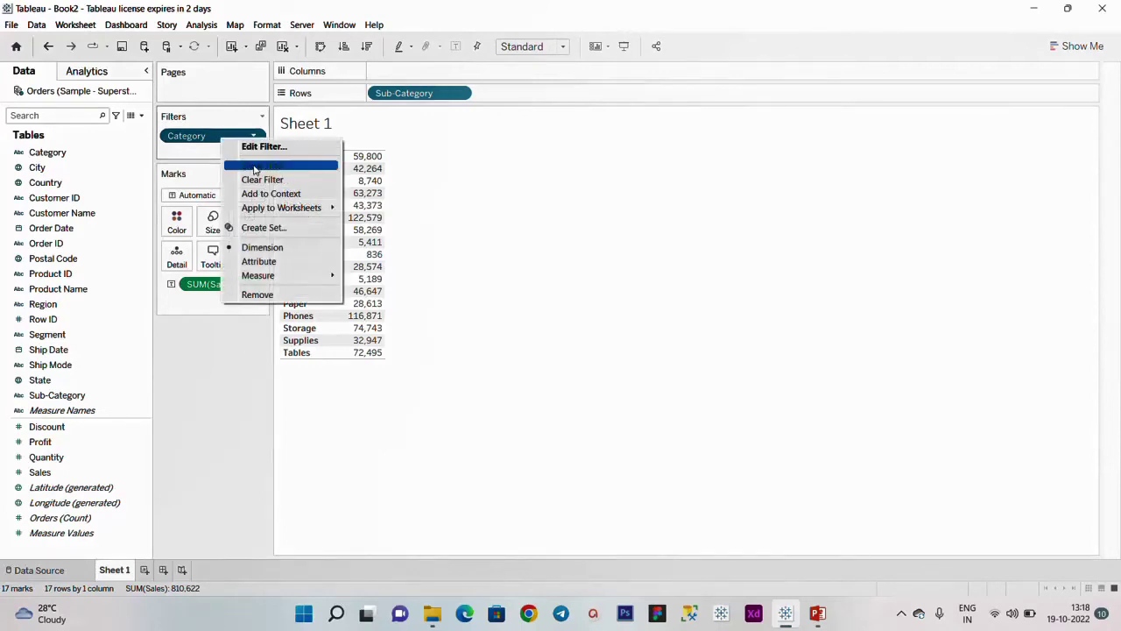
left_click(255, 167)
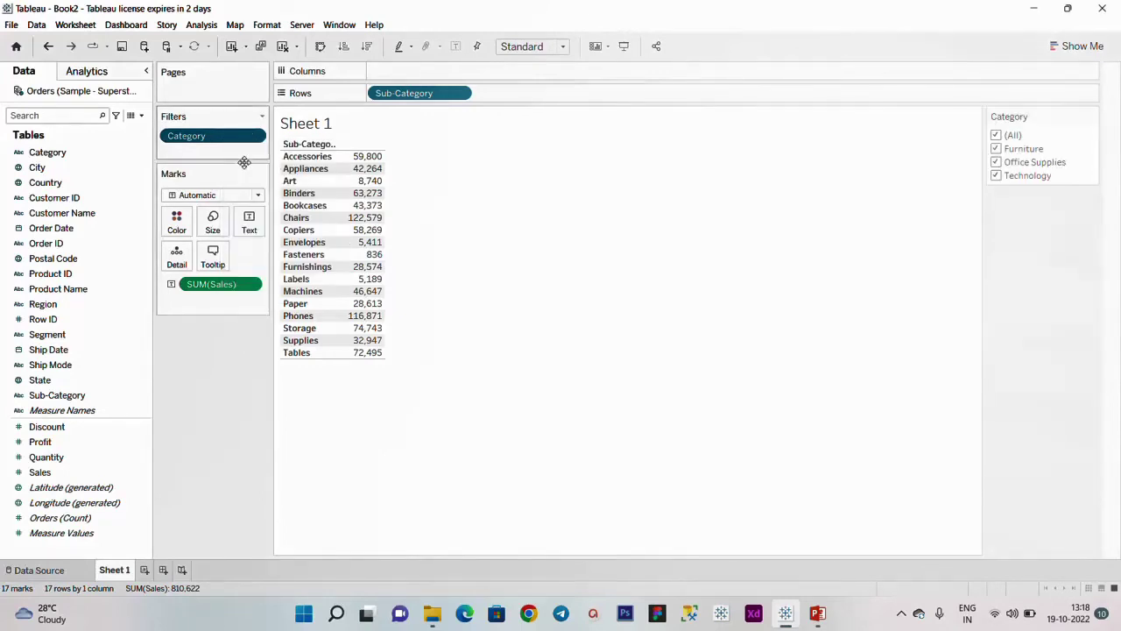
Show a filter card for Sub-Category and arrange the cards so that Category sits above Sub-Category.
right_click(418, 98)
left_click(461, 118)
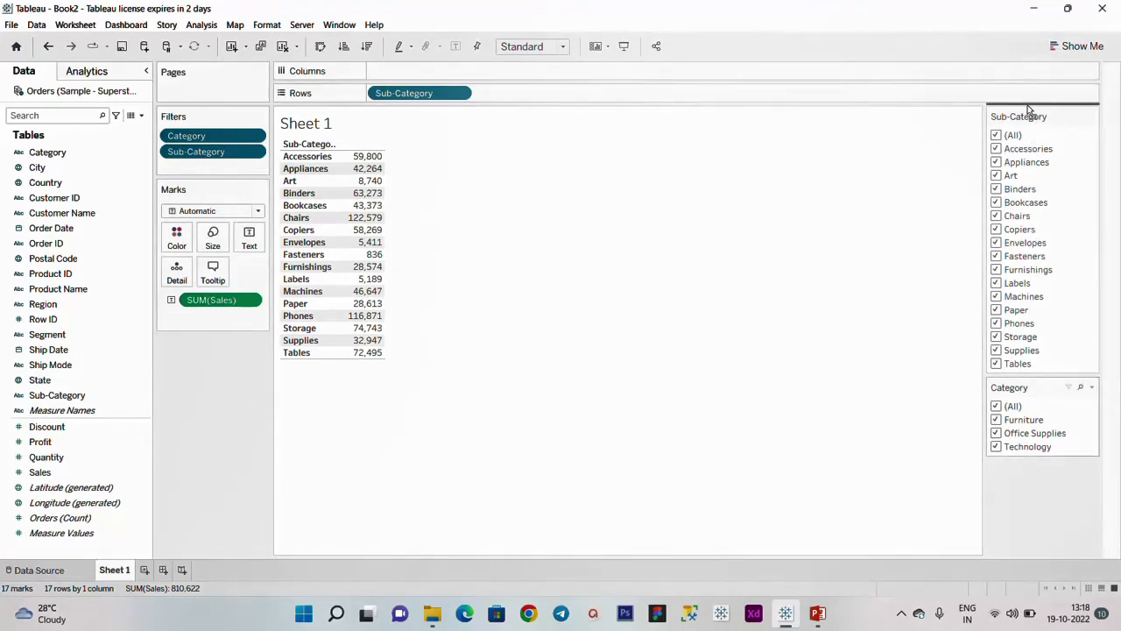
left_click_drag(1029, 110, 1027, 107)
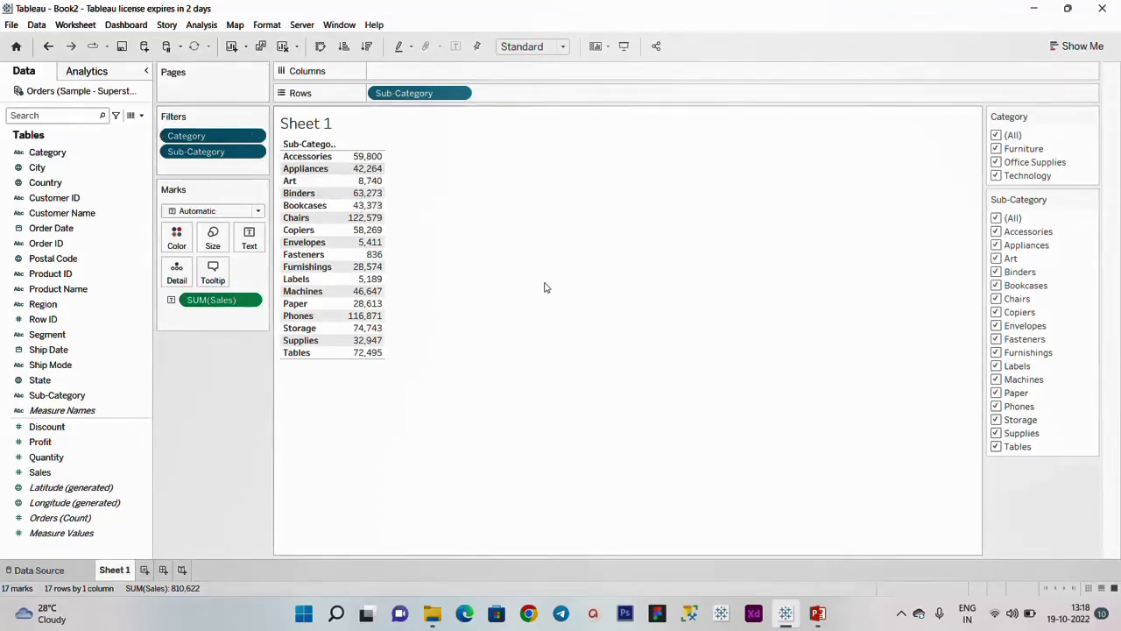
Try clearing all categories in the Category filter, and select them all again.
left_click(996, 137)
left_click(996, 137)
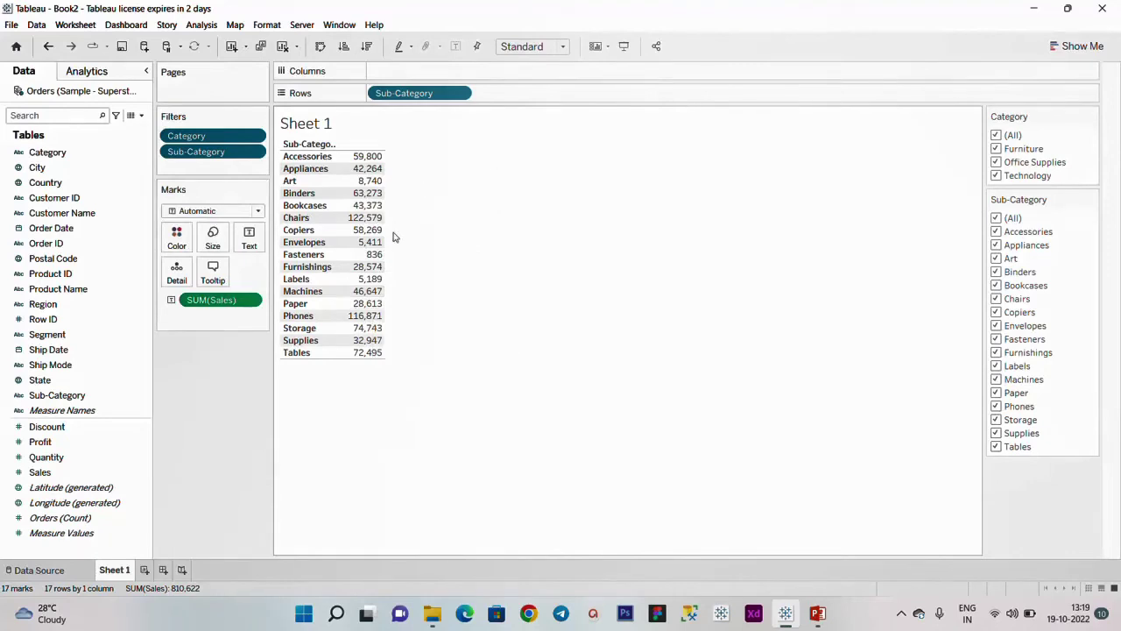
mouse_move(378, 208)
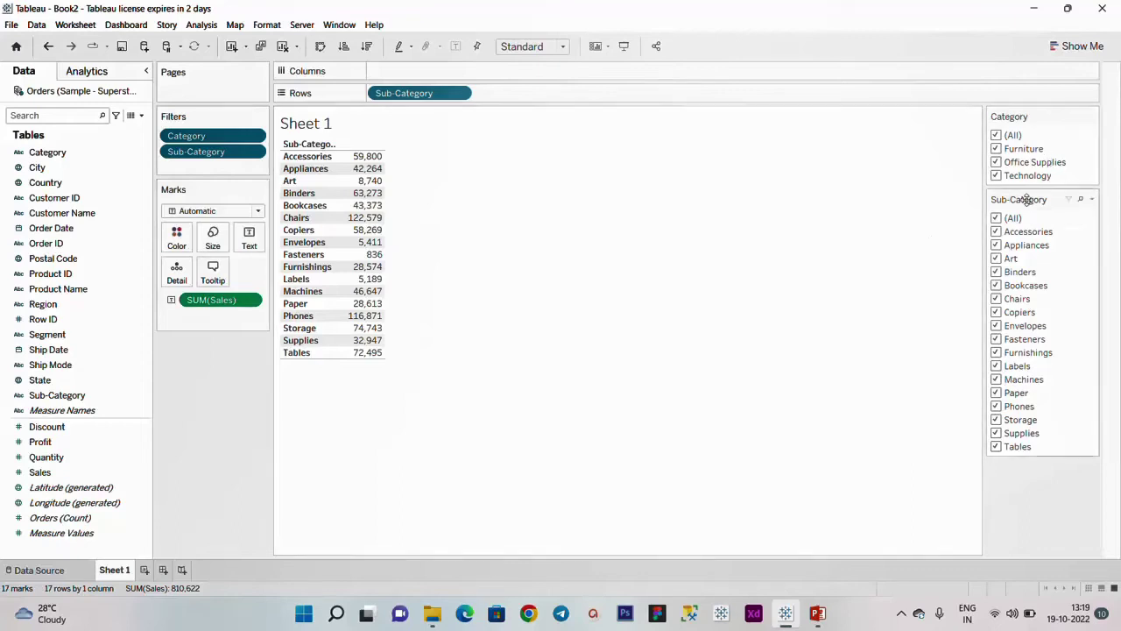
Set the Sub-Category filter to Only Relevant Values, and narrow the Category filter to Furniture.
left_click(1092, 200)
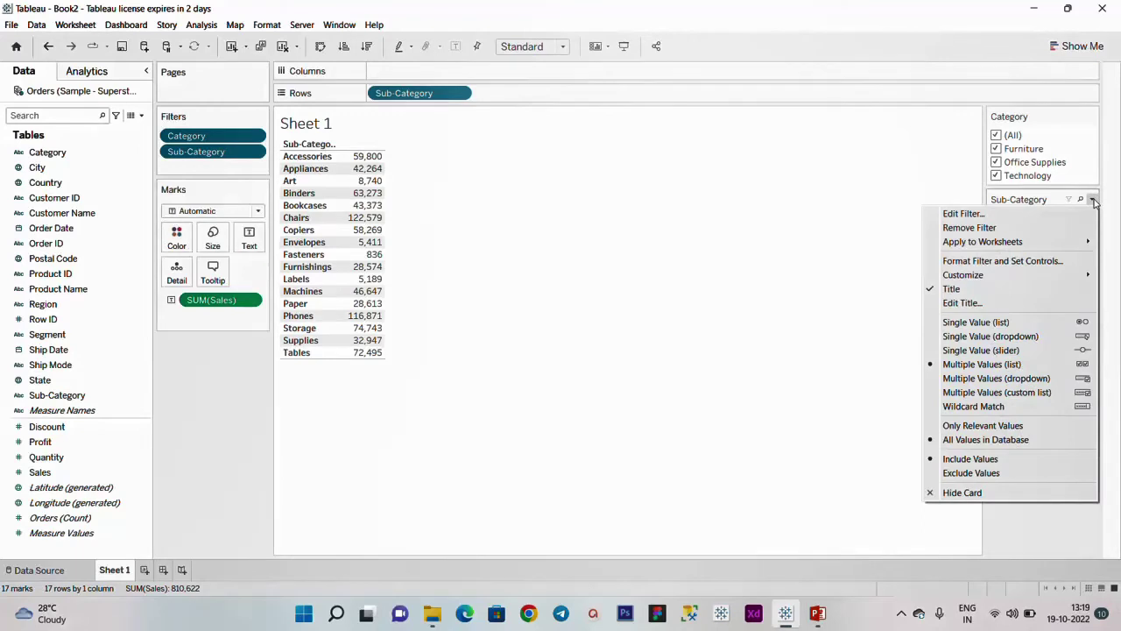
left_click(984, 426)
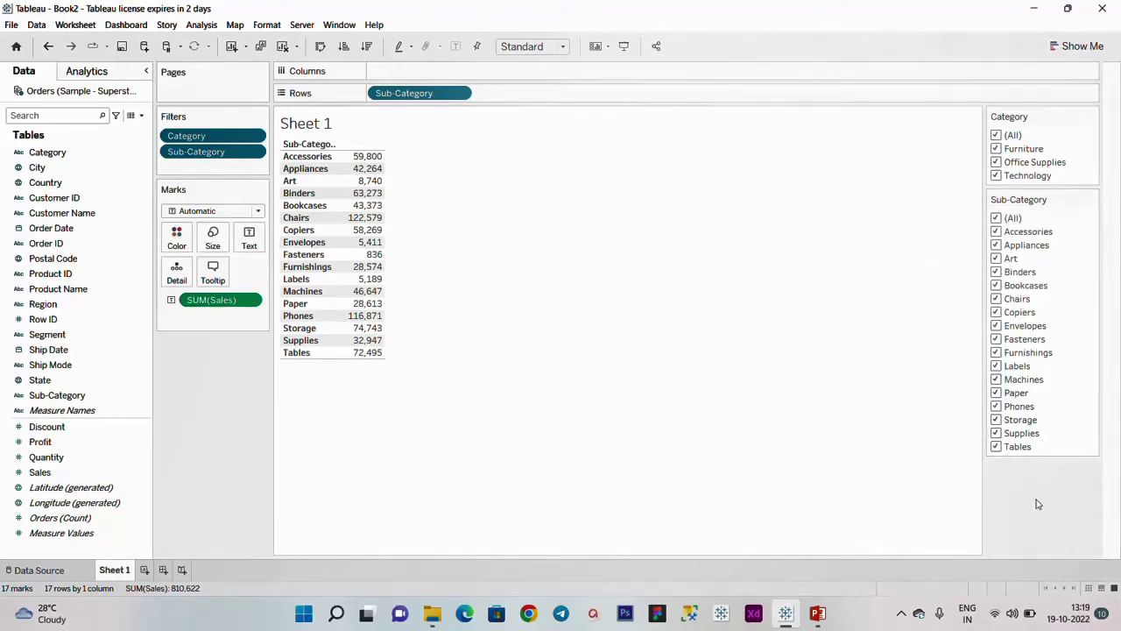
left_click(996, 136)
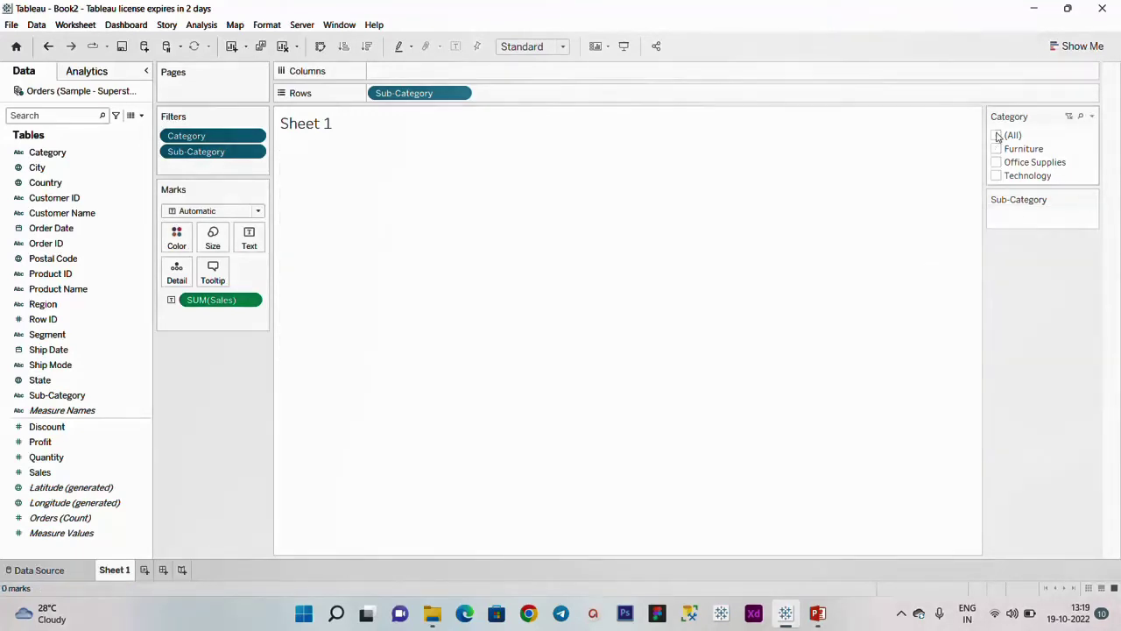
left_click(997, 149)
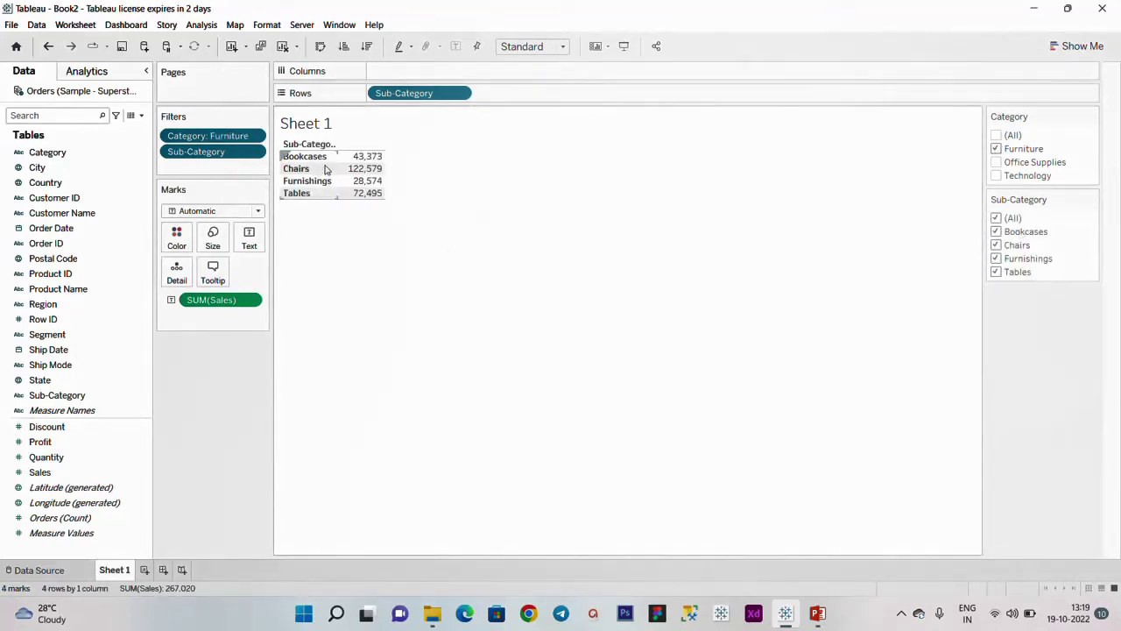
mouse_move(362, 189)
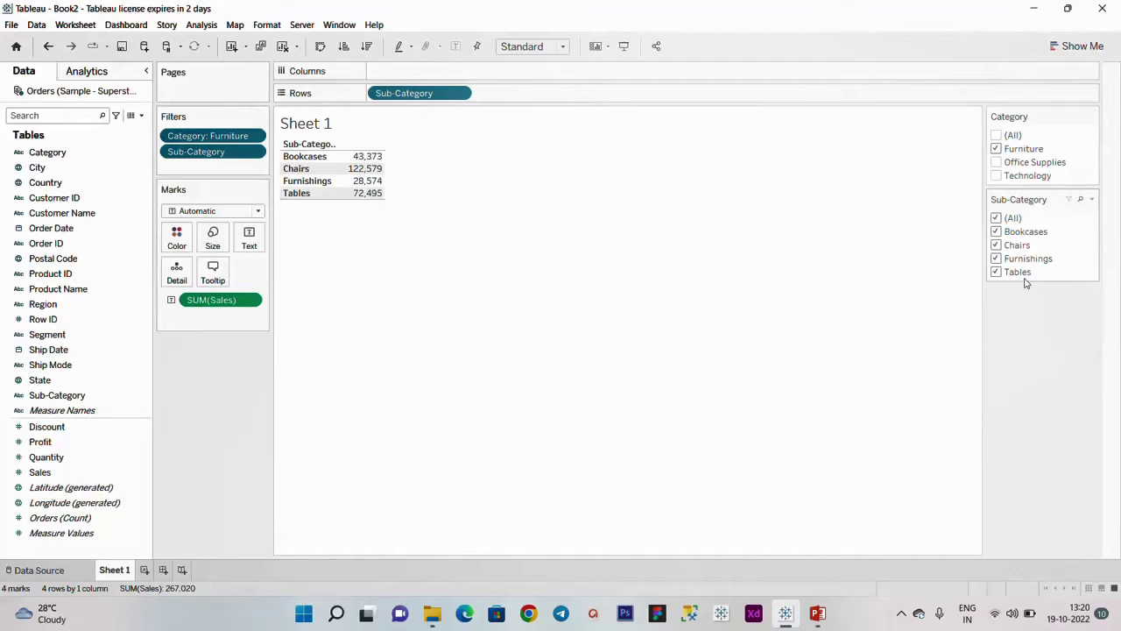
Try Office Supplies alone and Technology alone in the Category filter, and reselect all categories.
left_click(997, 149)
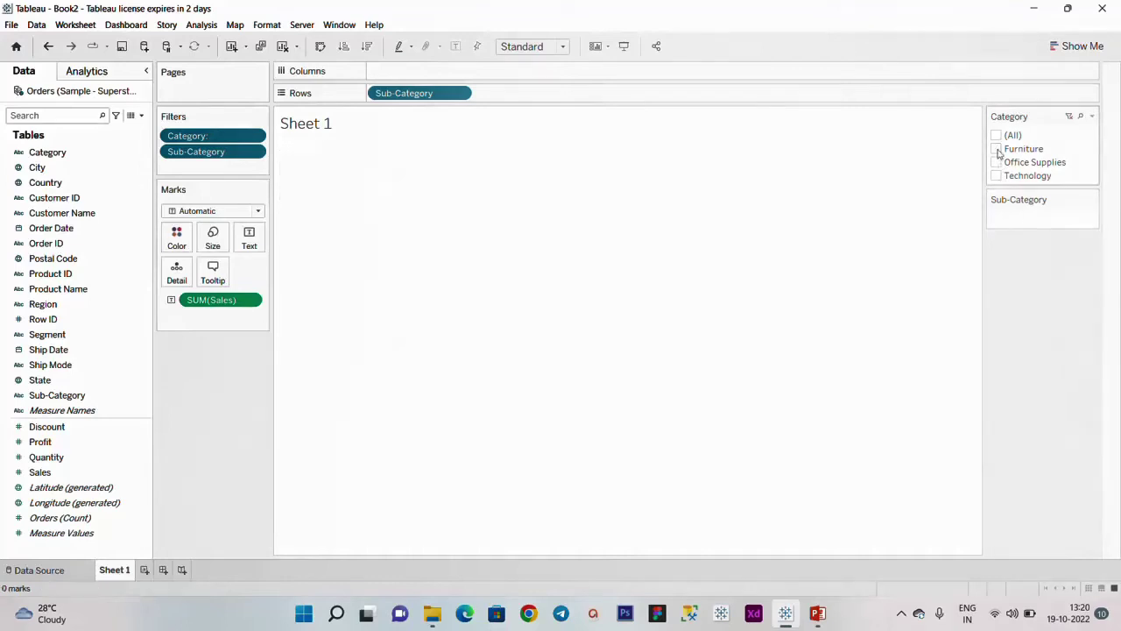
left_click(996, 163)
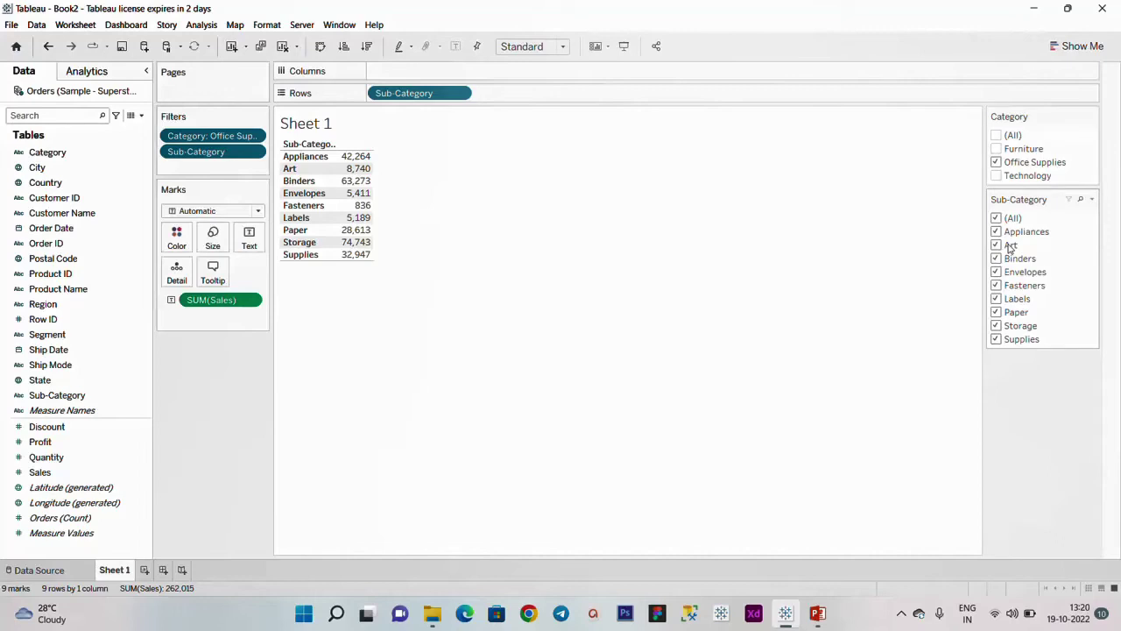
left_click(996, 163)
left_click(996, 176)
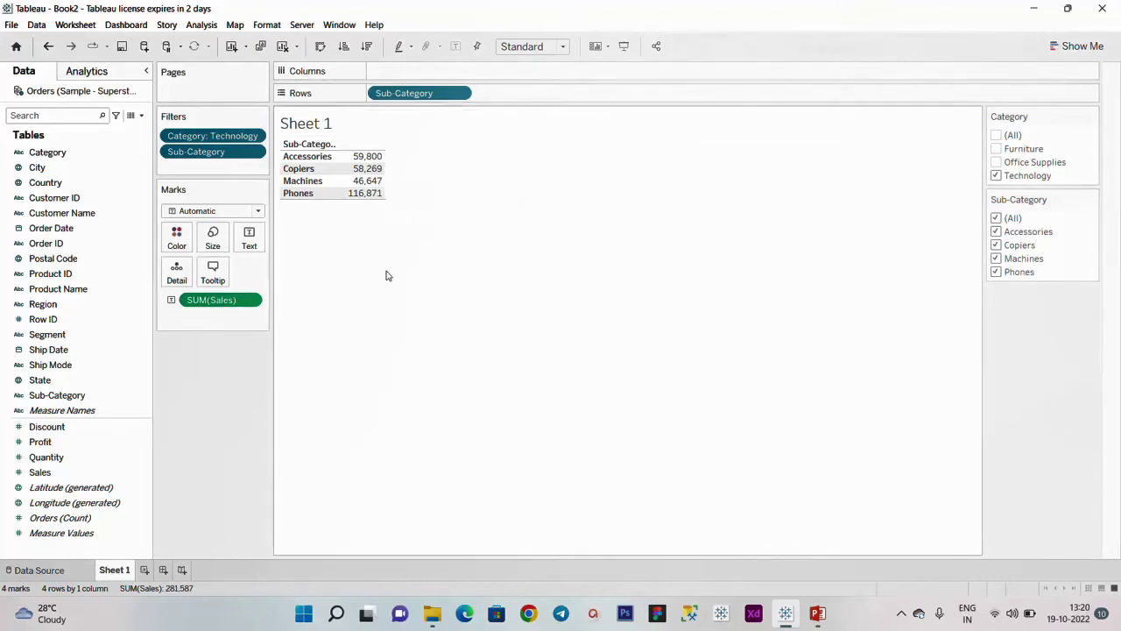
left_click(996, 136)
Switch to the PowerPoint slide to highlight "Quick filters" with its Dimension Filters and Measures Filters points, and return to Tableau.
key("alt+Tab")
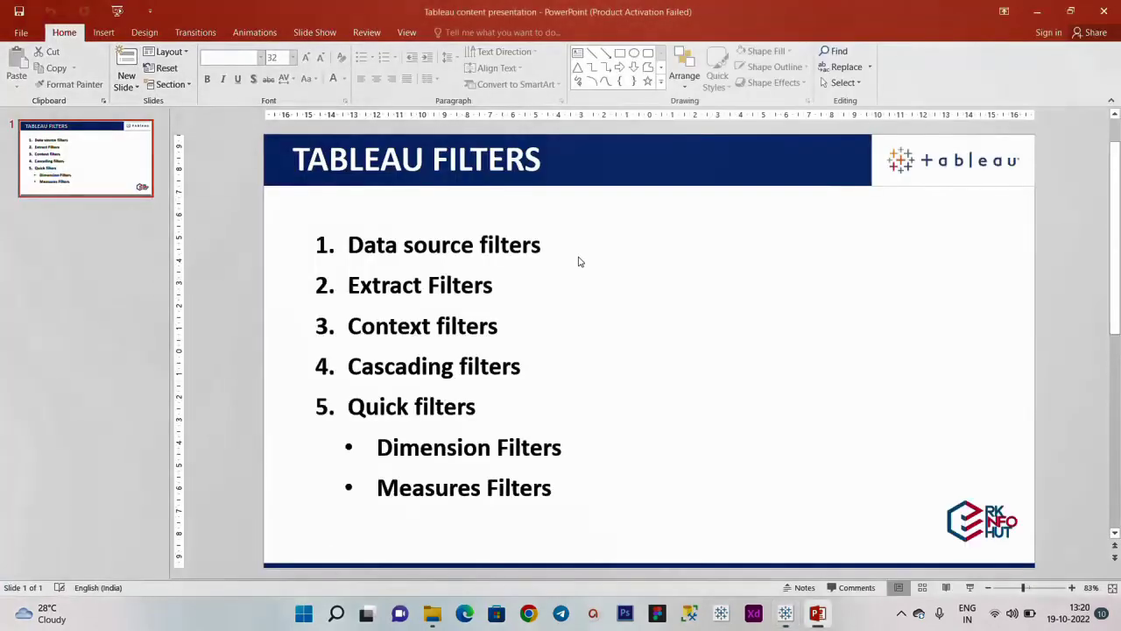
triple_click(412, 406)
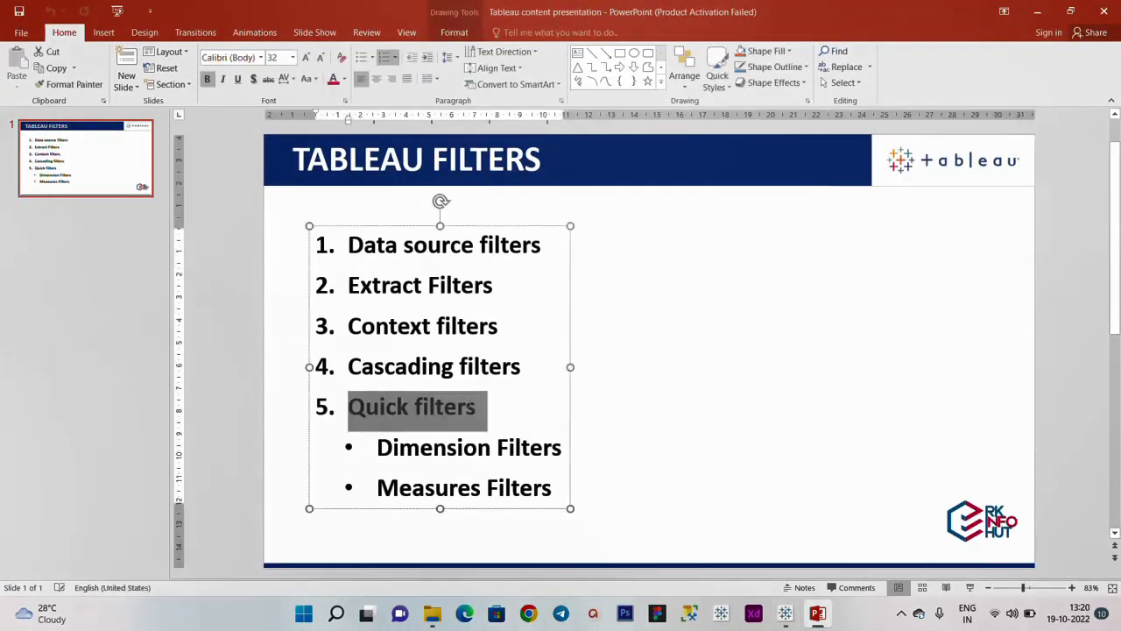
left_click_drag(489, 408, 551, 489)
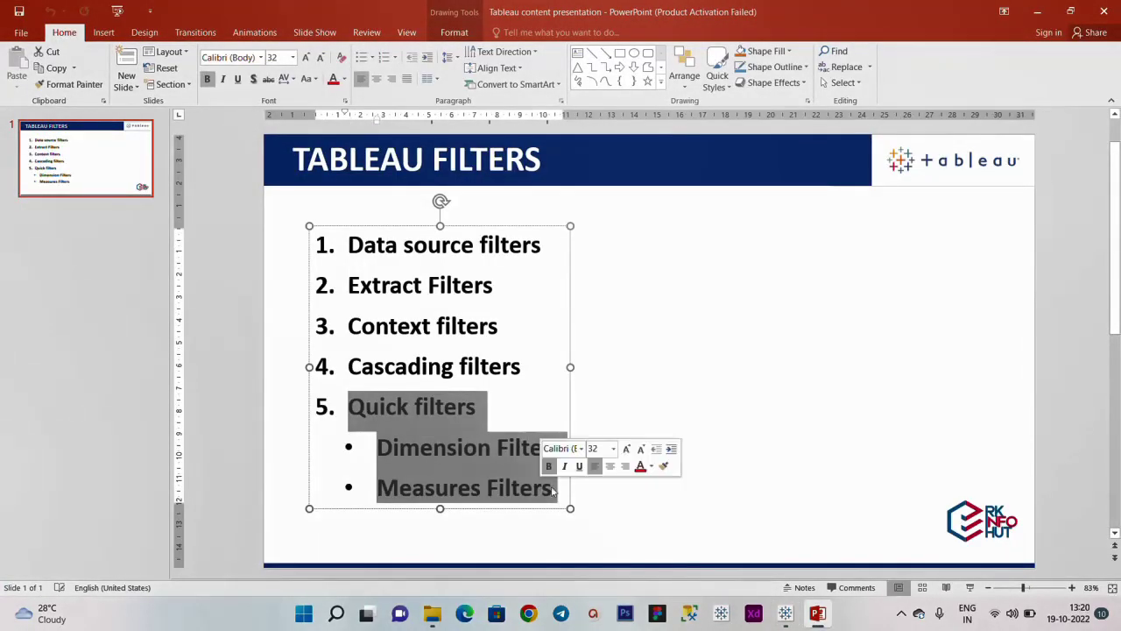
key("alt+Tab")
Clear all fields and filters from Sheet 1.
key("alt+shift+BackSpace")
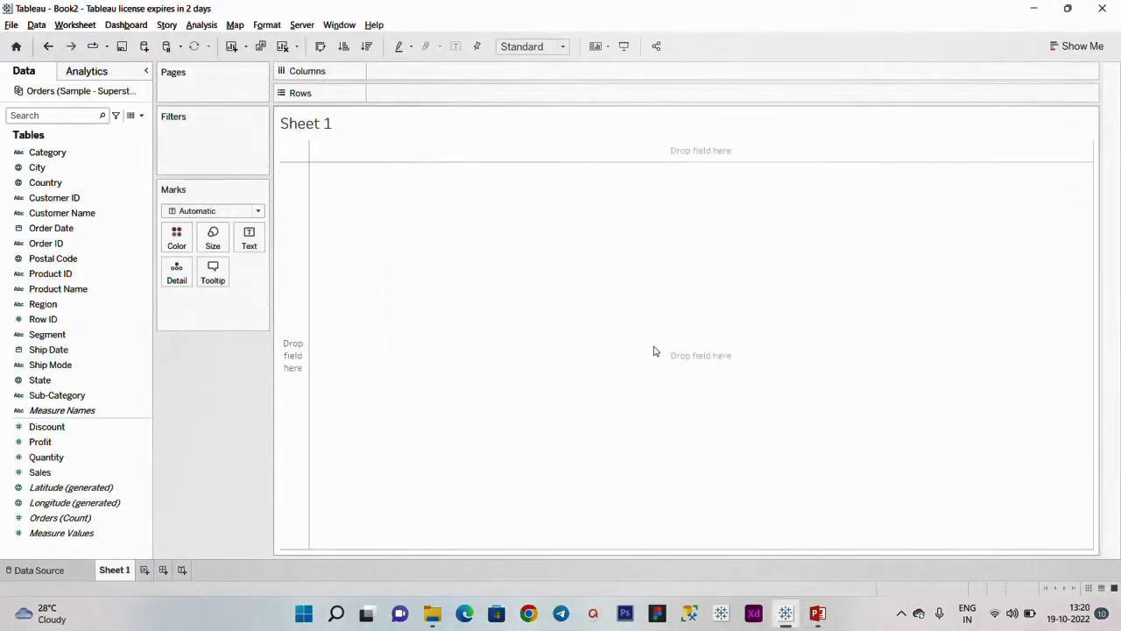
left_click_drag(154, 342, 173, 121)
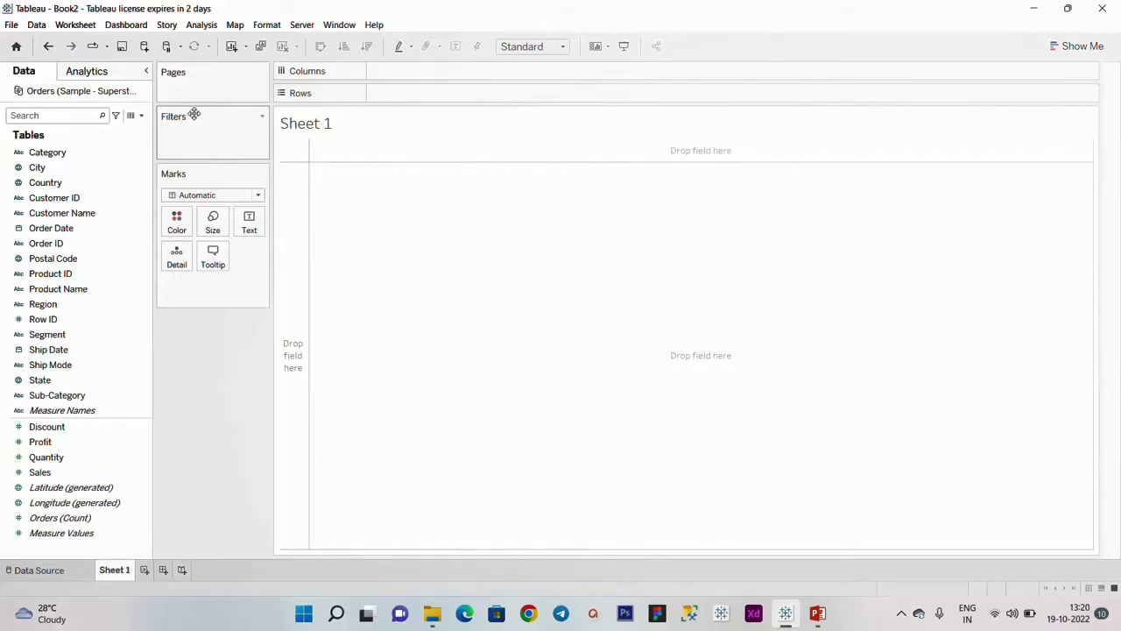
left_click(31, 320)
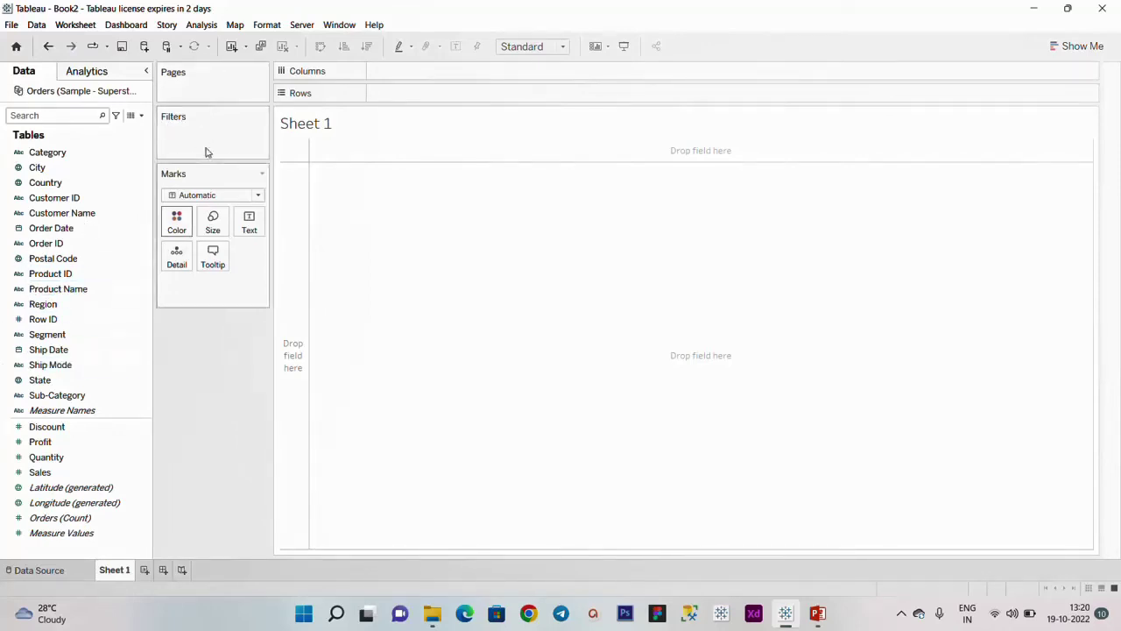
Add Segment as a filter with all its values selected, and show its filter card.
left_click(47, 336)
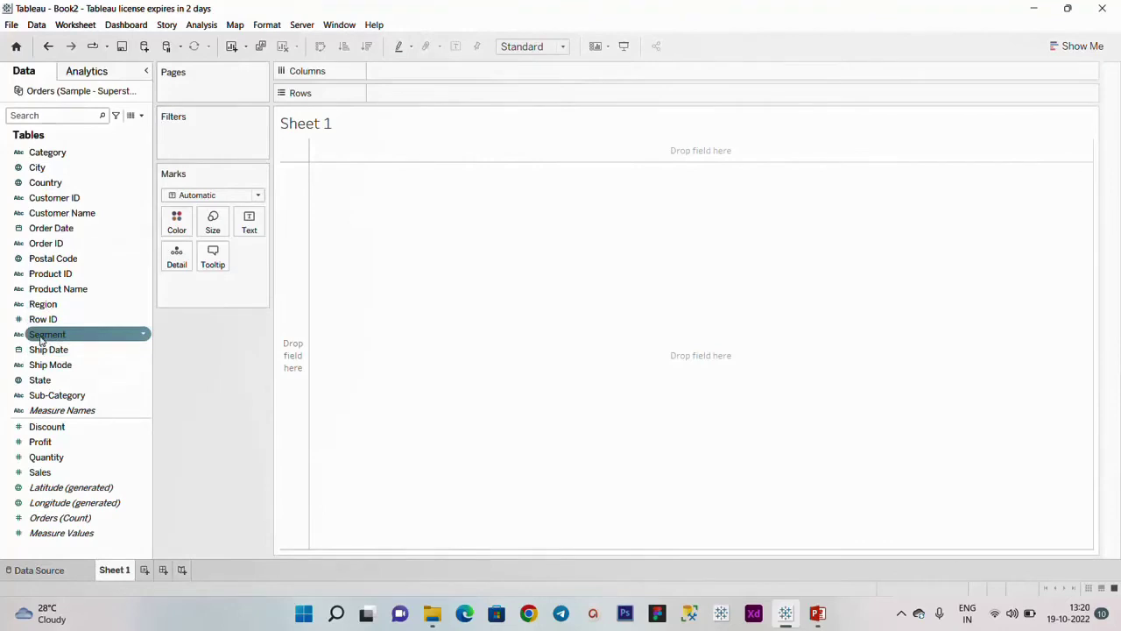
left_click_drag(47, 344, 198, 140)
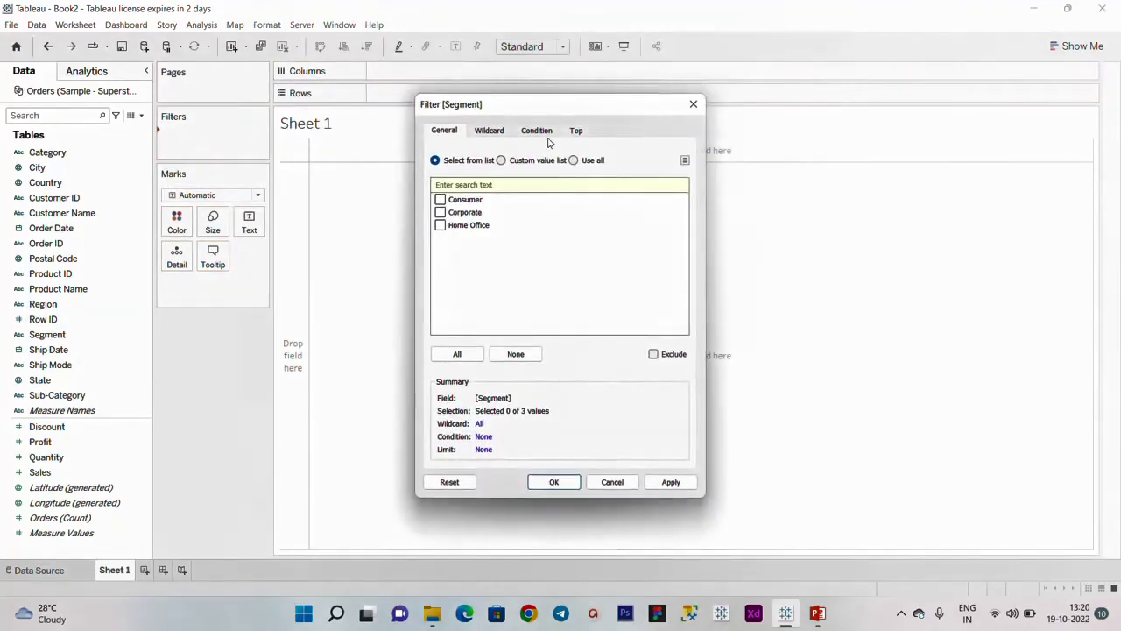
left_click(473, 354)
left_click(669, 481)
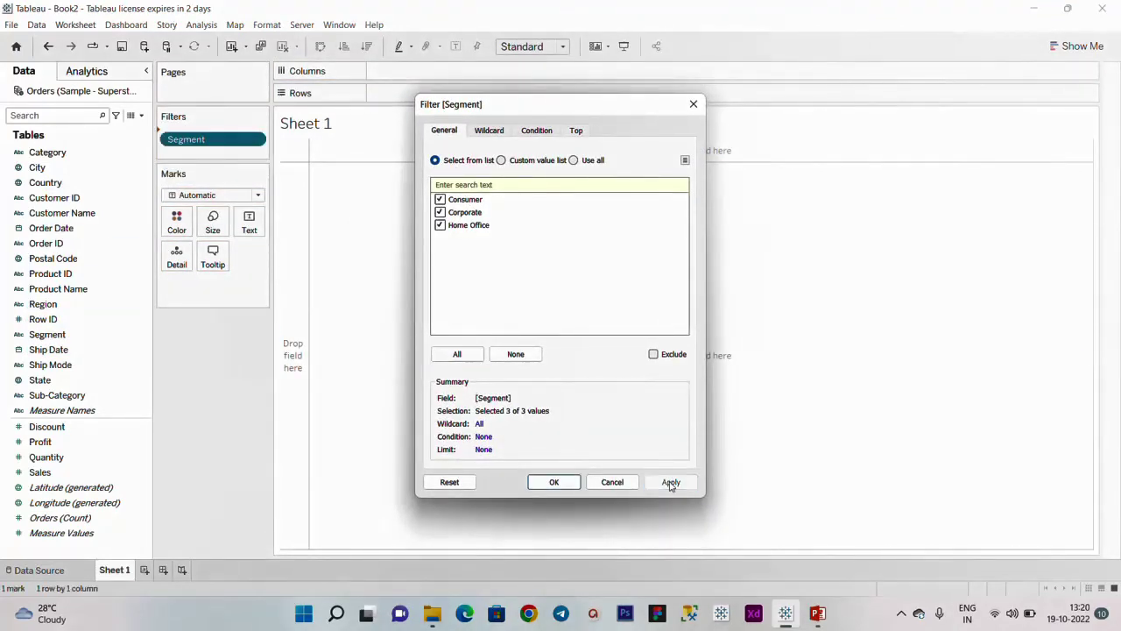
left_click(561, 483)
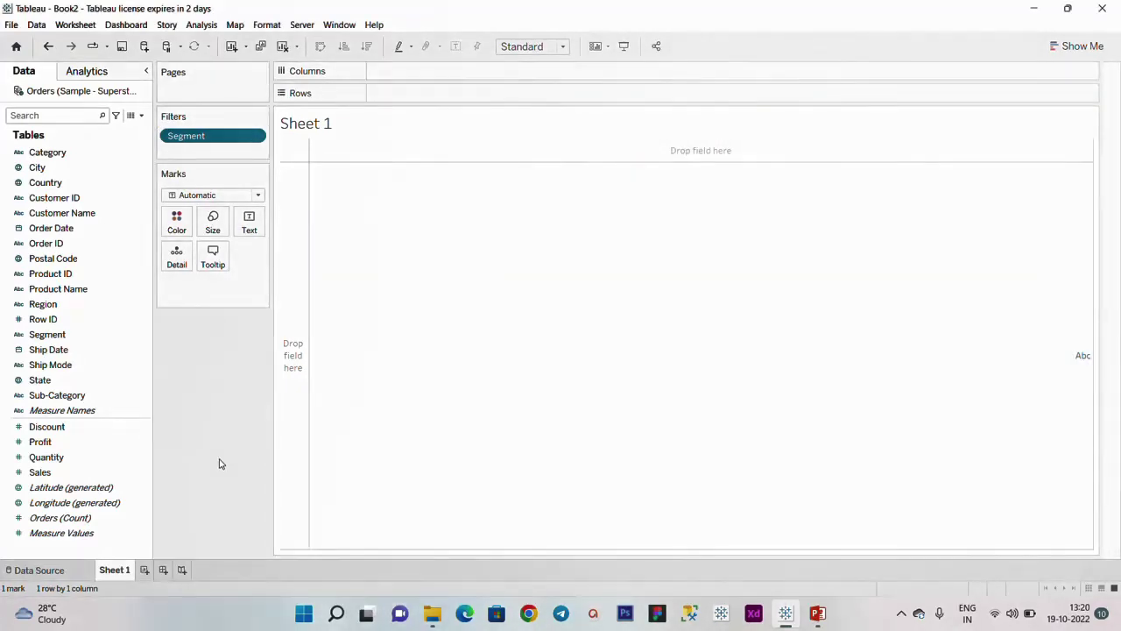
right_click(199, 135)
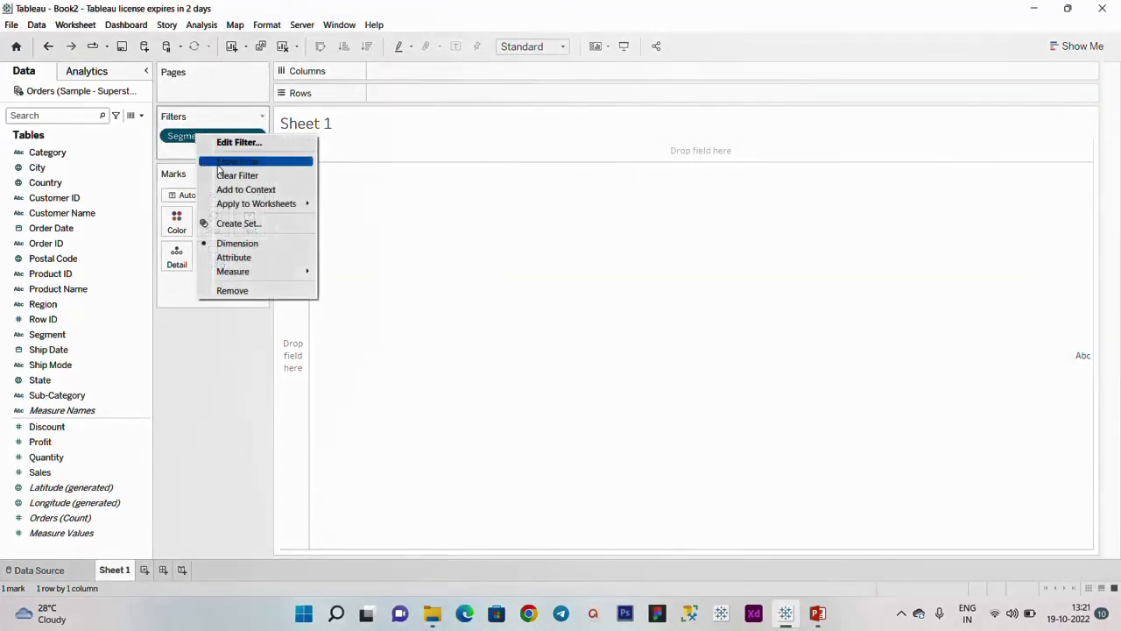
left_click(221, 163)
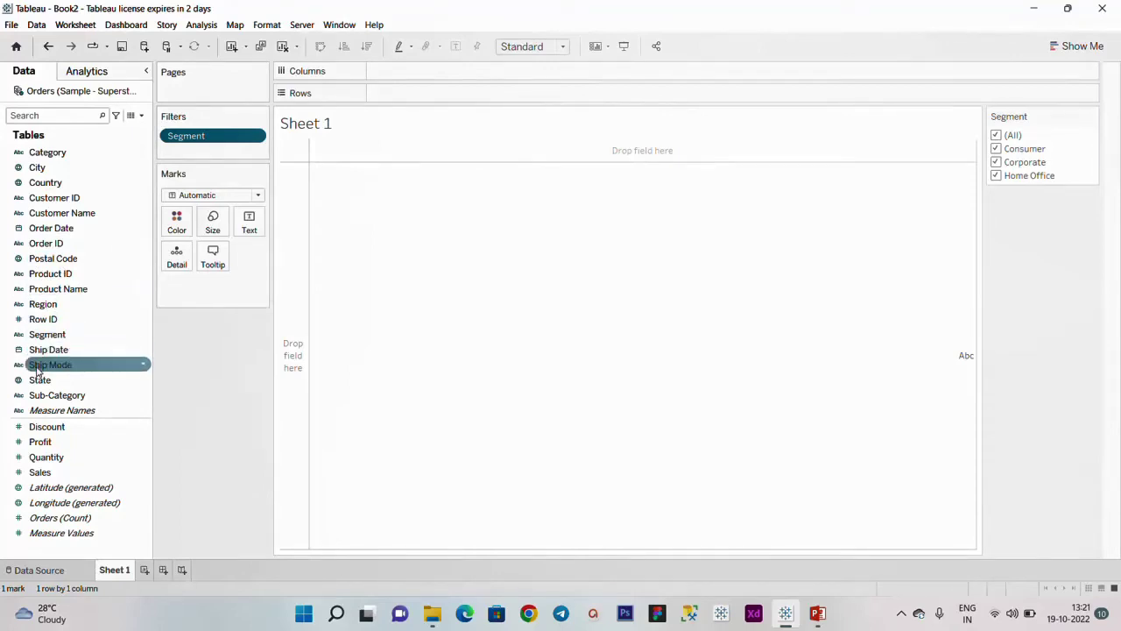
Add Ship Mode as a filter with all its values selected, and show its filter card.
left_click_drag(37, 371, 193, 150)
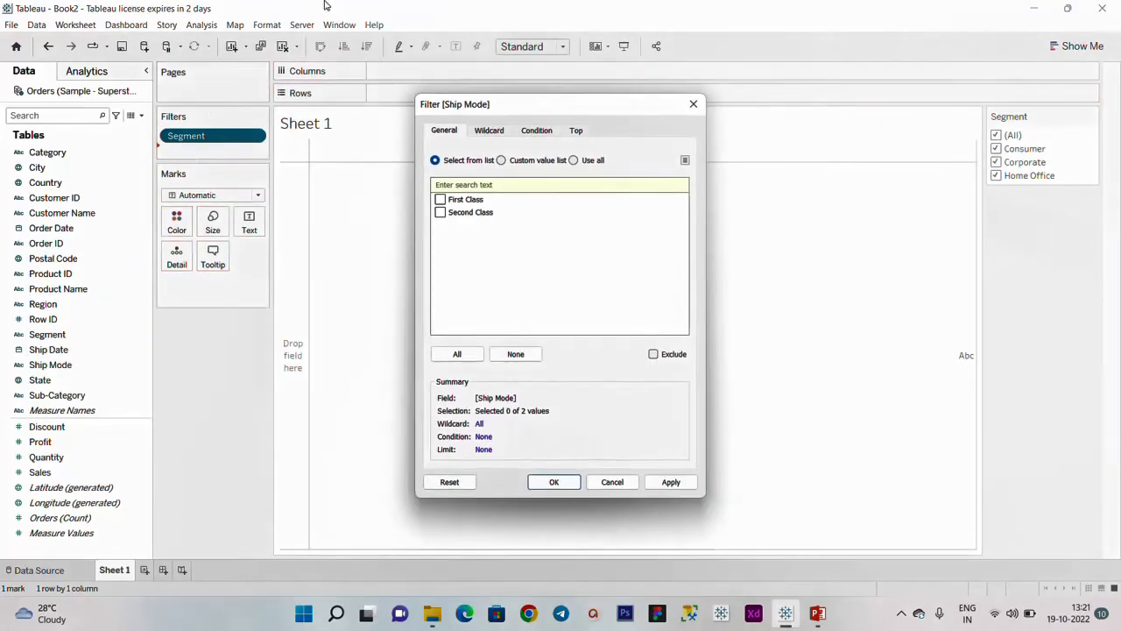
left_click(457, 353)
left_click(671, 482)
left_click(553, 482)
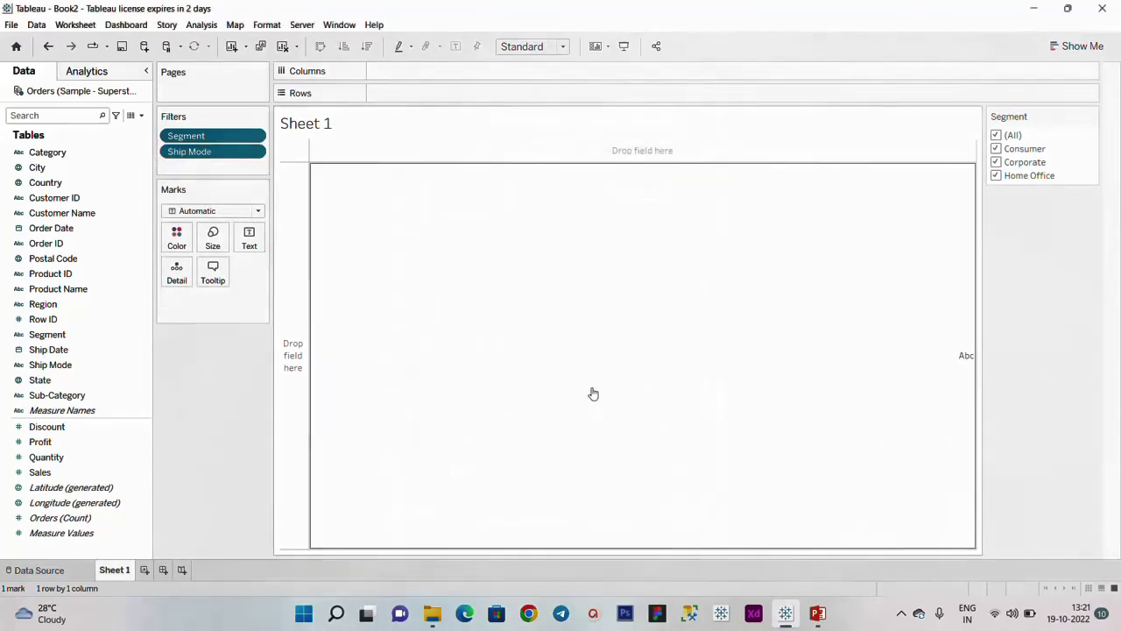
left_click(254, 153)
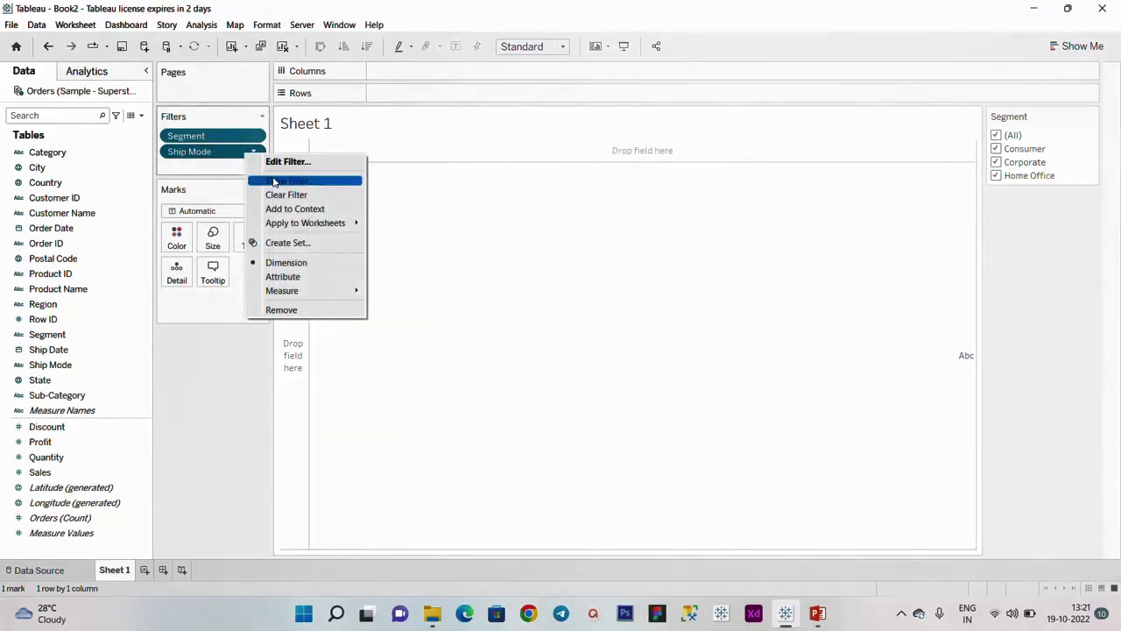
left_click(274, 181)
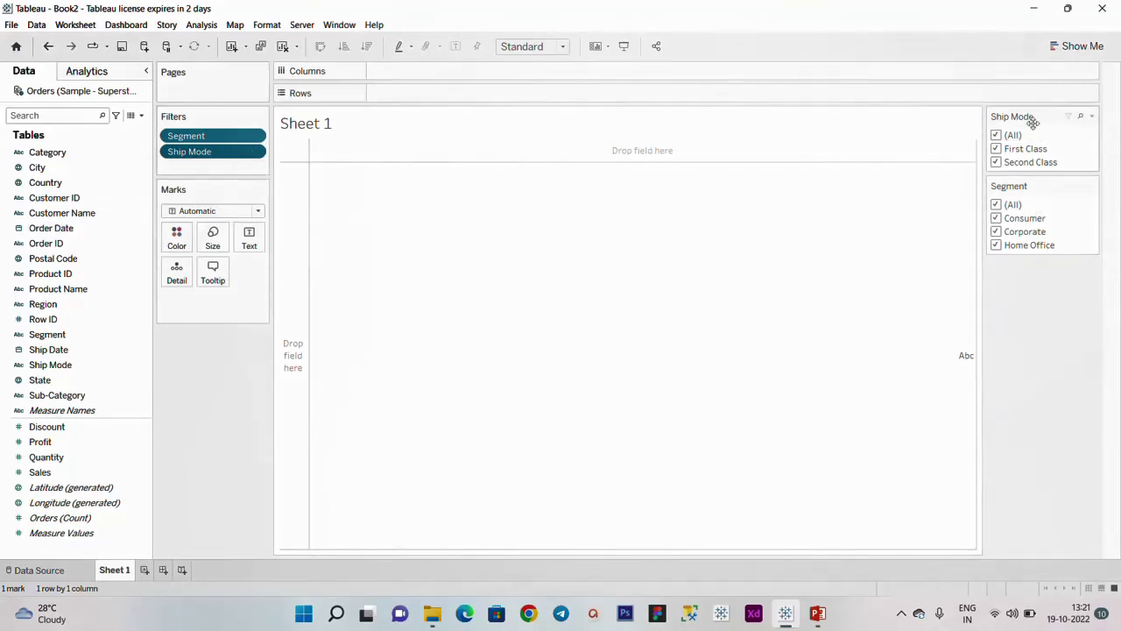
Hide the Ship Mode filter card while keeping Ship Mode among the filters.
left_click(1092, 117)
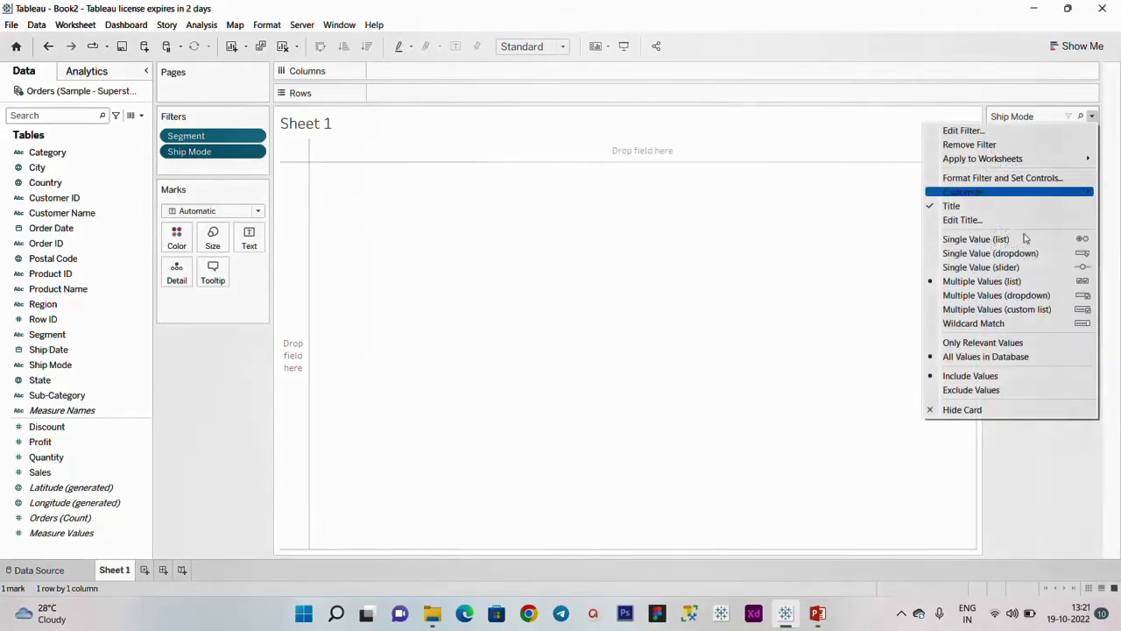
left_click(995, 410)
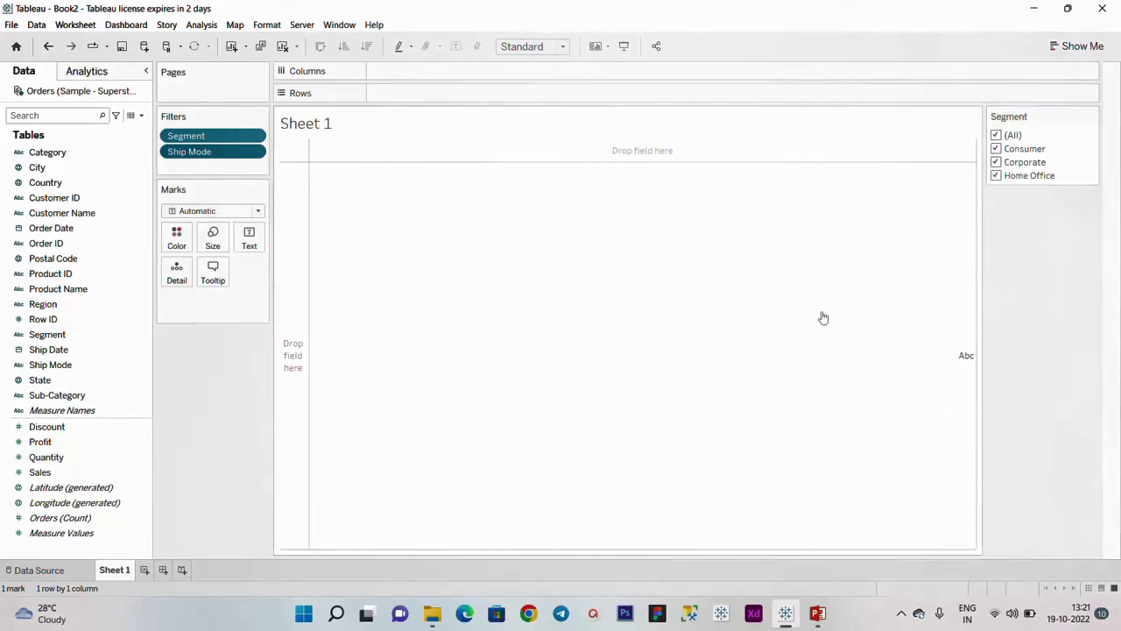
right_click(208, 155)
left_click(219, 403)
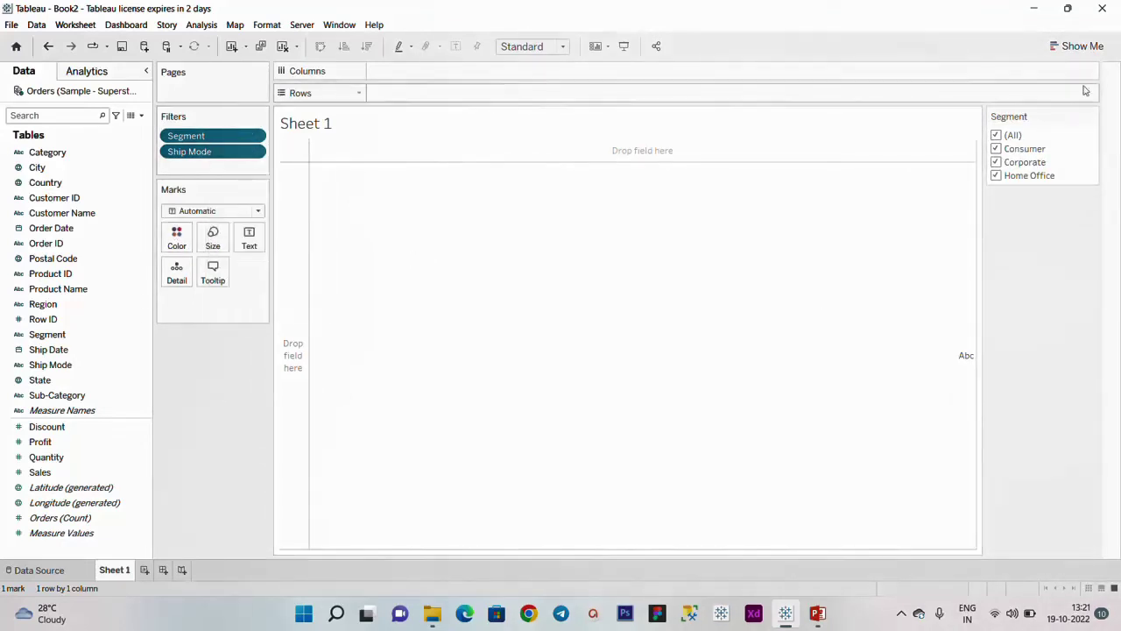
Hide the Segment filter card, and clear all fields and filters from Sheet 1.
left_click(1091, 117)
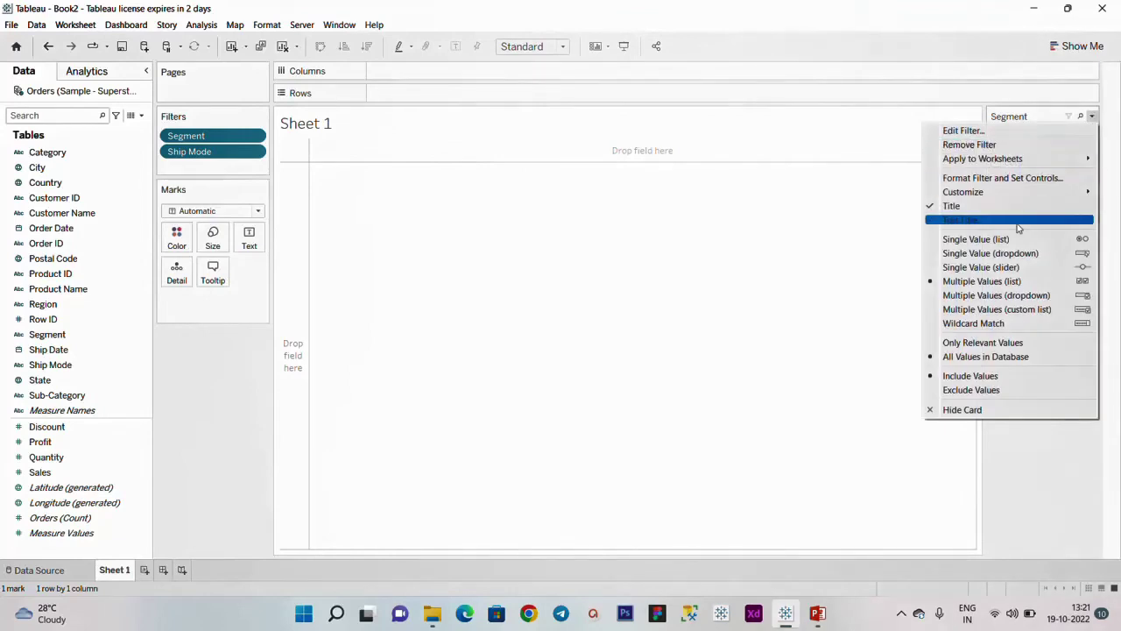
left_click(1041, 461)
left_click(1092, 116)
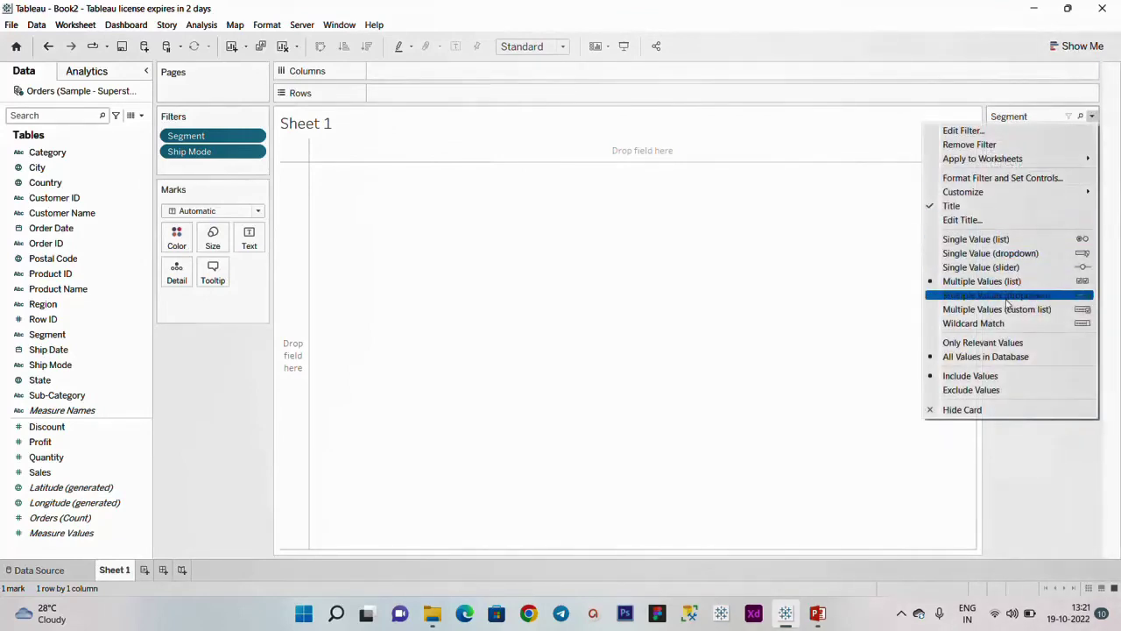
left_click(995, 410)
left_click(90, 427)
left_click_drag(55, 395, 240, 202)
key("alt+shift+BackSpace")
left_click(50, 364)
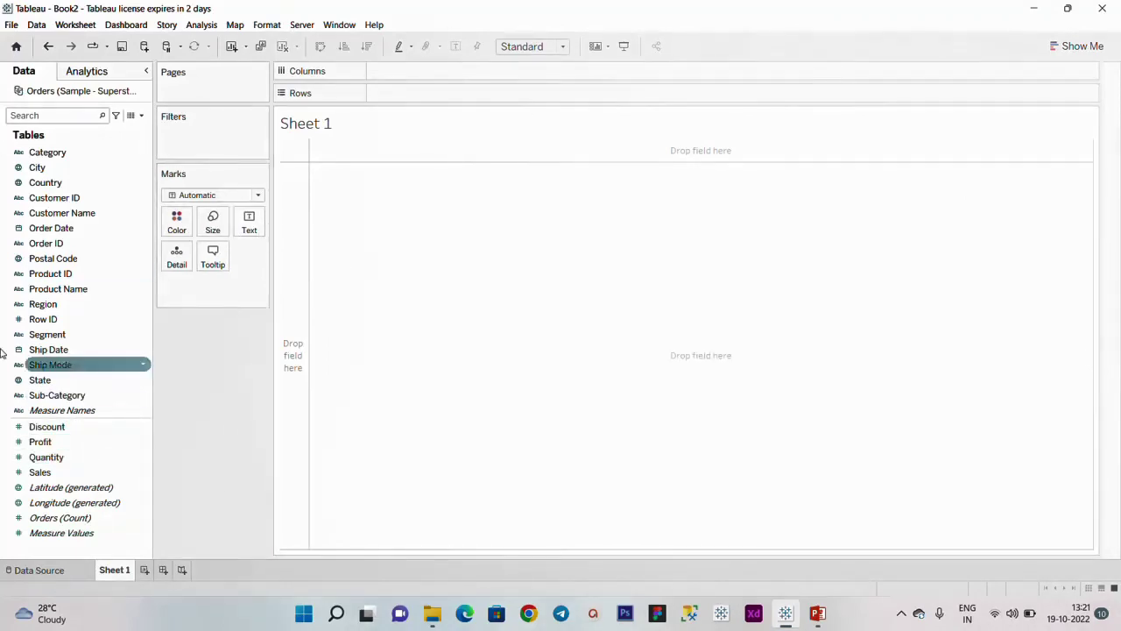
Examine the range options of a Quantity filter based on all values, and cancel it without applying.
left_click(44, 442)
left_click(53, 457)
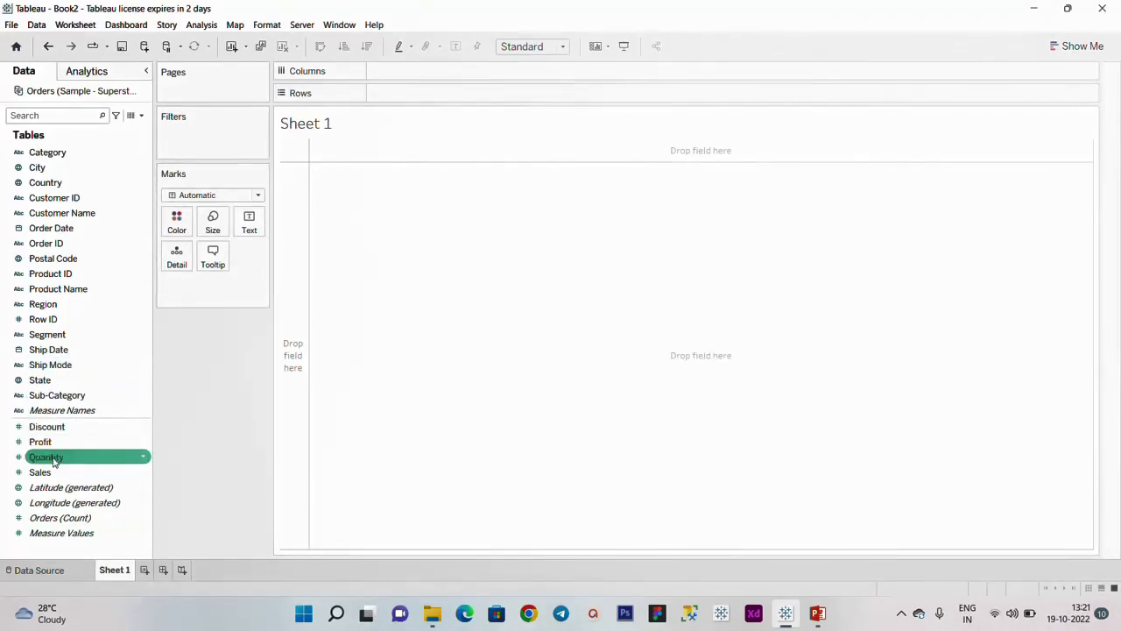
left_click_drag(53, 459, 200, 145)
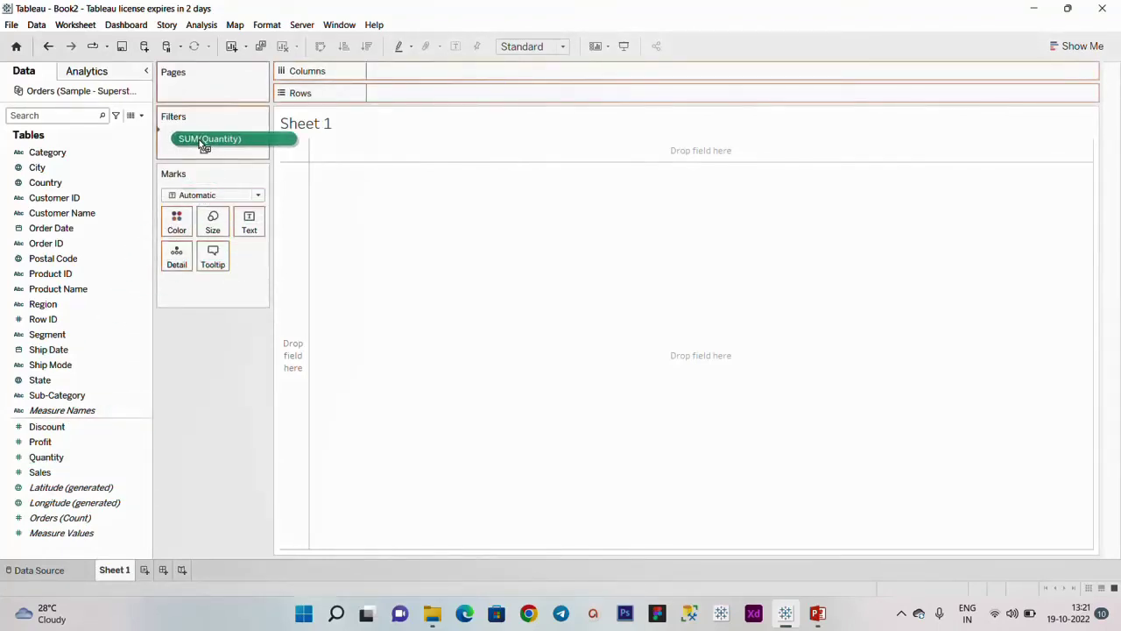
left_click_drag(199, 139, 200, 140)
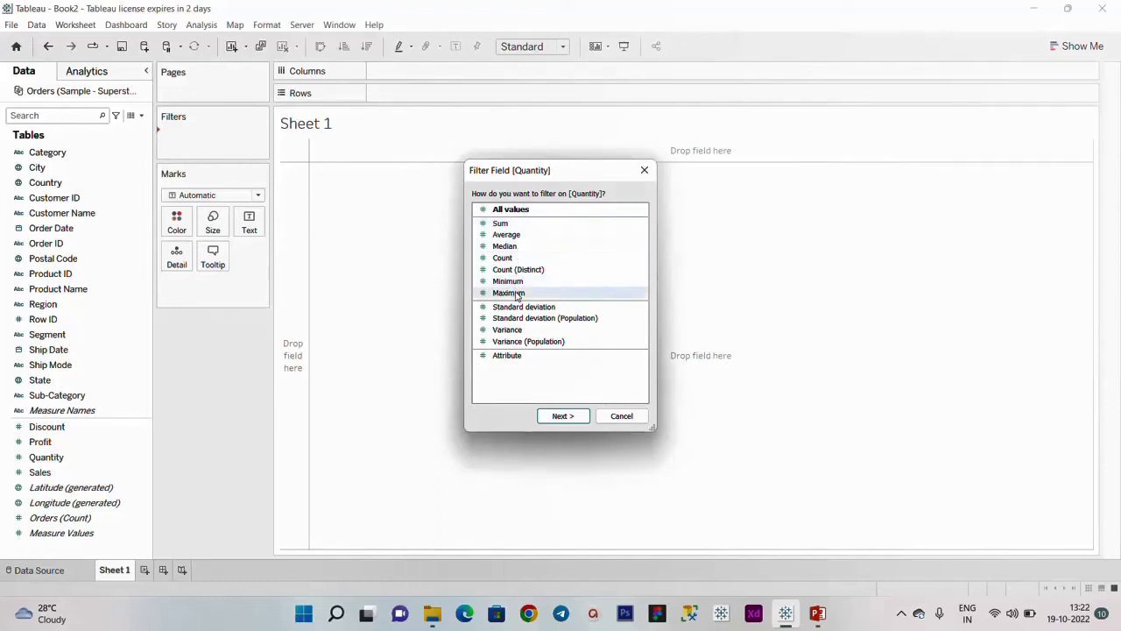
left_click(511, 212)
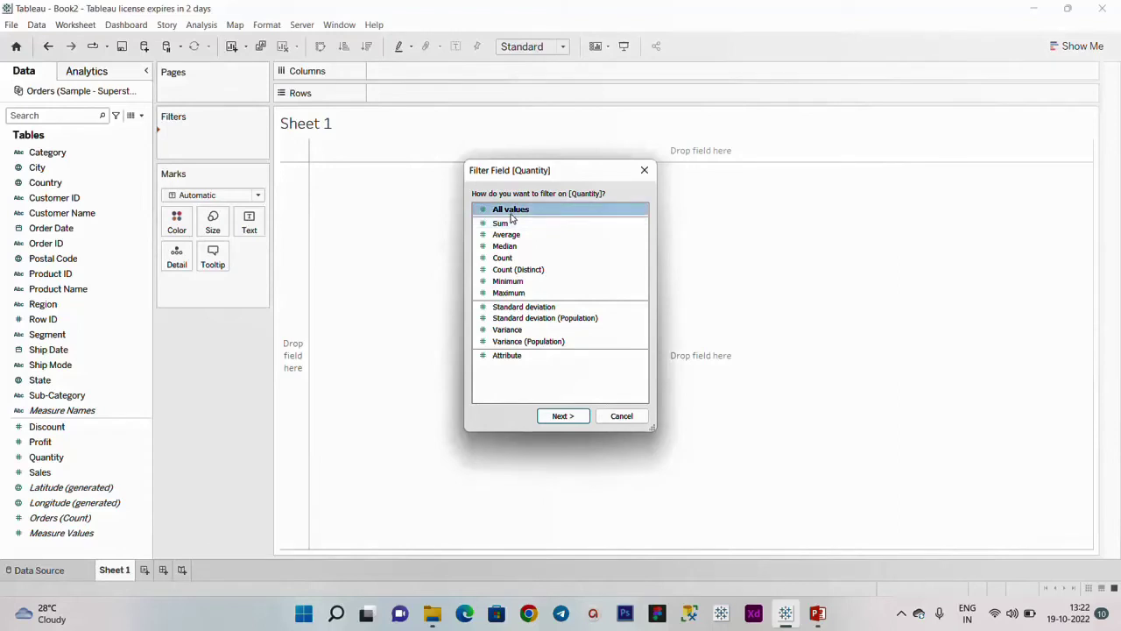
left_click(565, 415)
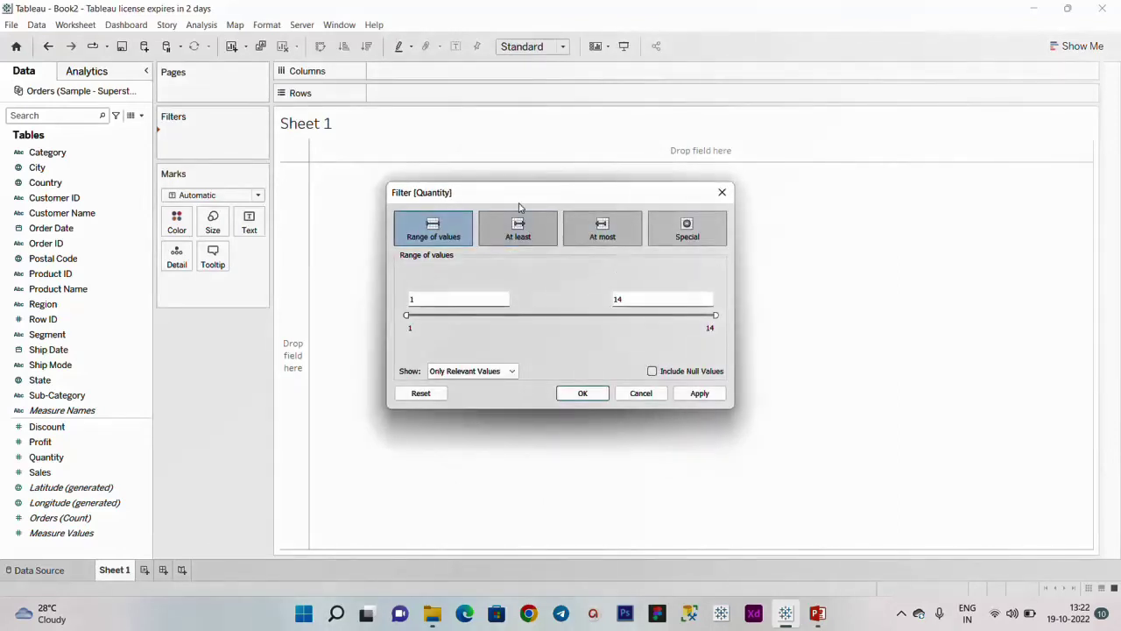
left_click_drag(519, 194, 532, 165)
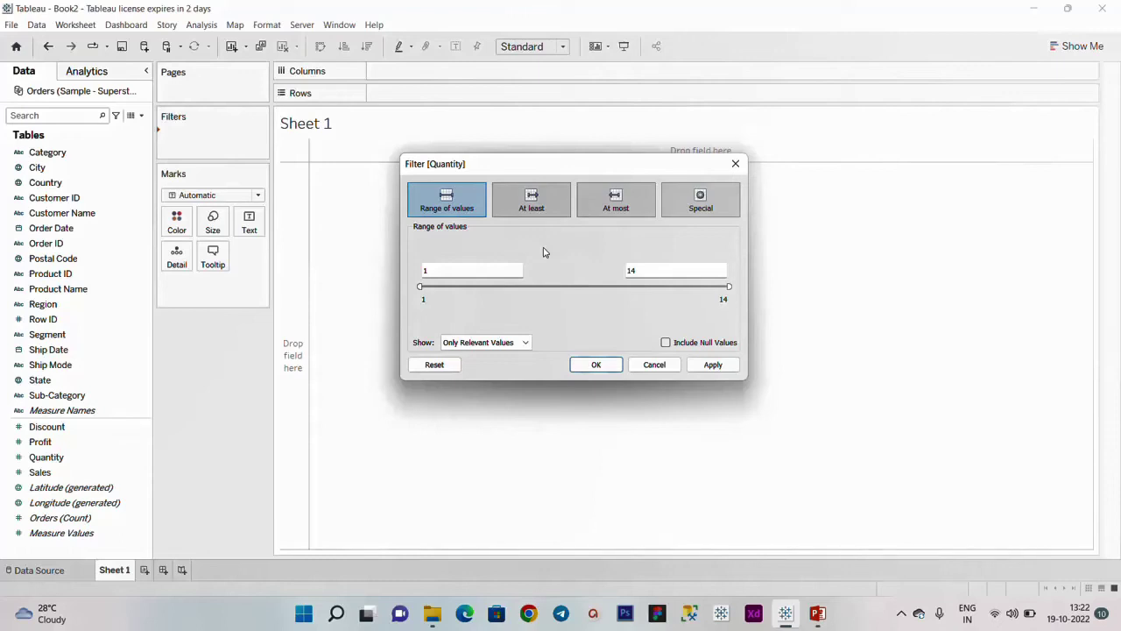
double_click(427, 270)
left_click(655, 266)
left_click(466, 269)
left_click(654, 365)
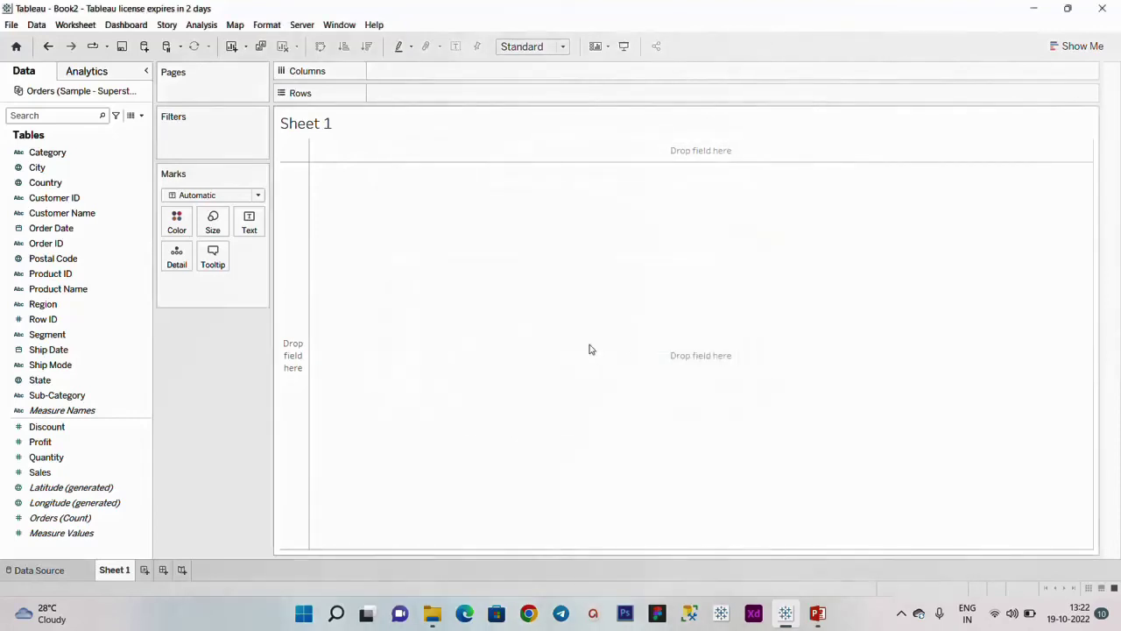
List Sales by Sub-Category as a text table, and start a Sales filter based on all values.
left_click_drag(96, 395, 385, 97)
left_click_drag(39, 476, 359, 260)
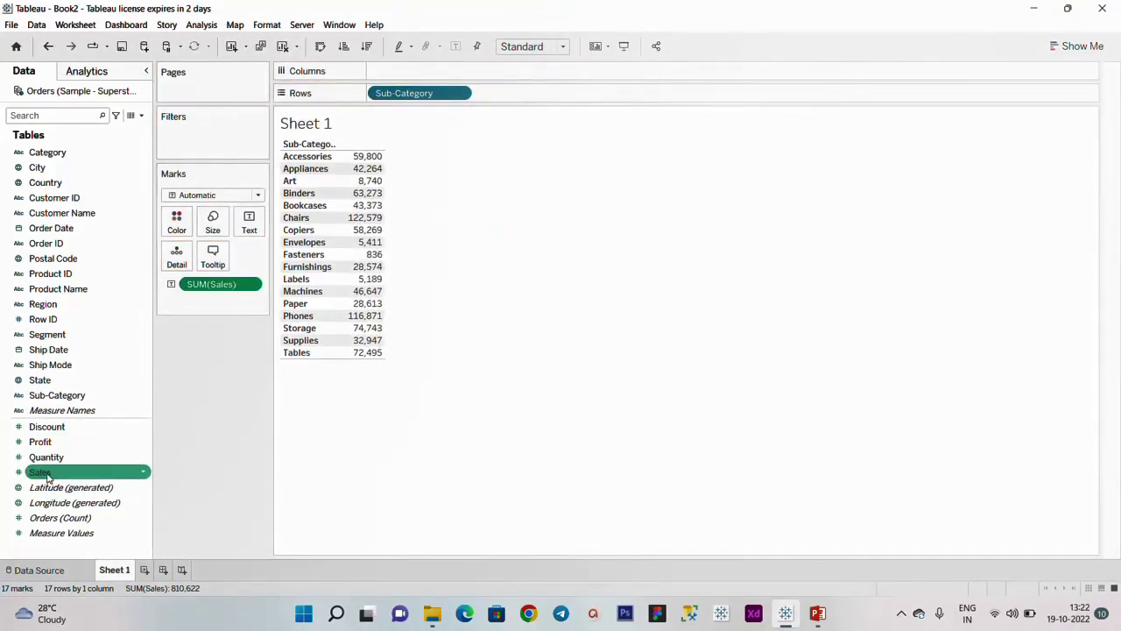
left_click_drag(39, 472, 206, 137)
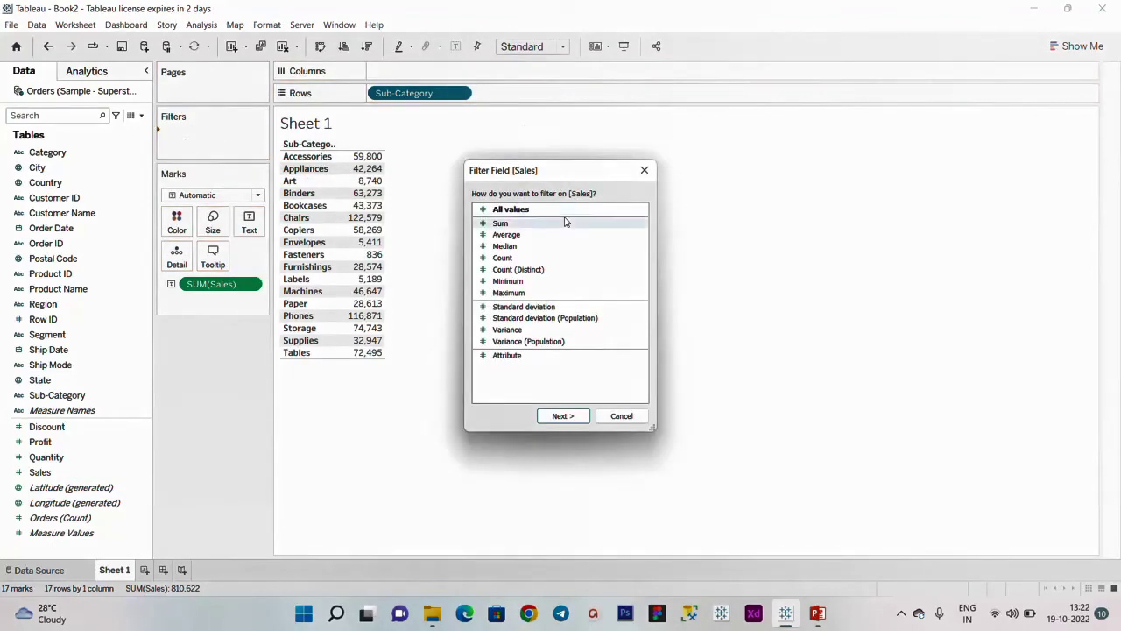
left_click(517, 211)
left_click(561, 416)
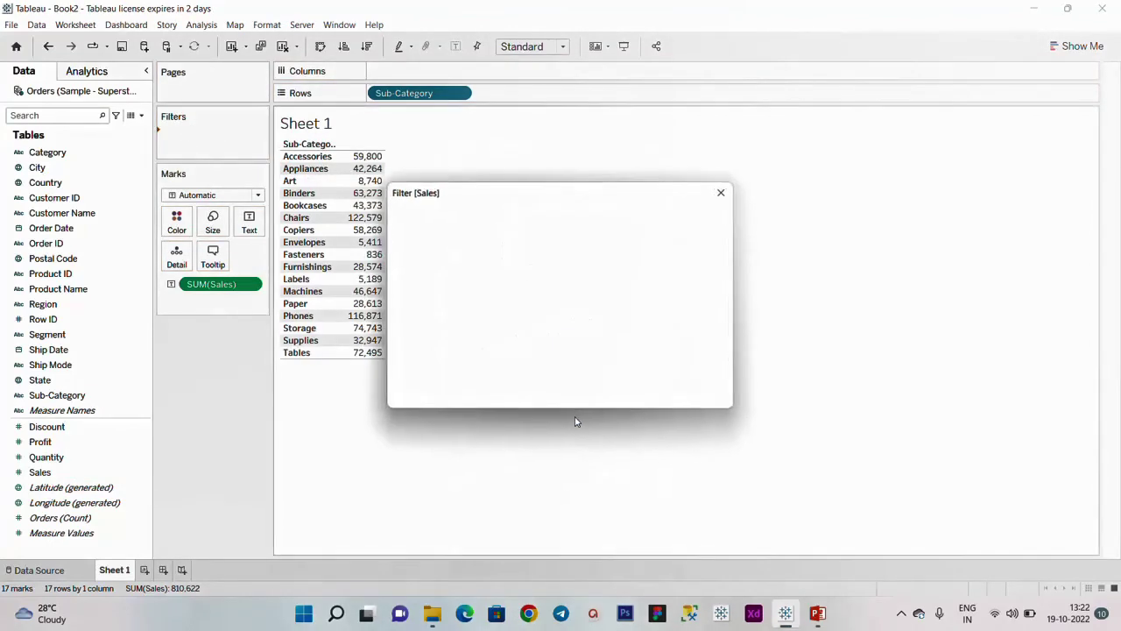
left_click_drag(520, 200, 712, 176)
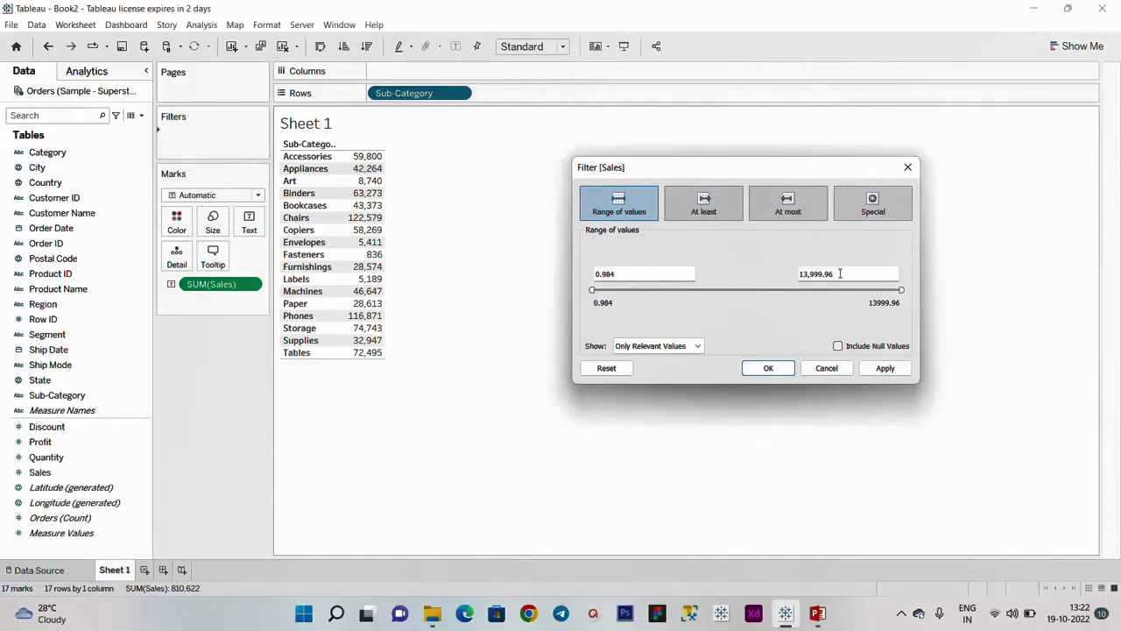
Set the Sales filter's range of values to 100 through 3,000 and apply it.
left_click_drag(615, 274, 581, 275)
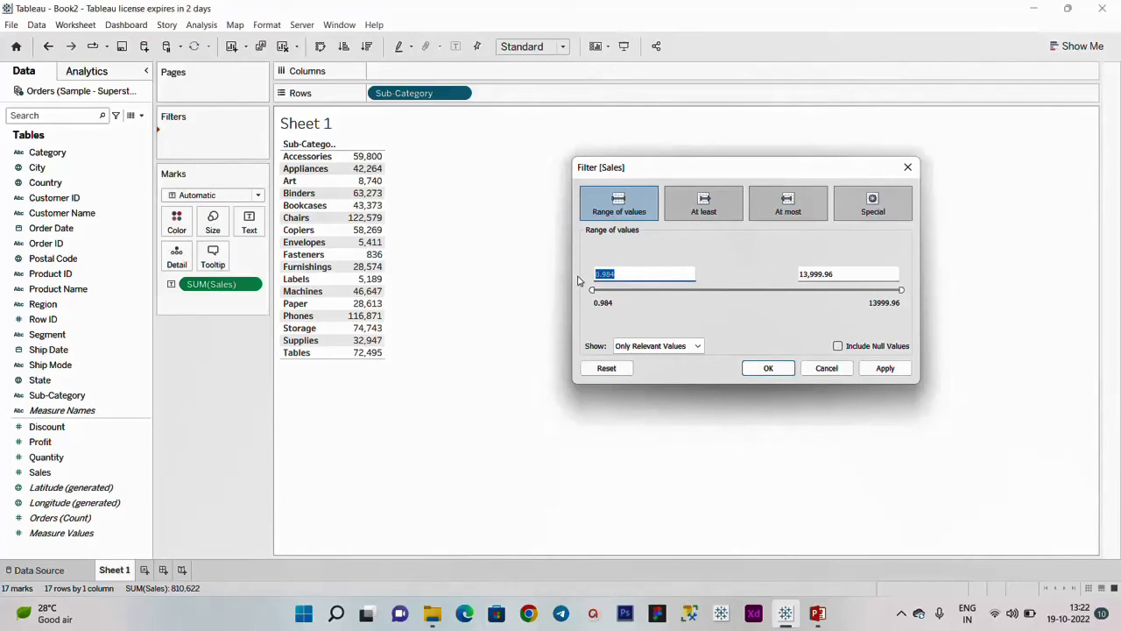
type("100")
left_click(846, 274)
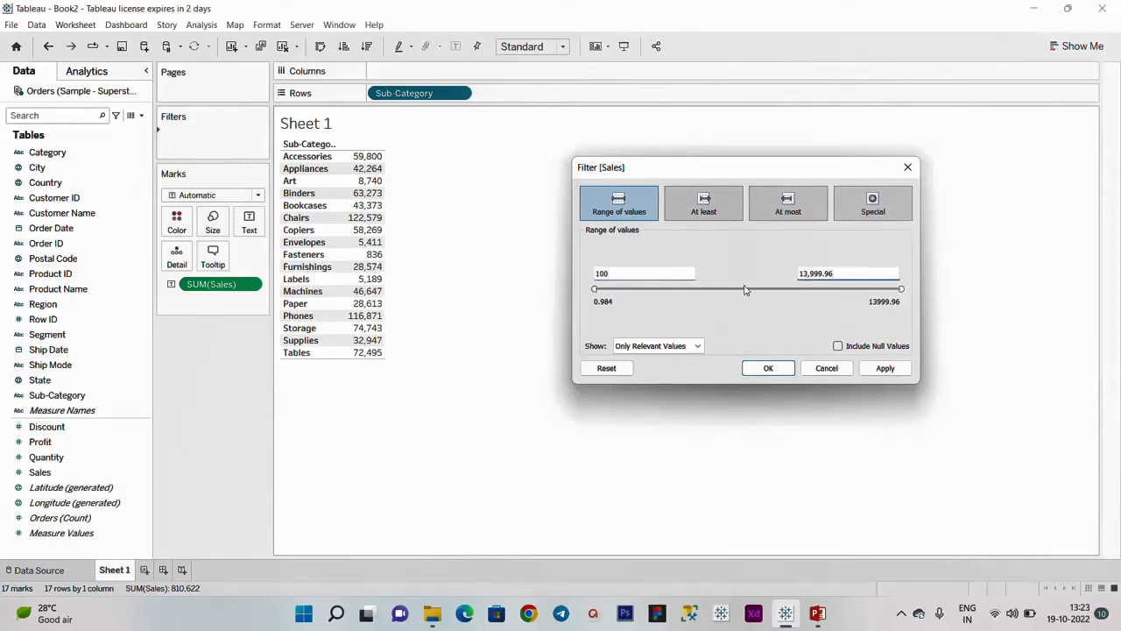
left_click_drag(848, 273, 795, 275)
type("3,")
type("000")
left_click(882, 368)
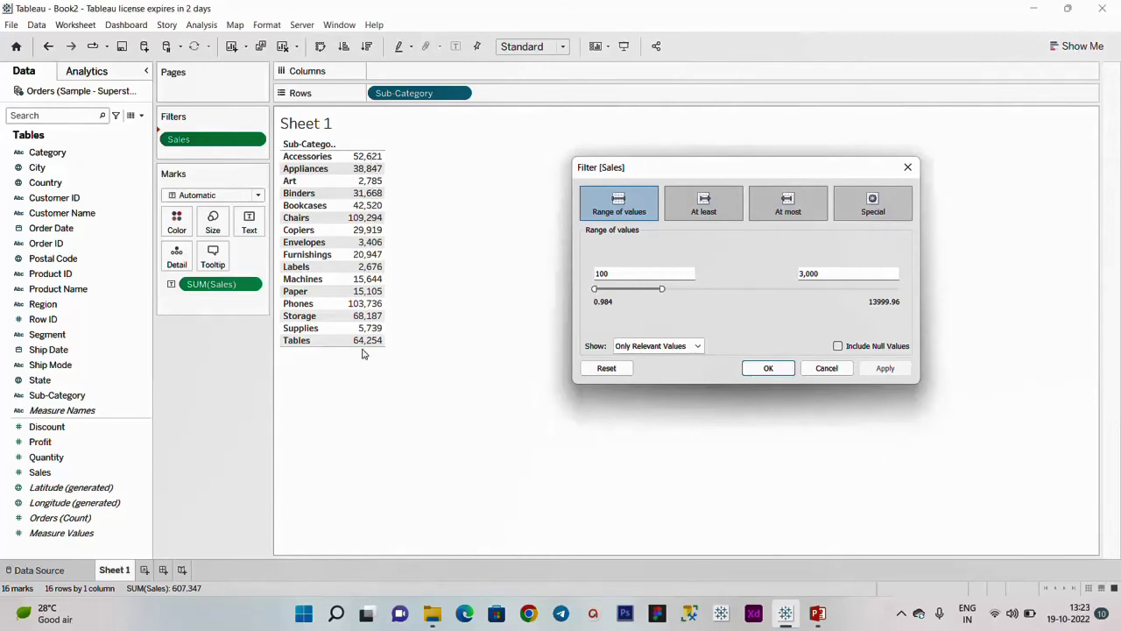
Make the Sales filter show all values in the database, and apply an upper limit of 15,000.
left_click(661, 346)
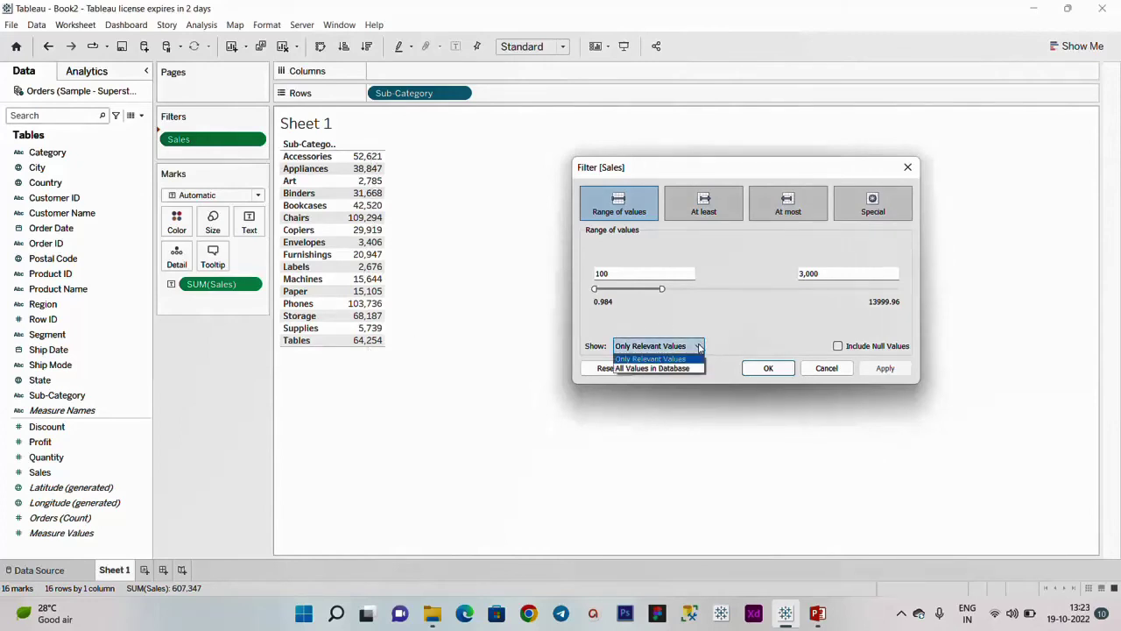
left_click(677, 369)
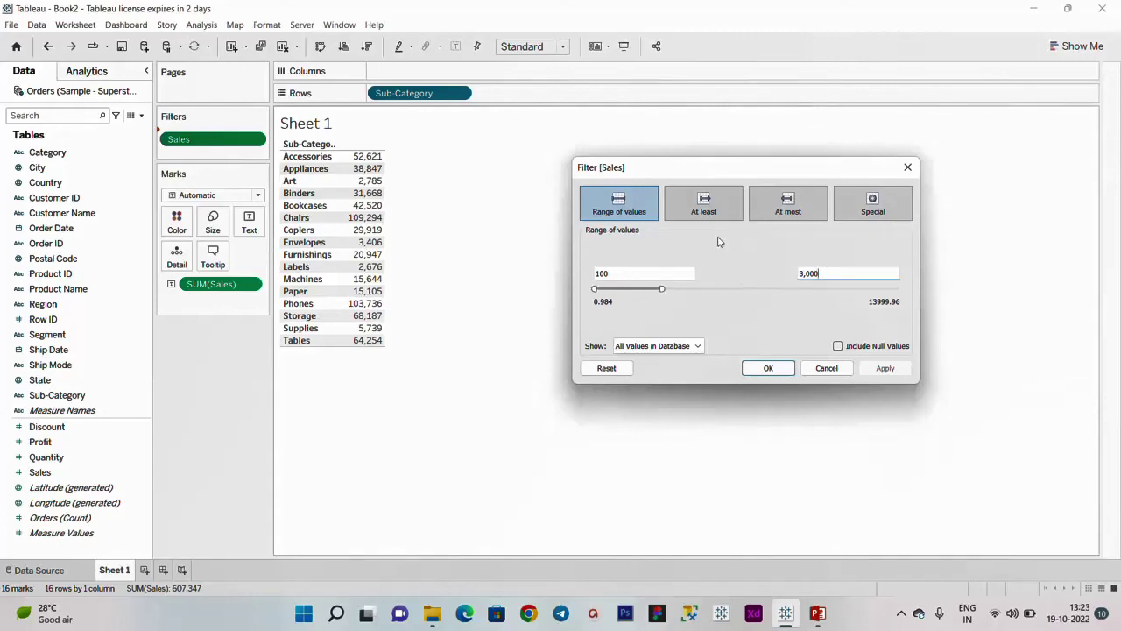
double_click(820, 274)
type("15")
left_click(872, 368)
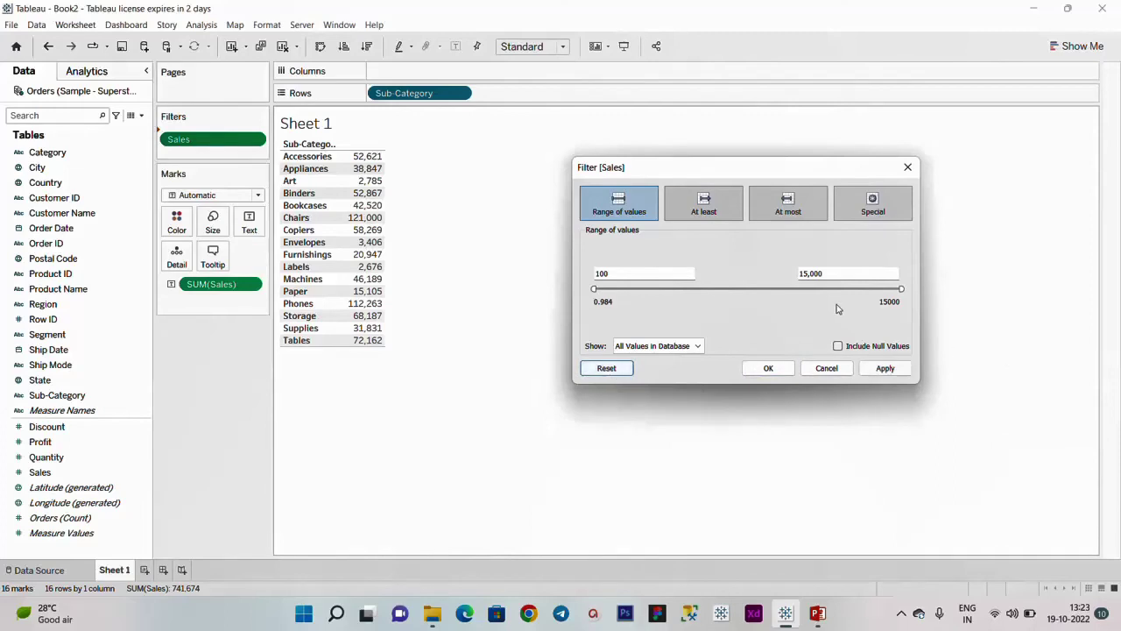
Set the Sales filter's range to 0 through 10,000, include null values, and apply it.
double_click(834, 277)
key("BackSpace")
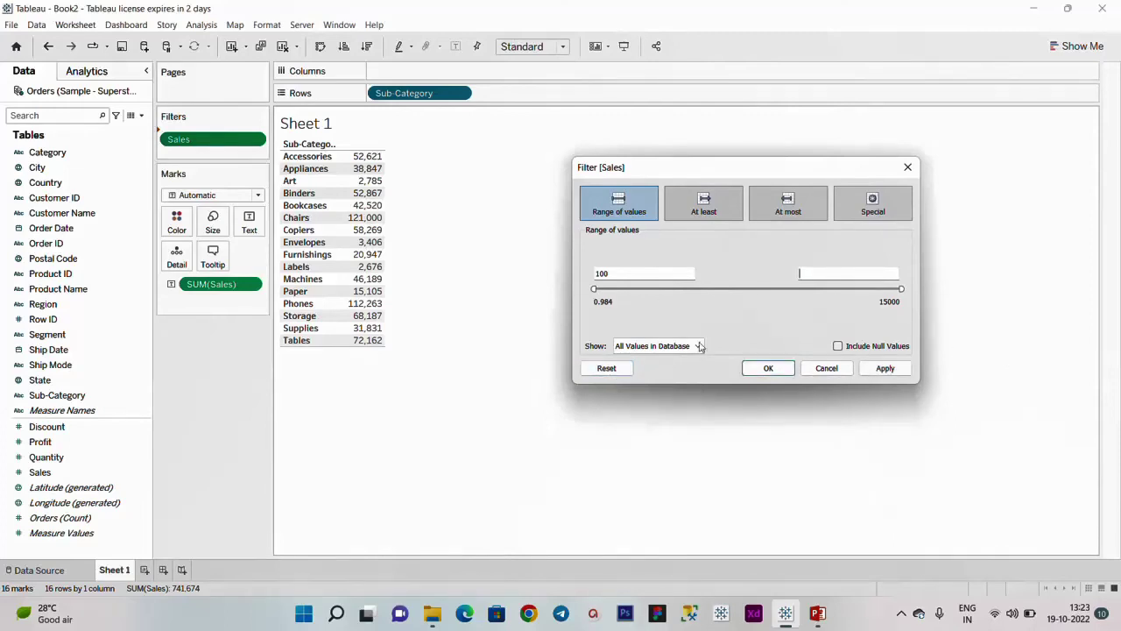
double_click(620, 272)
key("BackSpace")
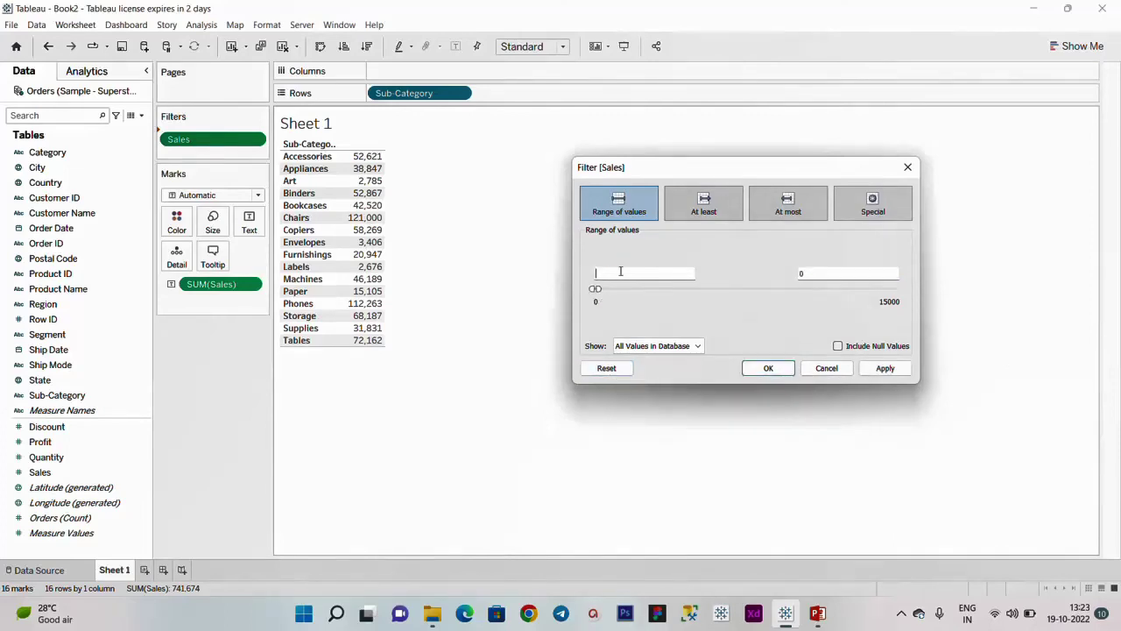
left_click(775, 276)
double_click(801, 274)
left_click(838, 346)
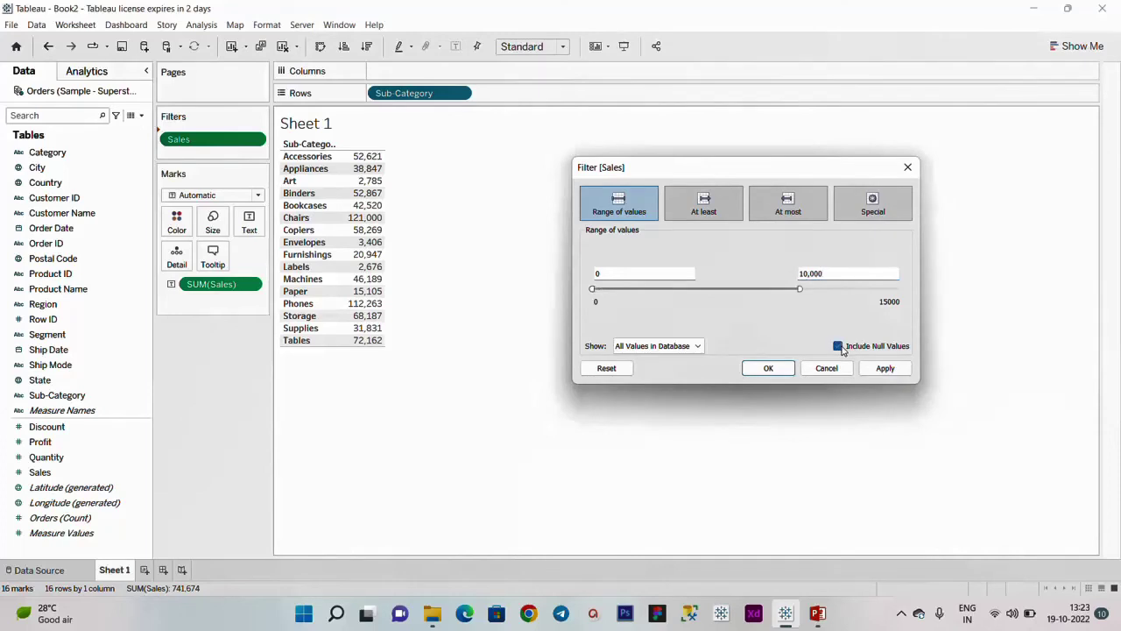
left_click(873, 370)
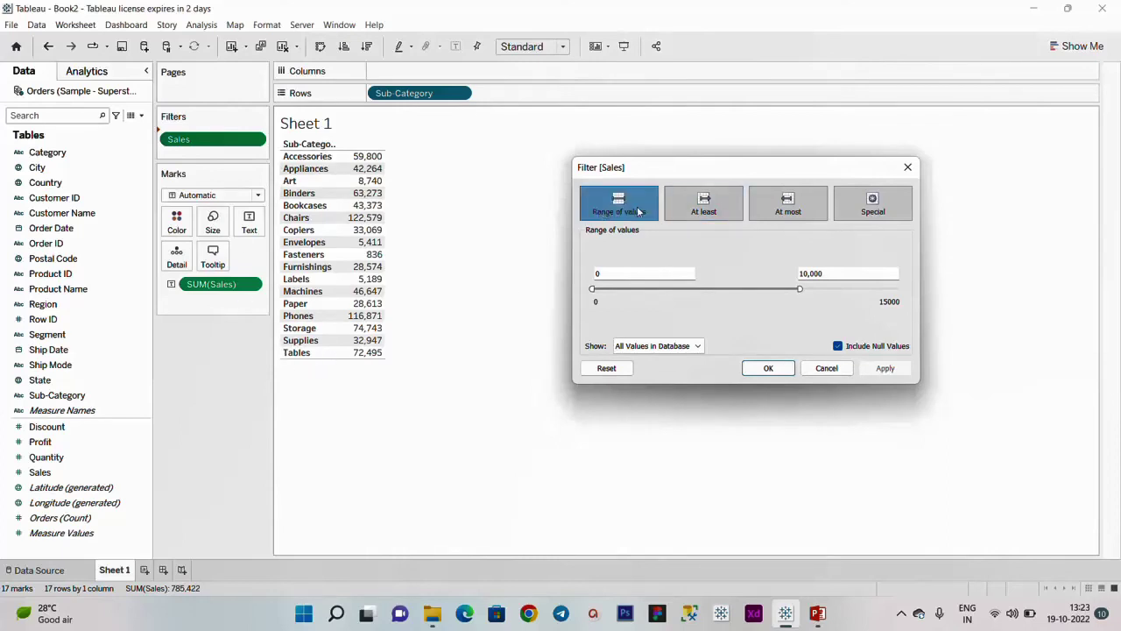
Close the Sales filter and clear Sheet 1, and rebuild the text table of Sales by Sub-Category.
left_click(826, 368)
key("alt+shift+BackSpace")
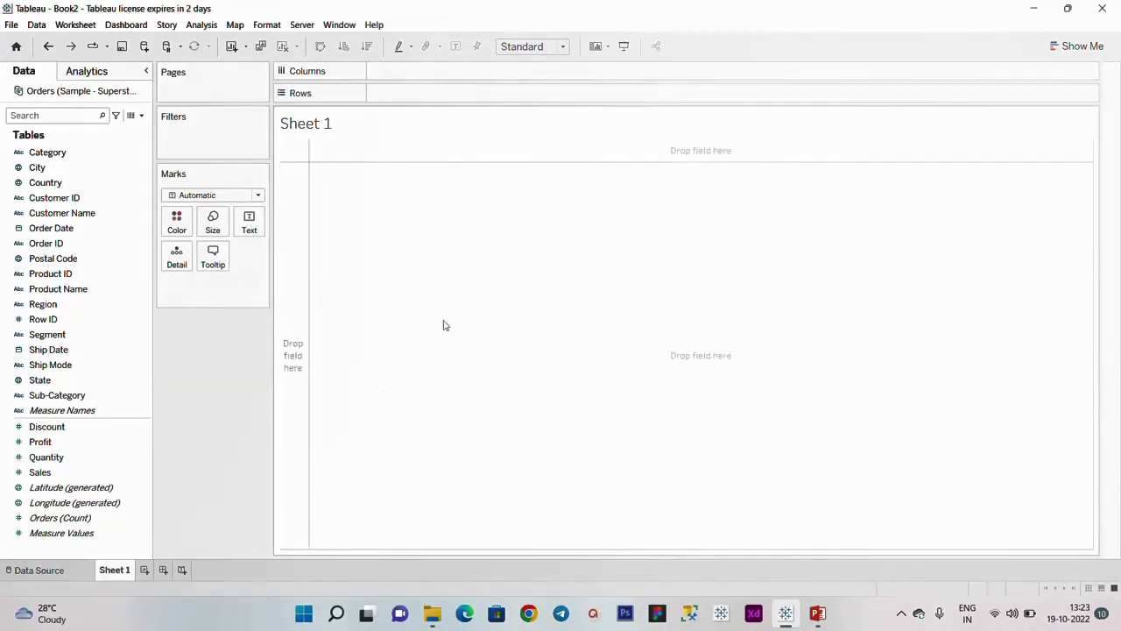
left_click(57, 399)
left_click_drag(57, 401, 411, 94)
left_click(13, 473)
left_click_drag(12, 473, 361, 289)
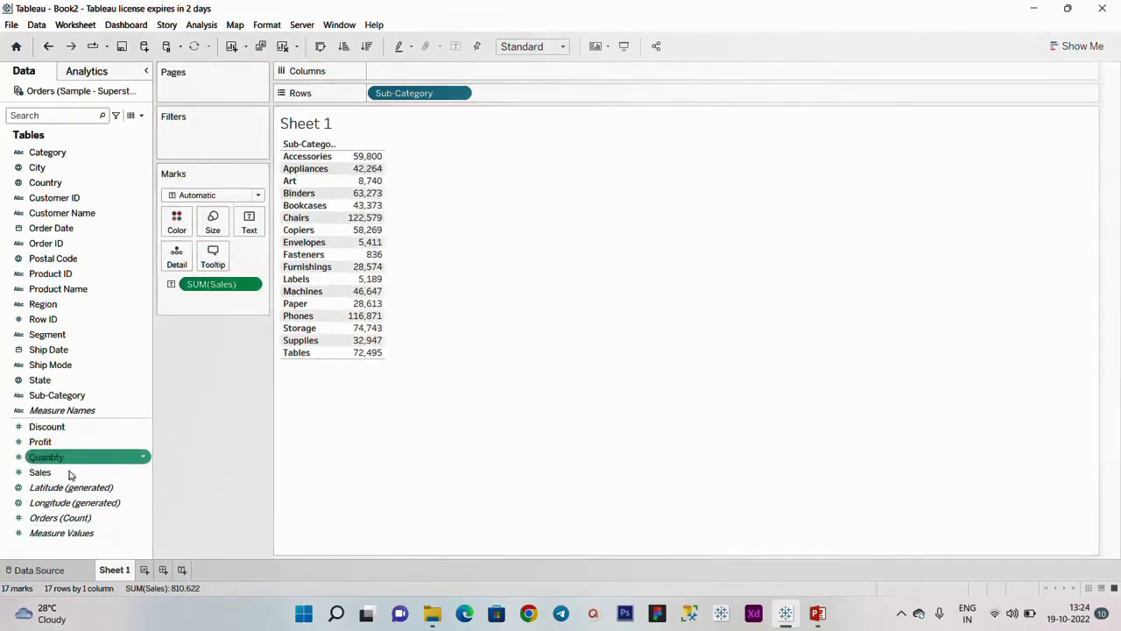
Start a Sales filter based on all values, and check its options for which values to show.
left_click_drag(53, 471, 193, 138)
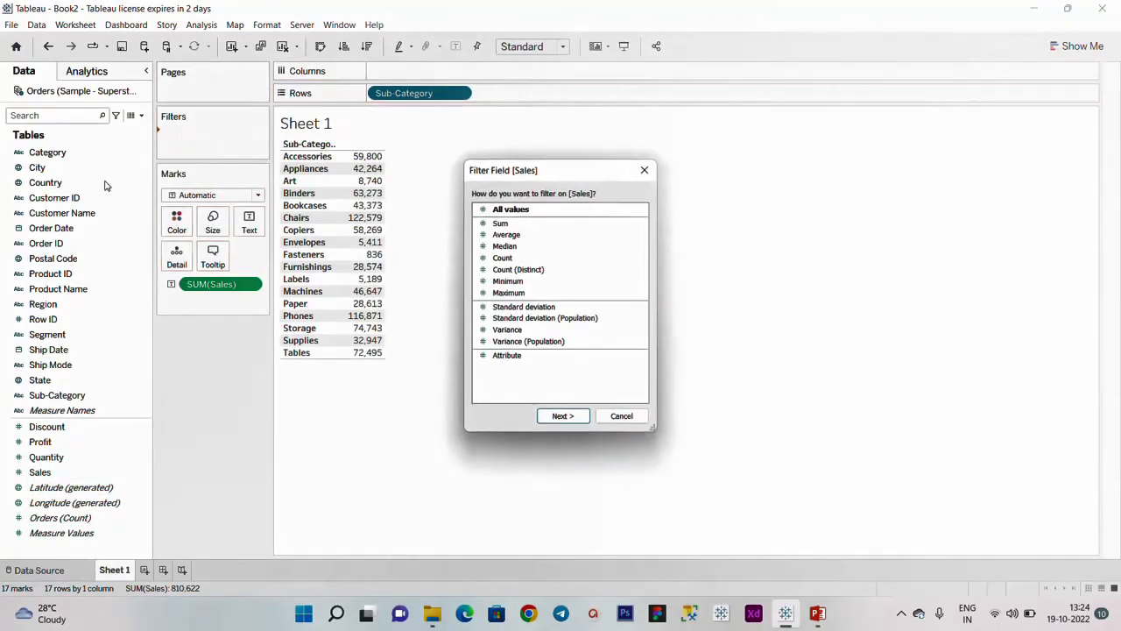
left_click(511, 210)
left_click(569, 417)
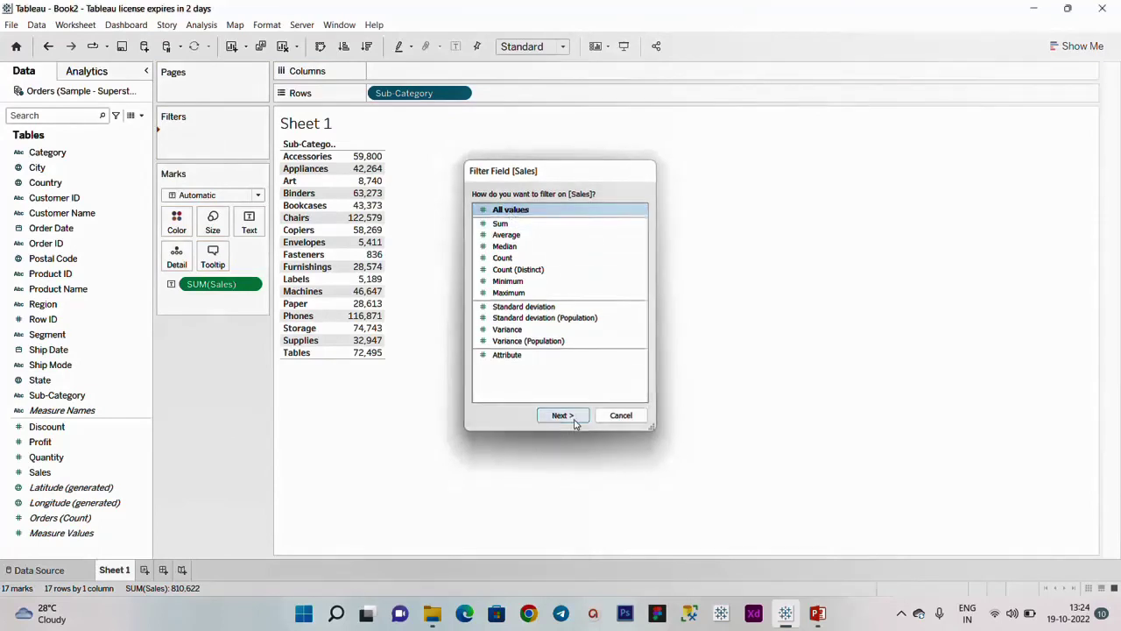
left_click_drag(565, 201, 699, 146)
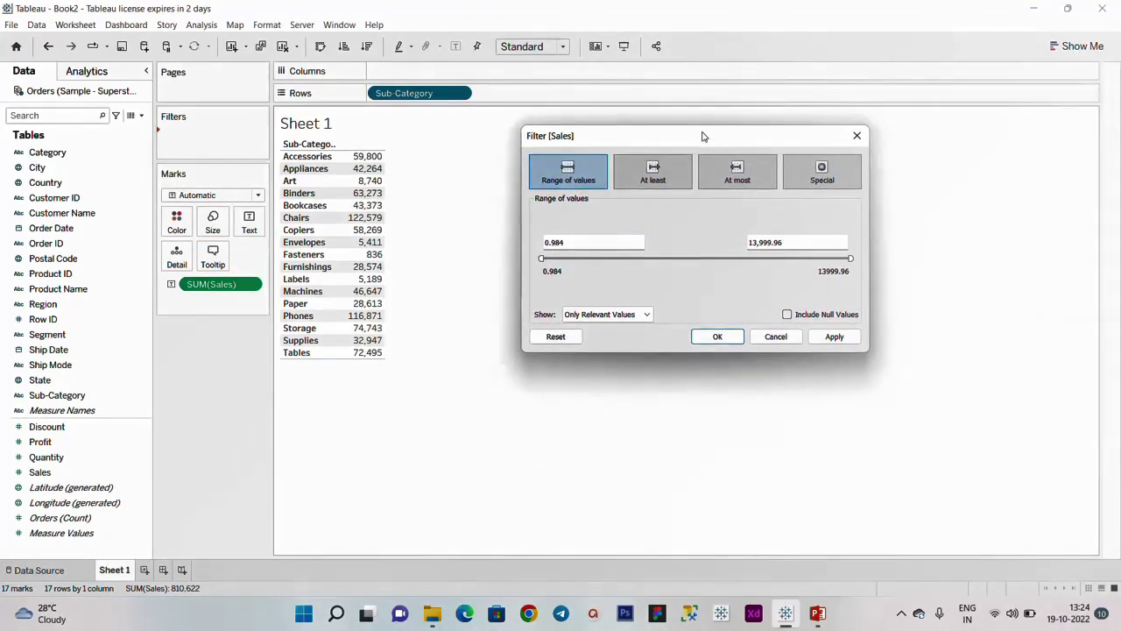
left_click(638, 316)
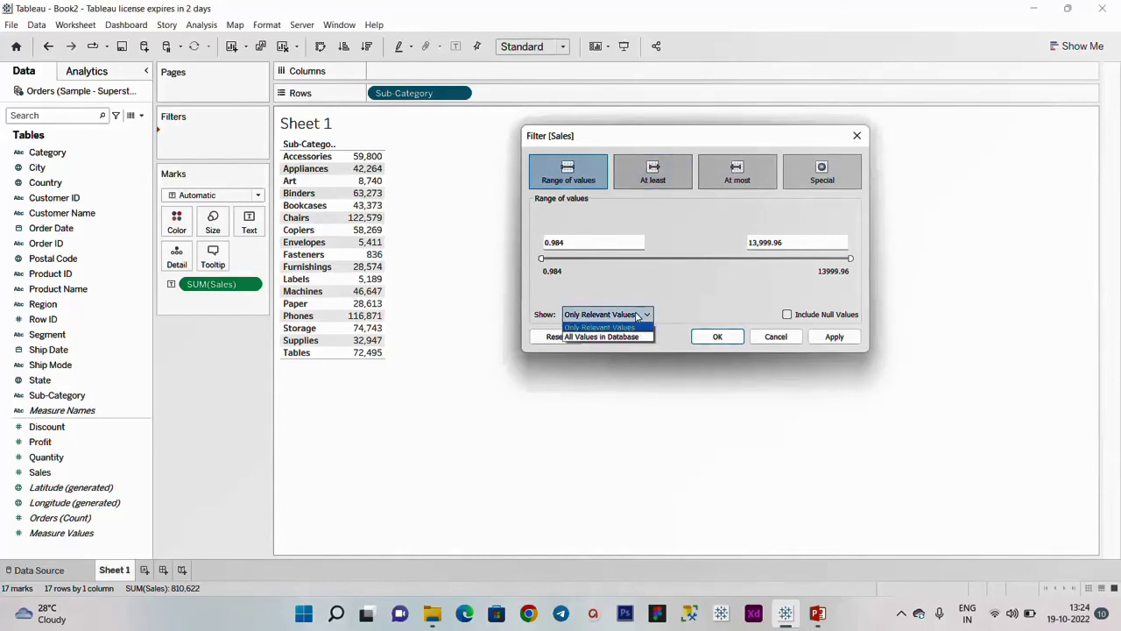
left_click(638, 316)
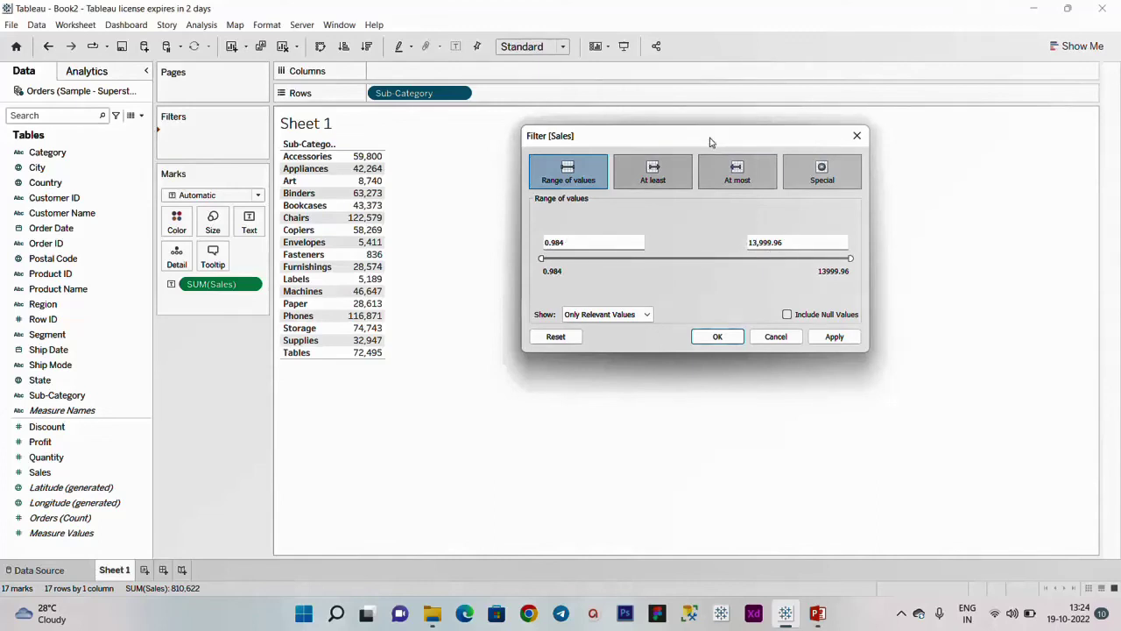
mouse_move(702, 146)
left_mouse_down()
mouse_move(727, 155)
mouse_move(702, 161)
left_mouse_up()
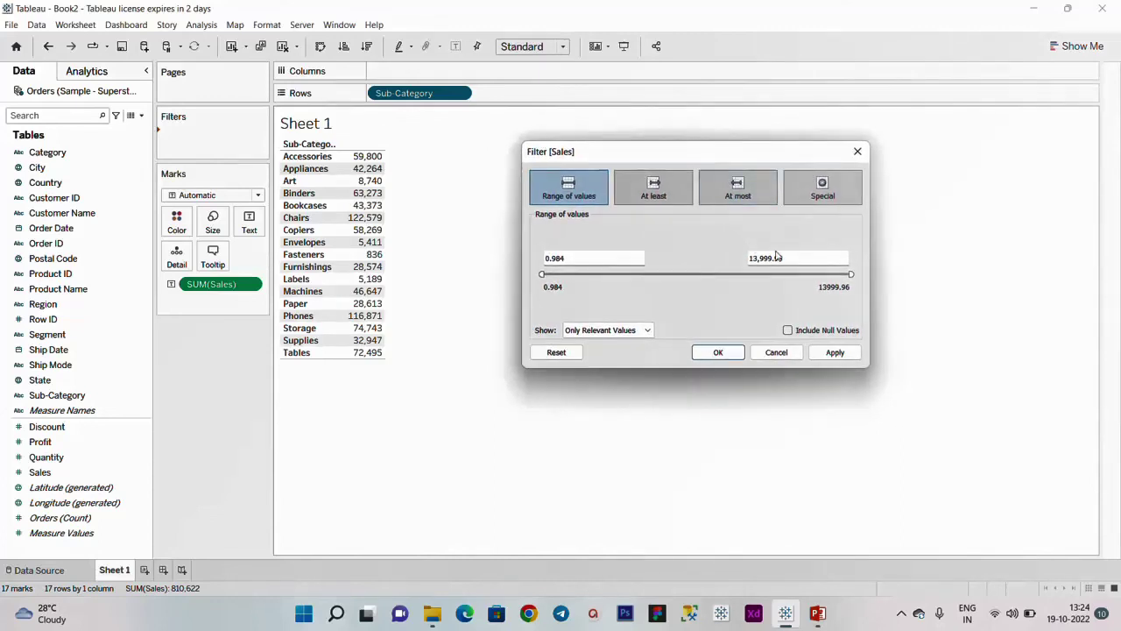
Lower the upper limit of the Sales filter's range to about 6,813 and apply it.
left_click_drag(779, 258, 705, 245)
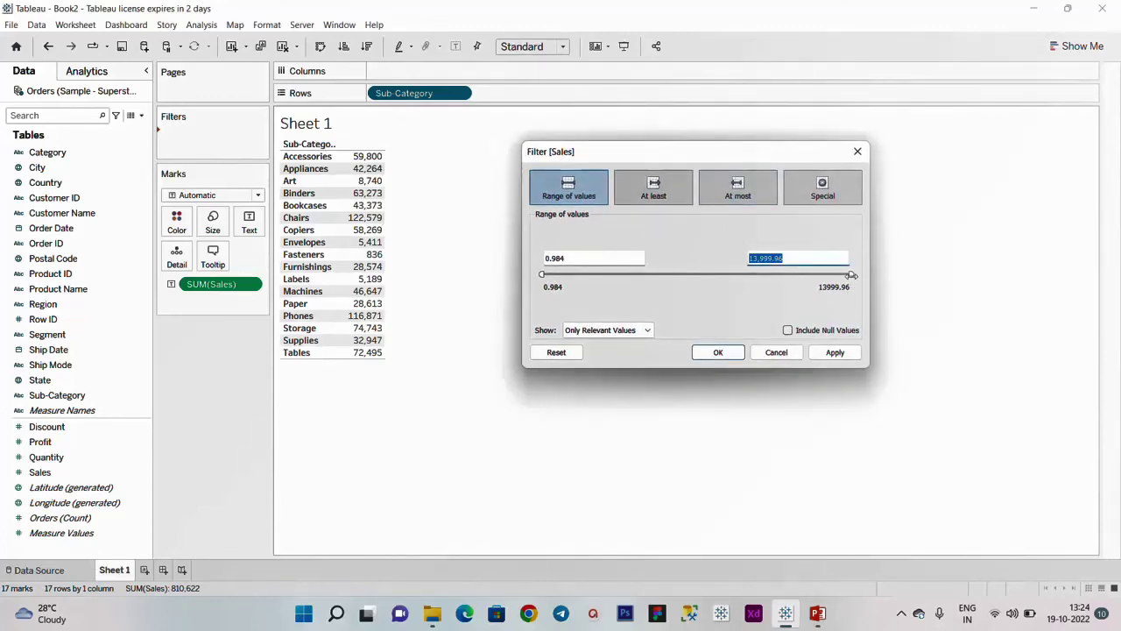
left_click_drag(851, 274, 695, 284)
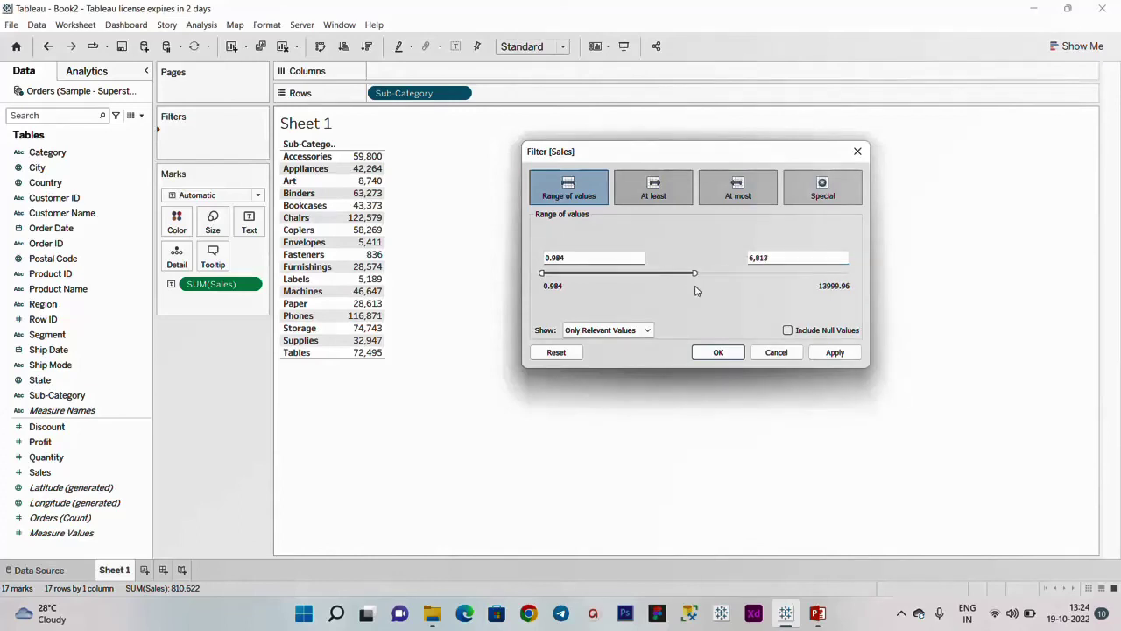
left_click(833, 353)
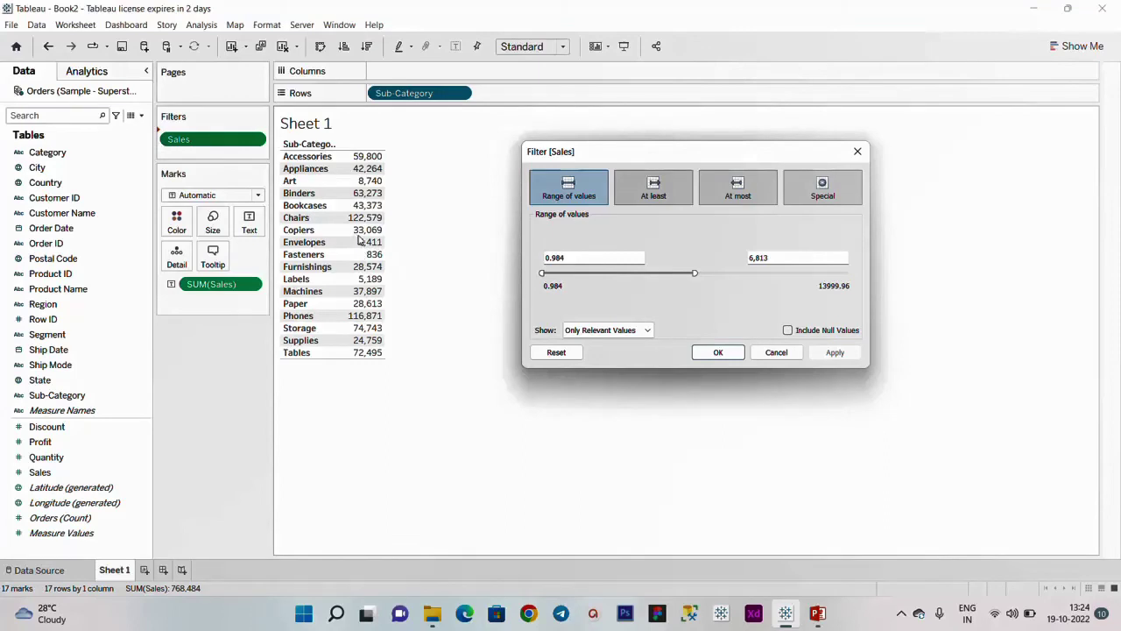
Try upper limits of about 2,683, 12,257 and 11,077 on the Sales filter's range of values, applying each one.
left_click_drag(695, 274, 604, 275)
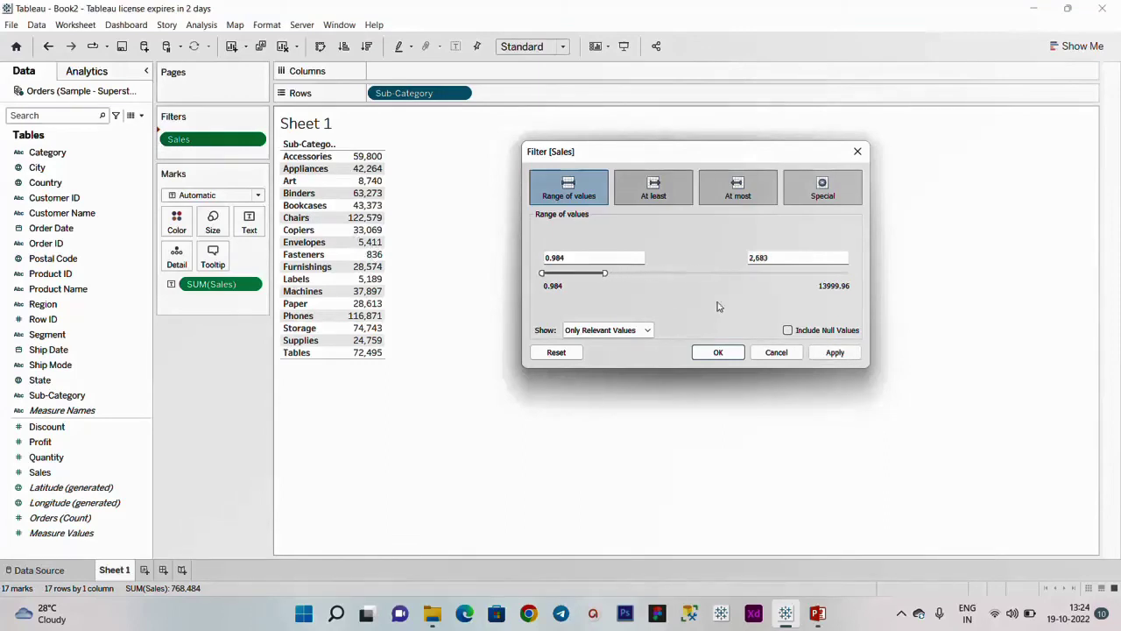
left_click(833, 353)
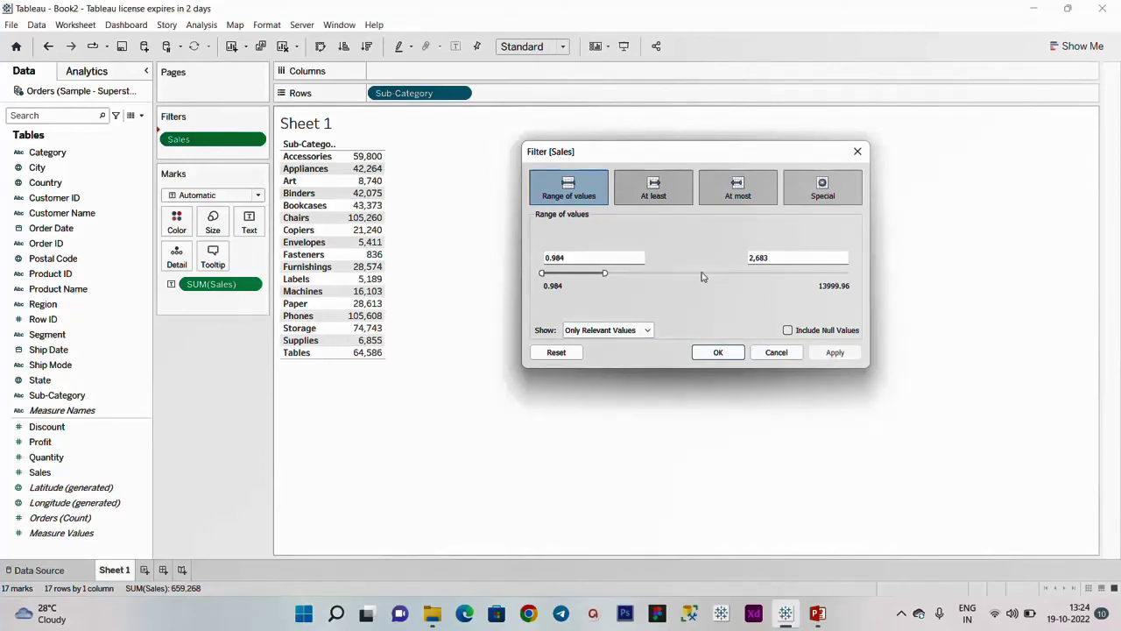
left_click_drag(604, 273, 812, 272)
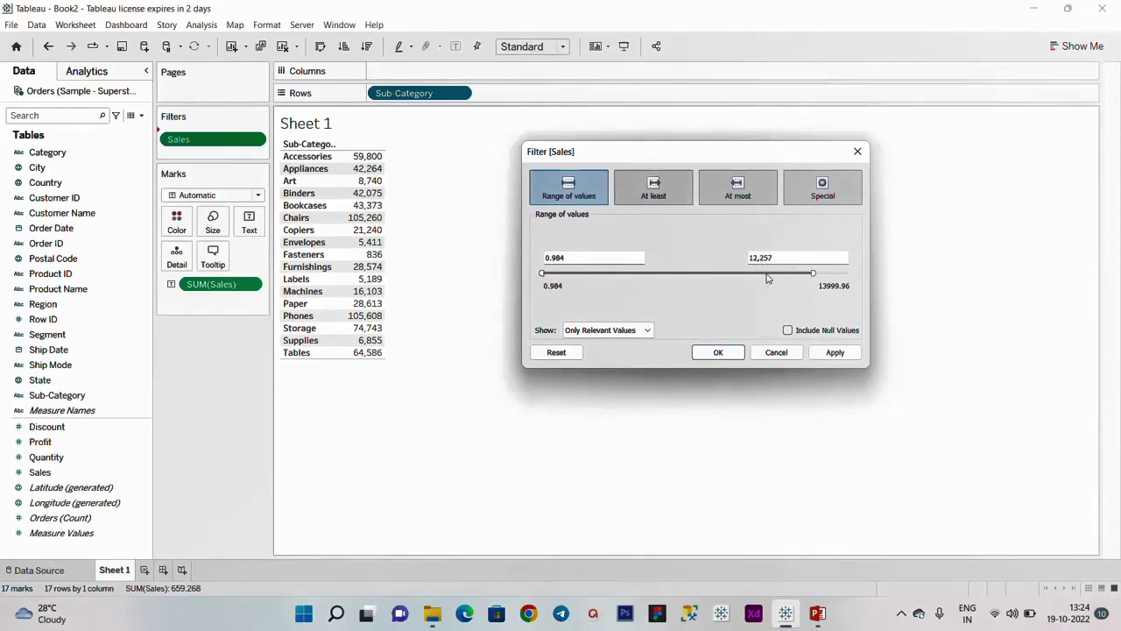
left_click(837, 352)
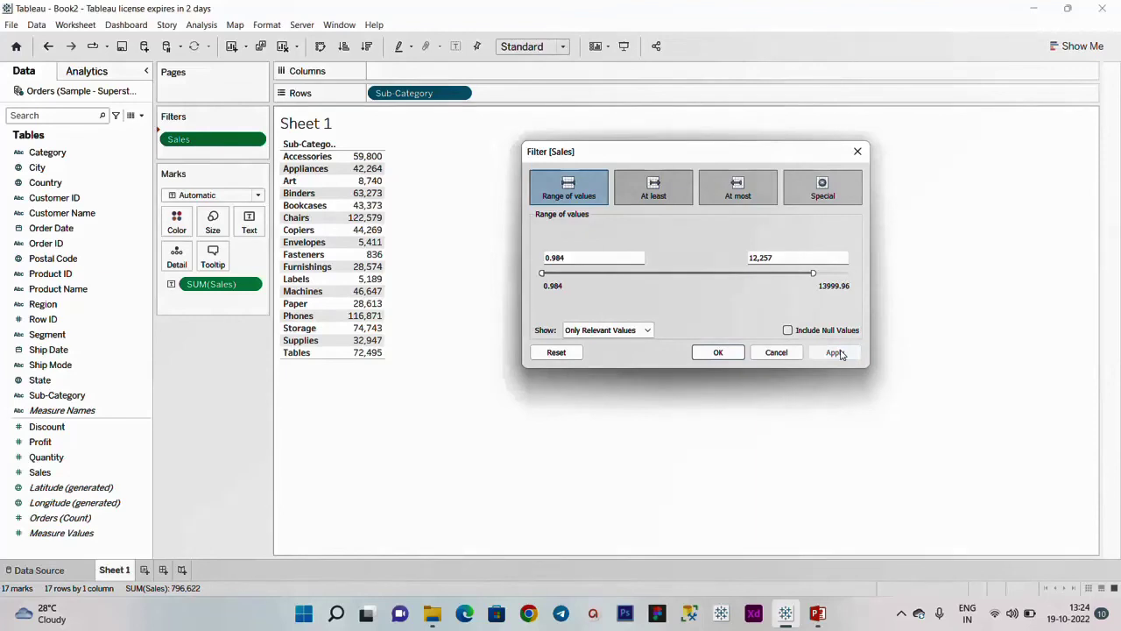
left_click_drag(813, 273, 788, 273)
left_click(828, 353)
left_click(833, 352)
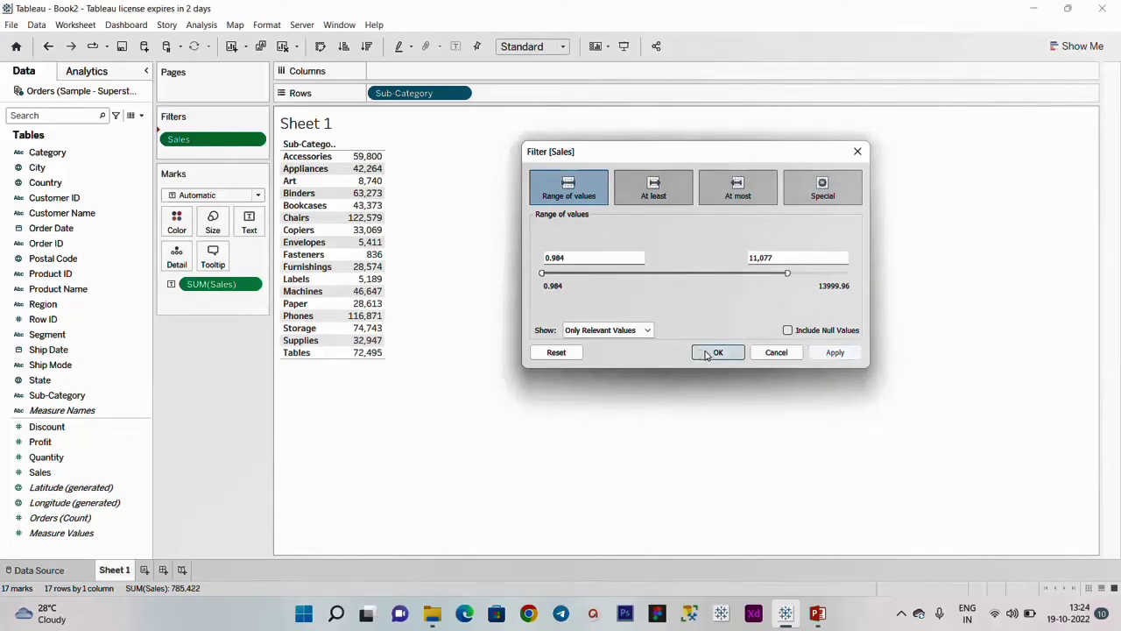
Change the Sales filter to an at-least condition with a minimum of 14,000 and apply it.
left_click(635, 200)
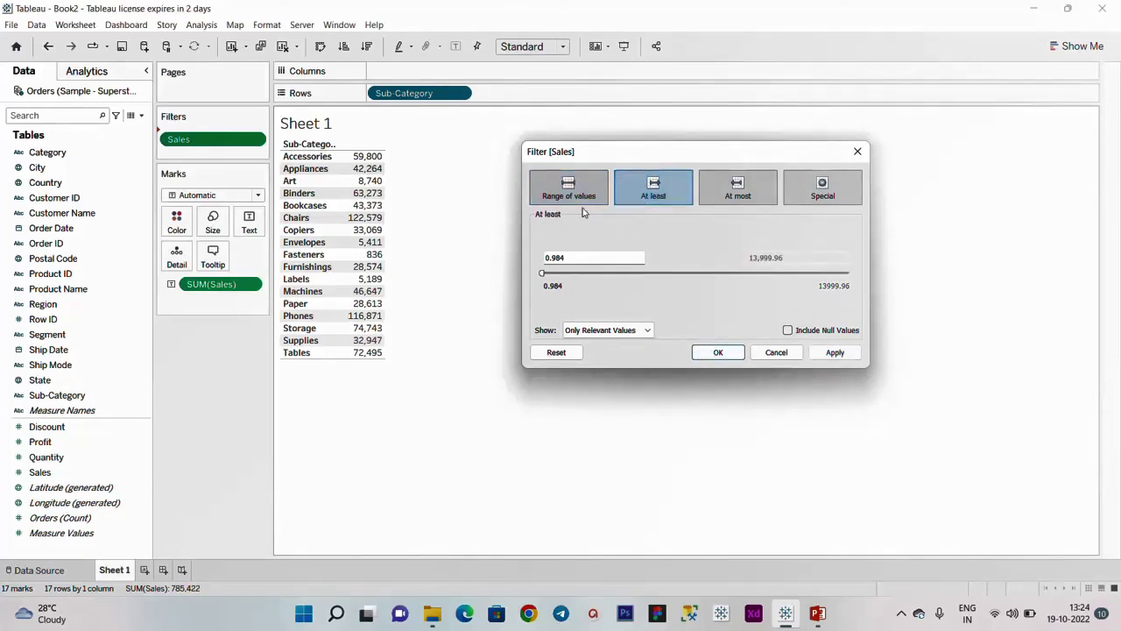
double_click(552, 259)
type("14000")
left_click(834, 352)
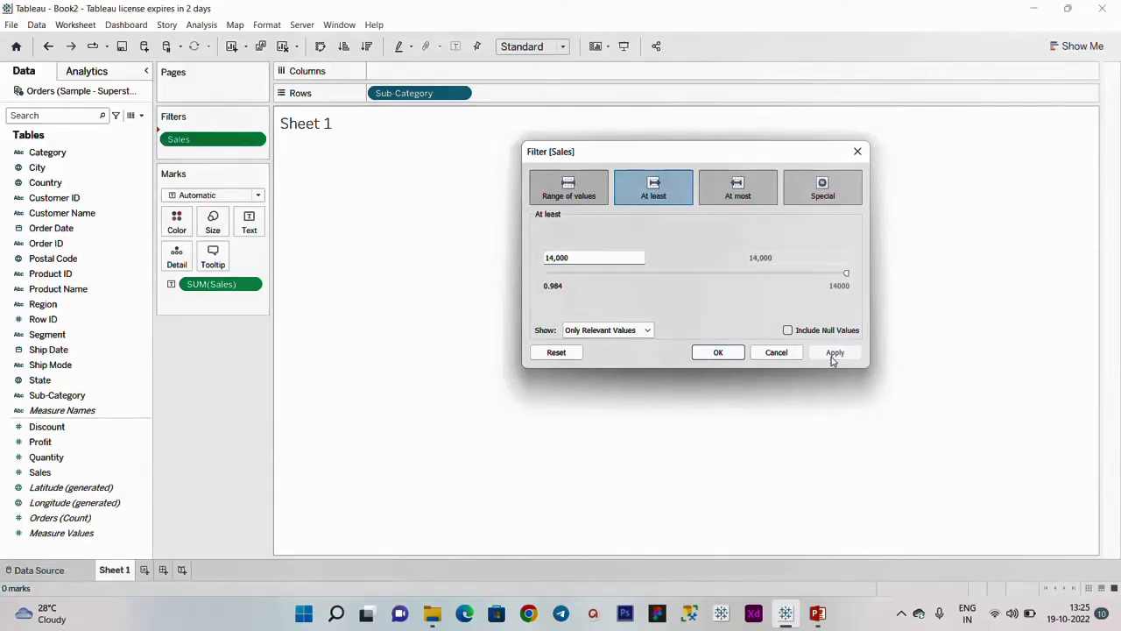
Lower the minimum of the at-least Sales filter to 3,000 and apply it.
key("BackSpace")
key("BackSpace")
key("BackSpace")
key("BackSpace")
left_click(839, 352)
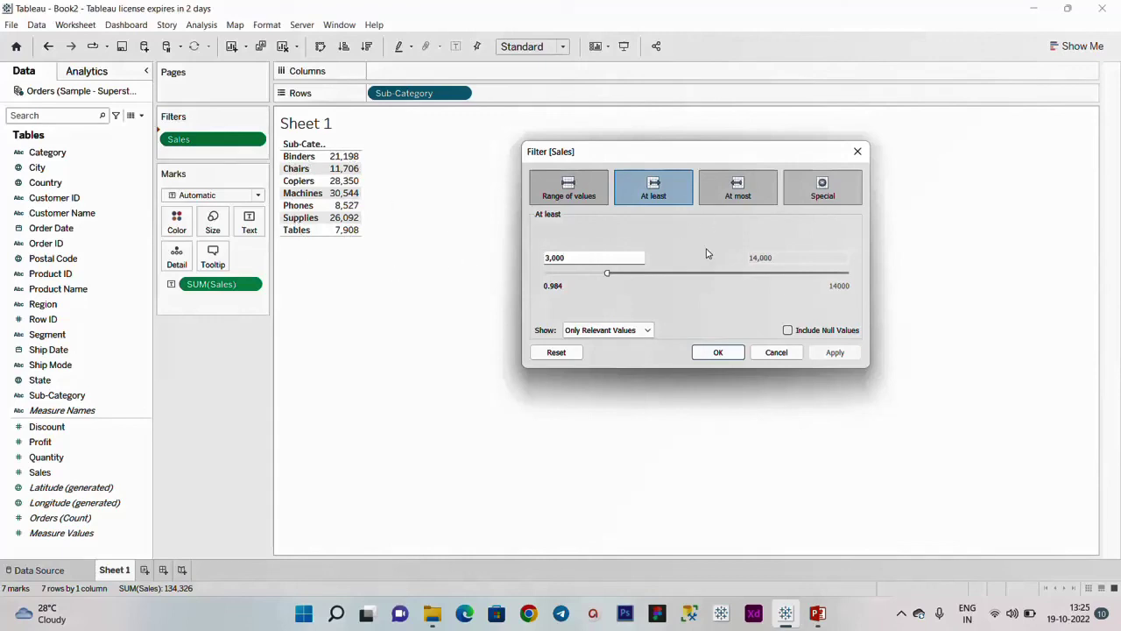
Examine the Sales filter's at-most condition and its special options for null, non-null and all values.
left_click(736, 188)
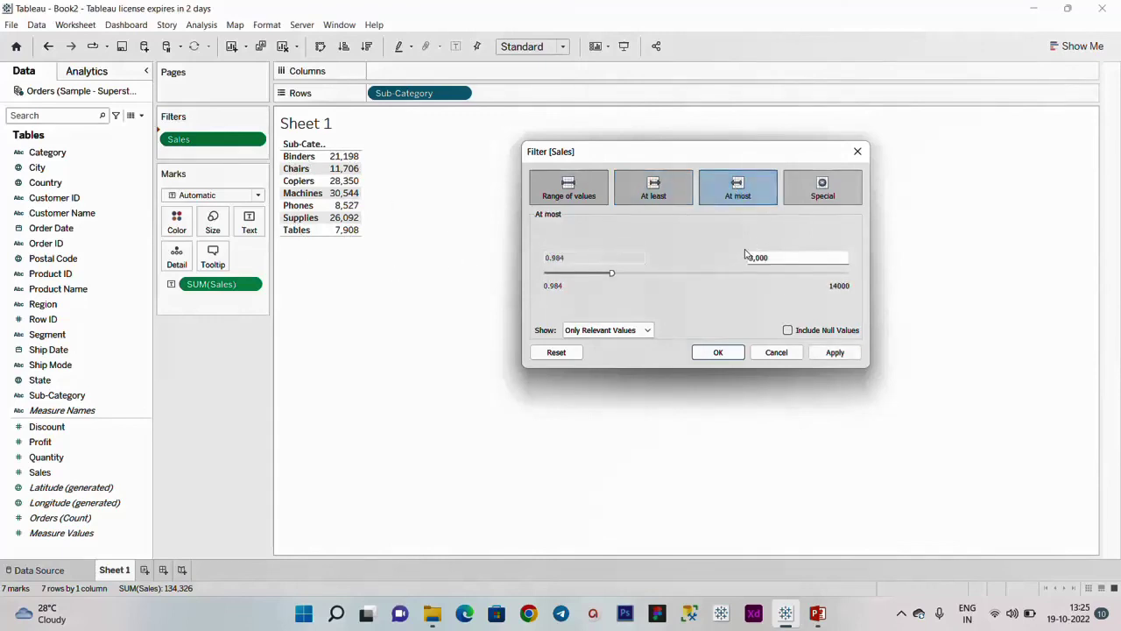
left_click(822, 188)
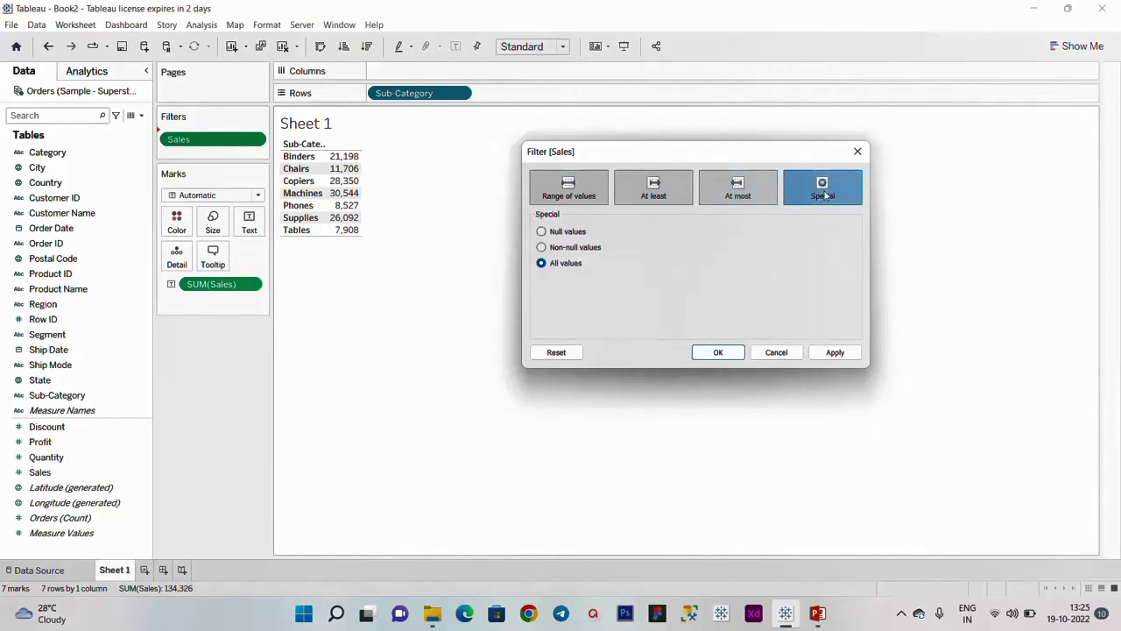
left_click(571, 251)
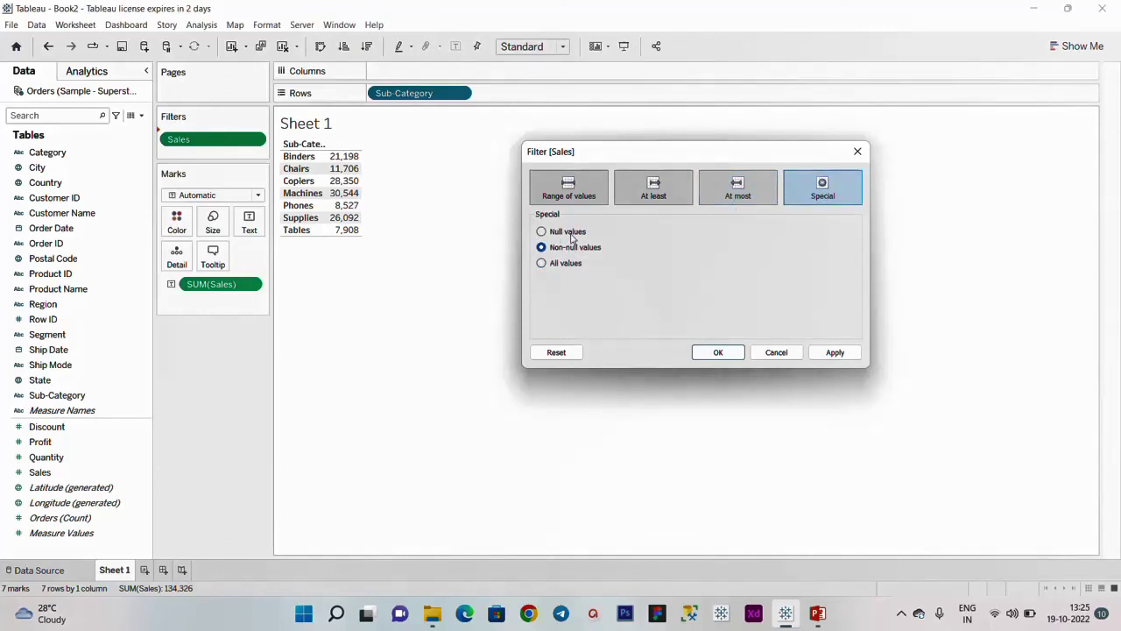
left_click(572, 233)
left_click(565, 251)
left_click(571, 265)
left_click(565, 233)
Confirm the Sales filter as a range of values from 0.984 to 14,000, and clear Sheet 1.
left_click(577, 205)
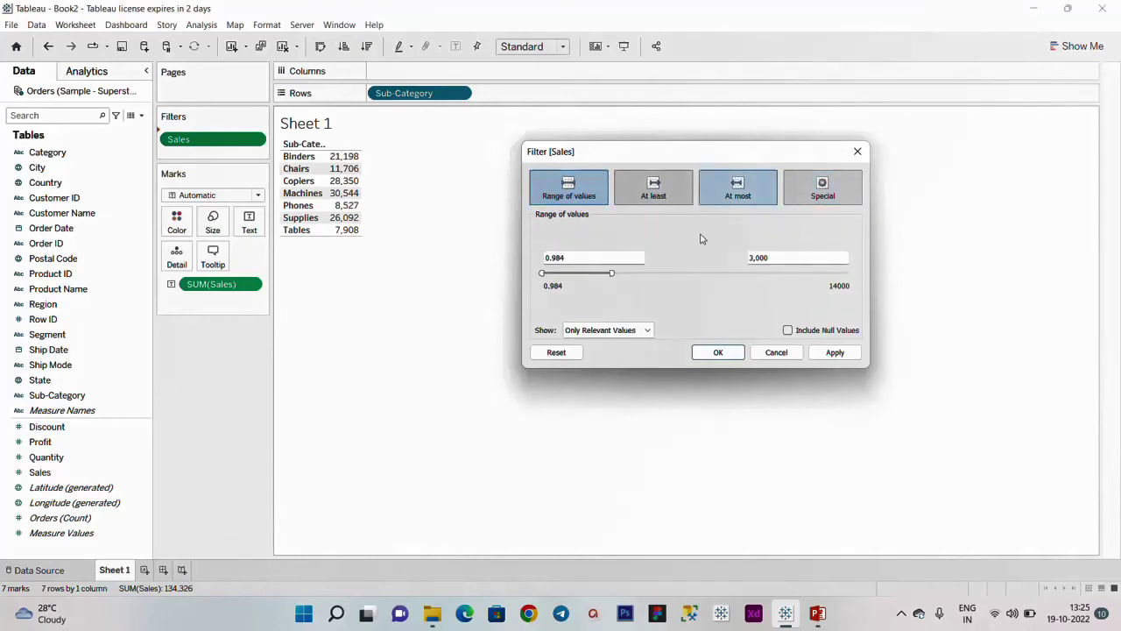
left_click_drag(614, 273, 860, 250)
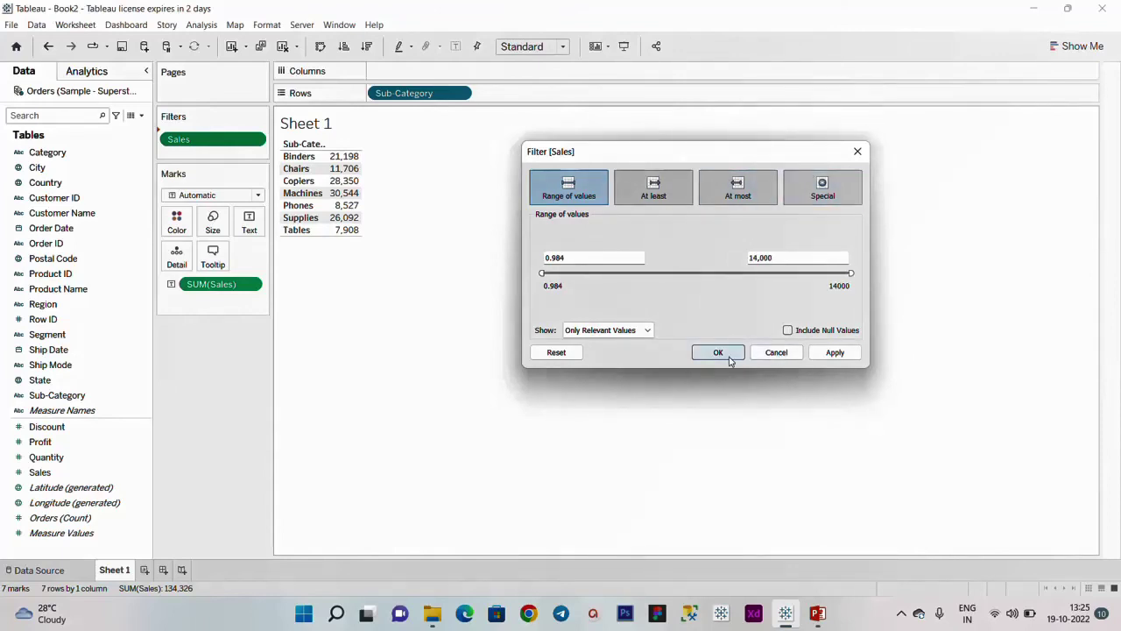
left_click(719, 352)
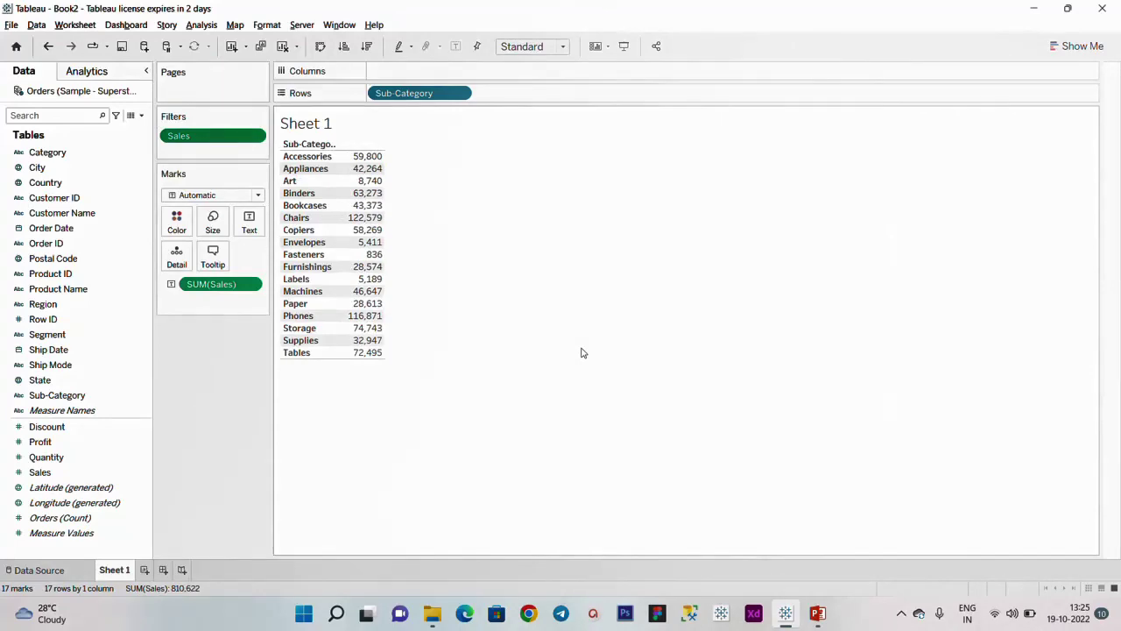
key("alt+shift+BackSpace")
Switch to PowerPoint to review the slide listing the Tableau filter types, and return to Tableau.
key("alt+Tab")
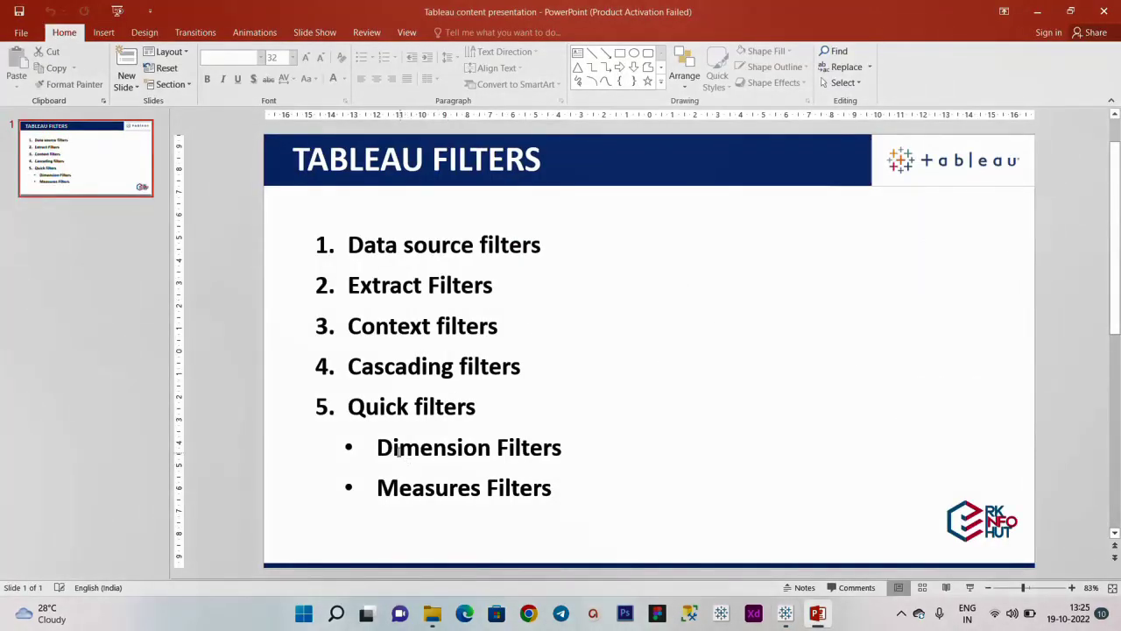
key("alt+Tab")
key("alt+Tab")
key("alt+Tab")
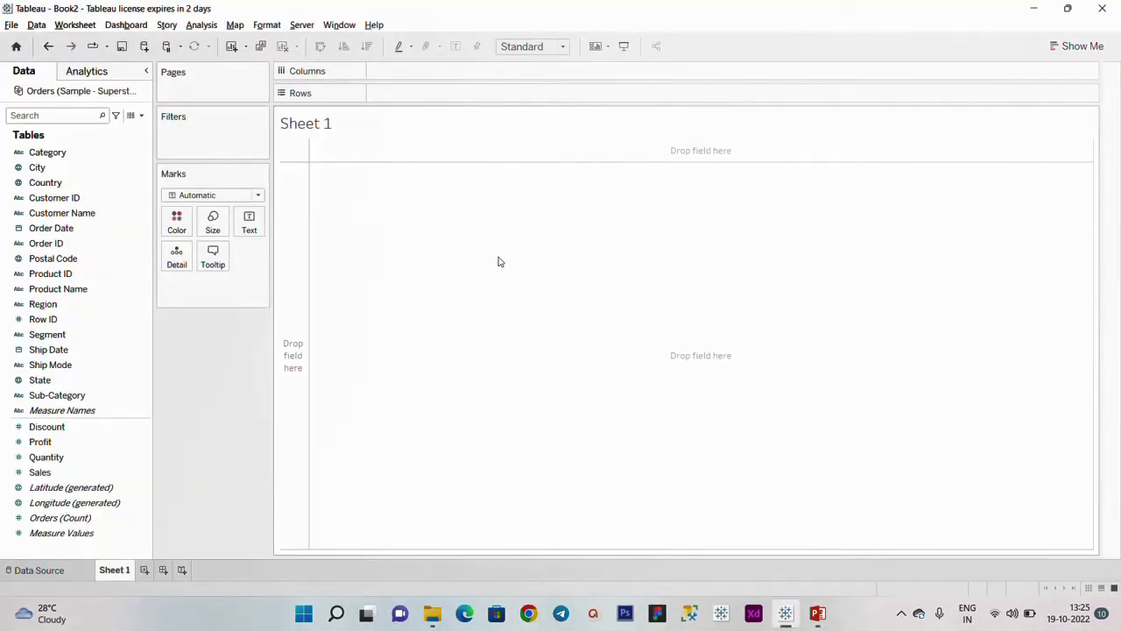